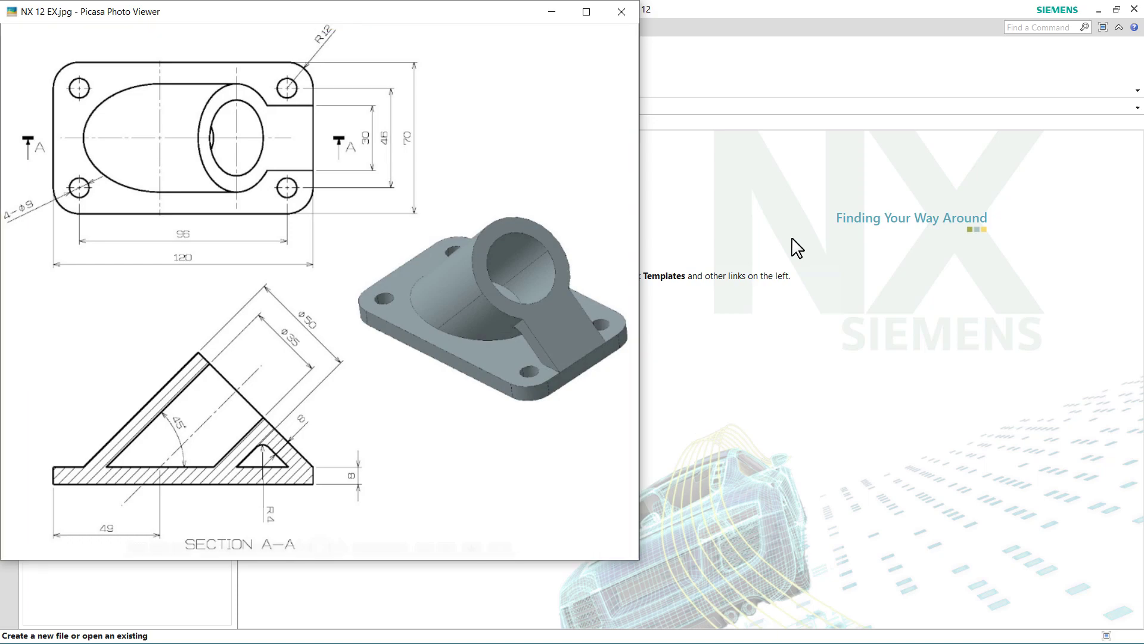
Create a new part named model1.prt from the Model template in millimetres
click(793, 246)
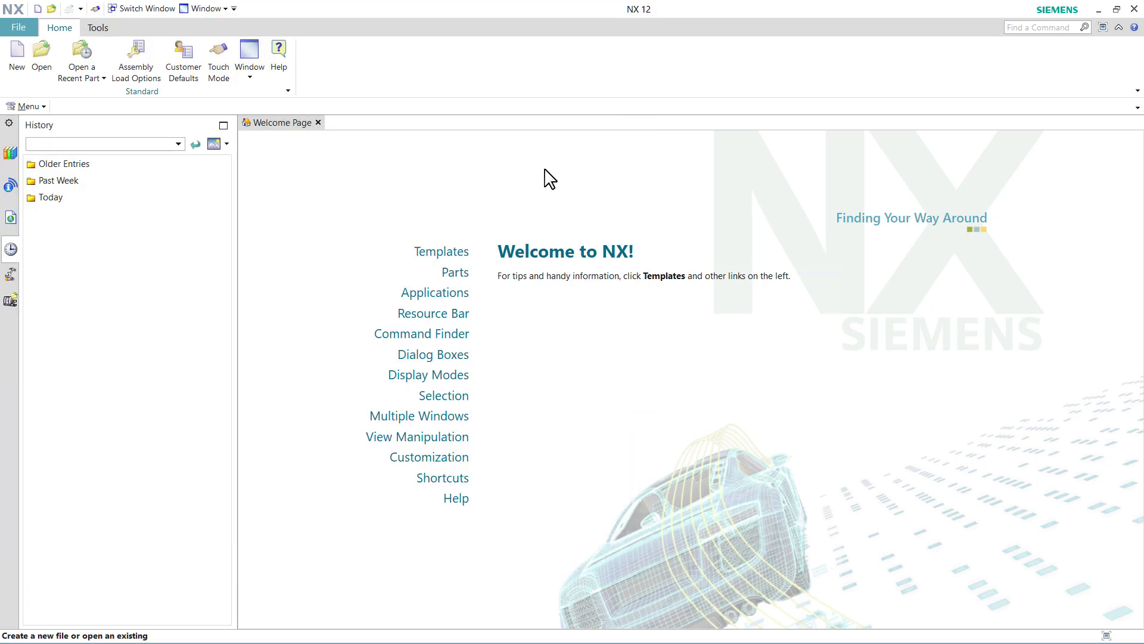
click(18, 73)
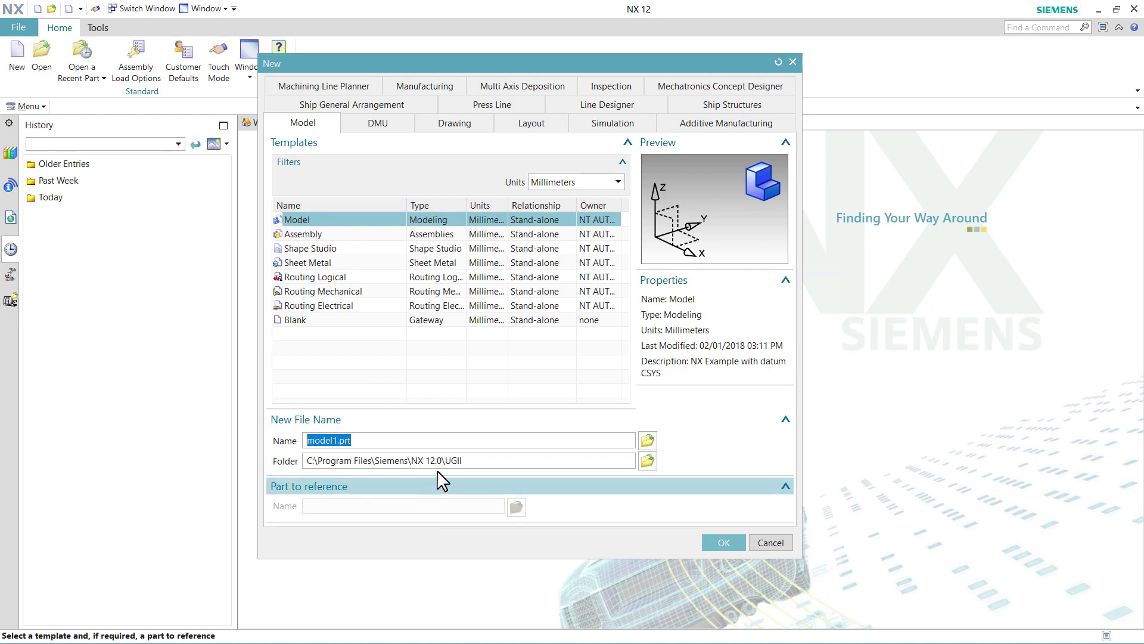
click(724, 542)
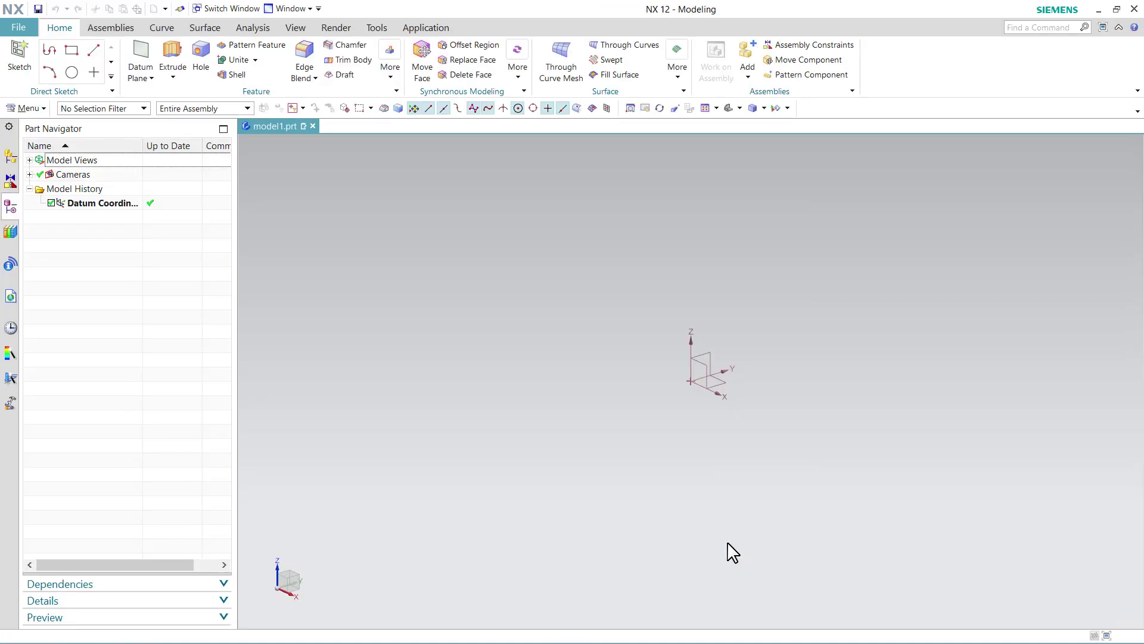
Check the reference drawing, start an Extrude and open a sketch on the XY plane for its section
key(alt+Tab)
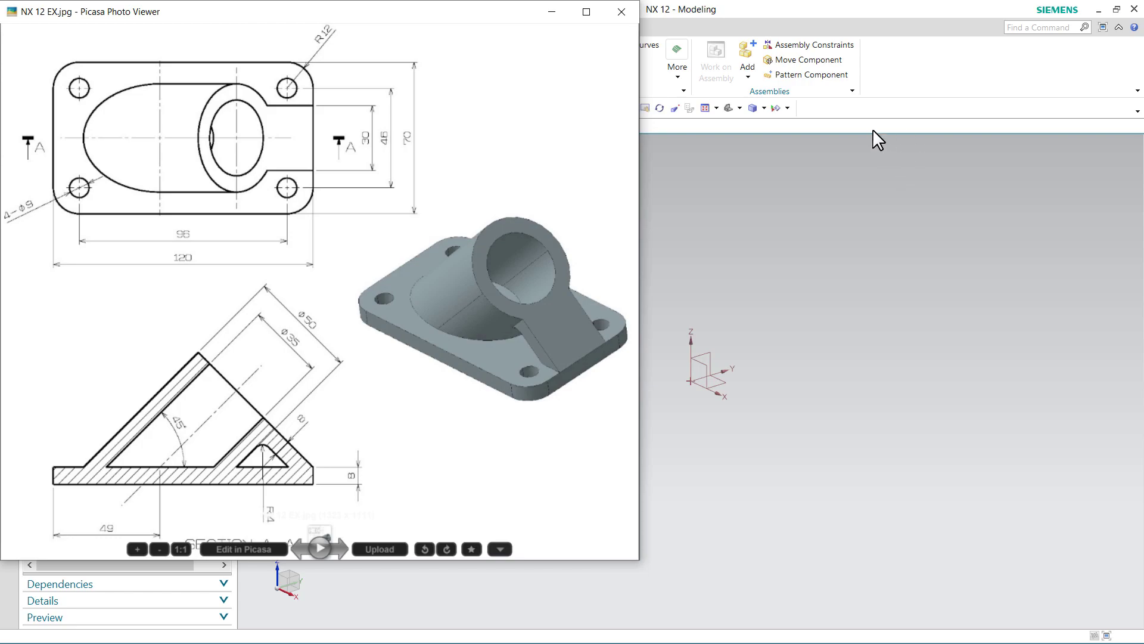
click(744, 124)
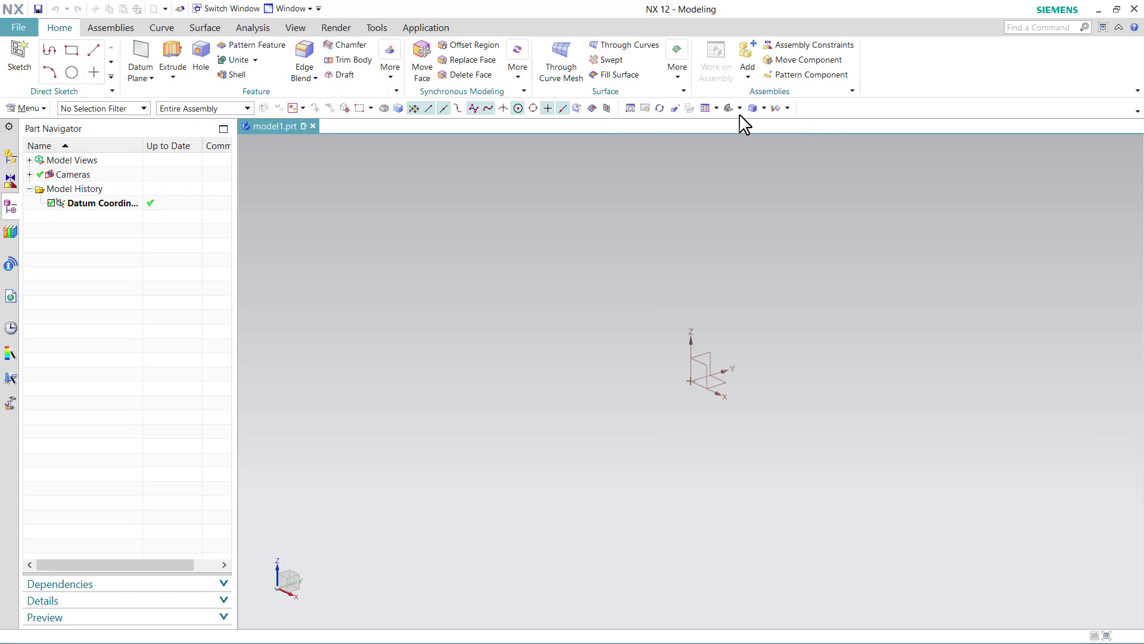
click(172, 55)
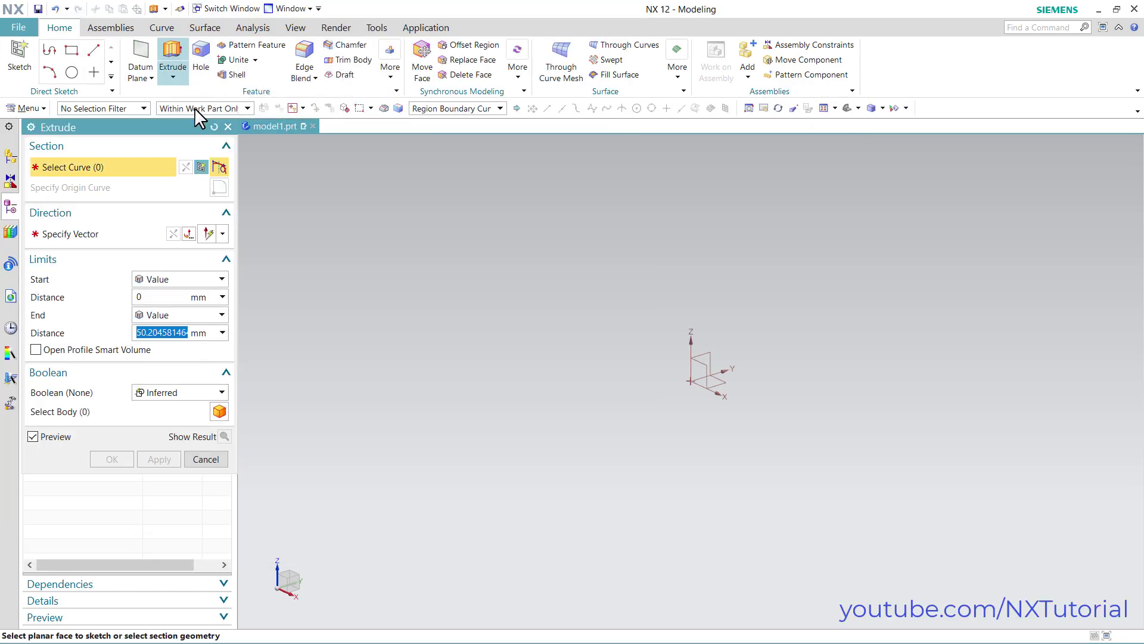
click(202, 168)
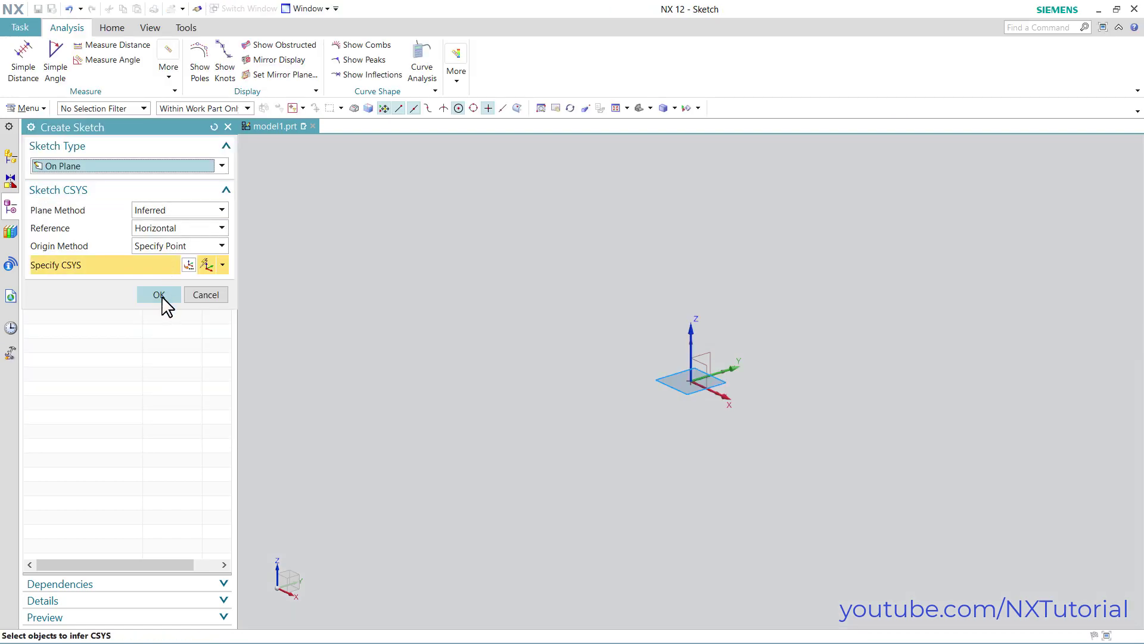
click(162, 298)
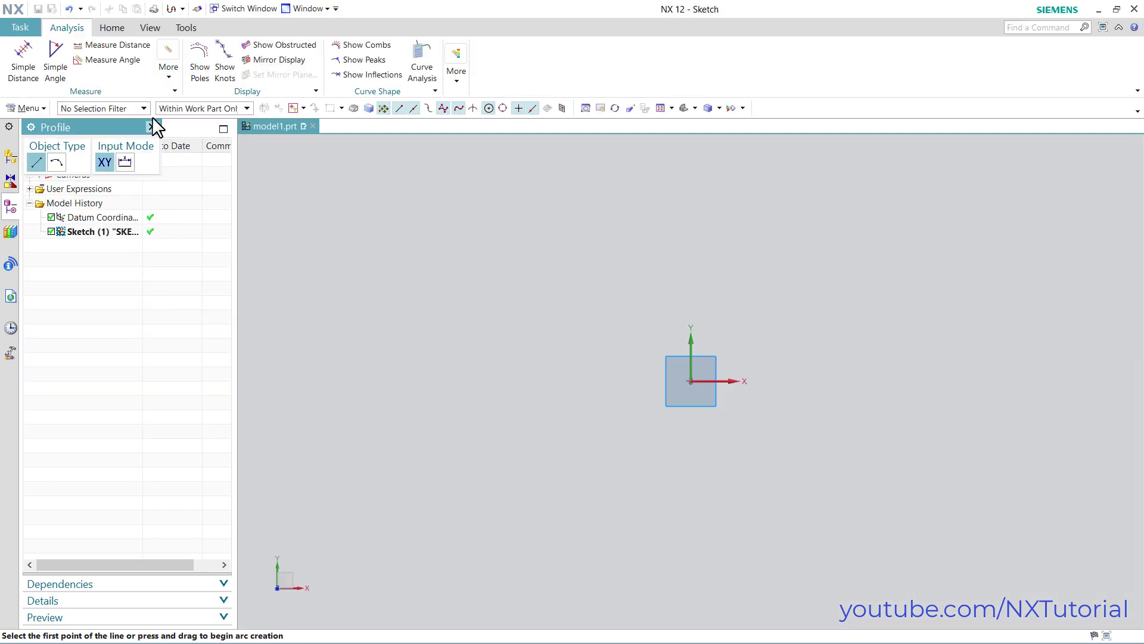
Sketch a rectangle from its center at the sketch origin, 120 mm wide and 70 mm high at angle 0, and finish the sketch
click(113, 29)
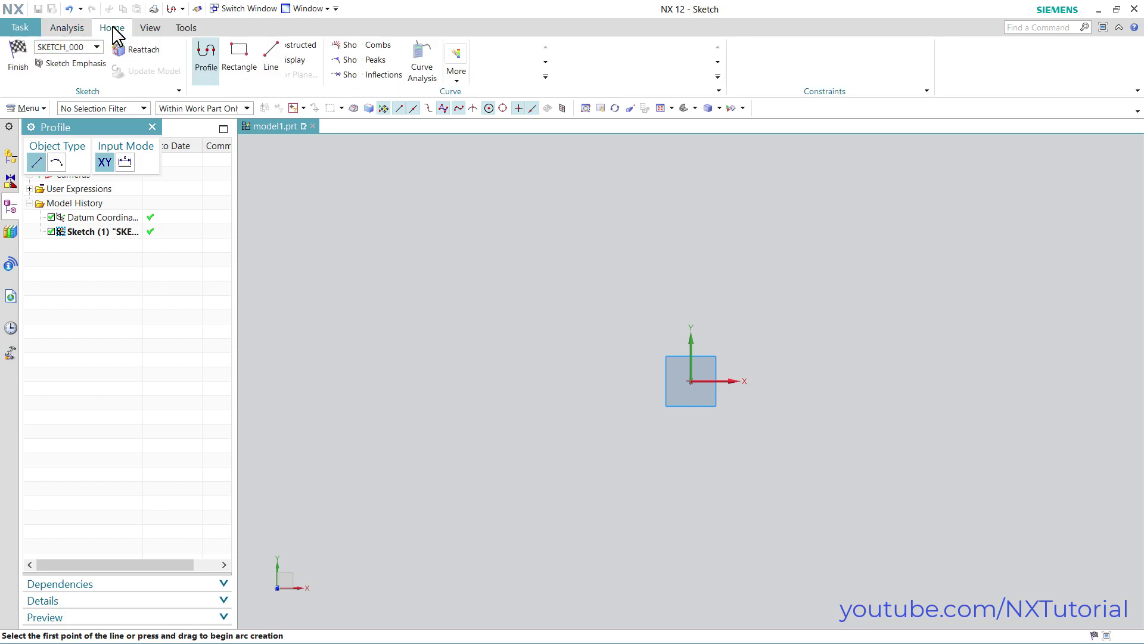
click(247, 68)
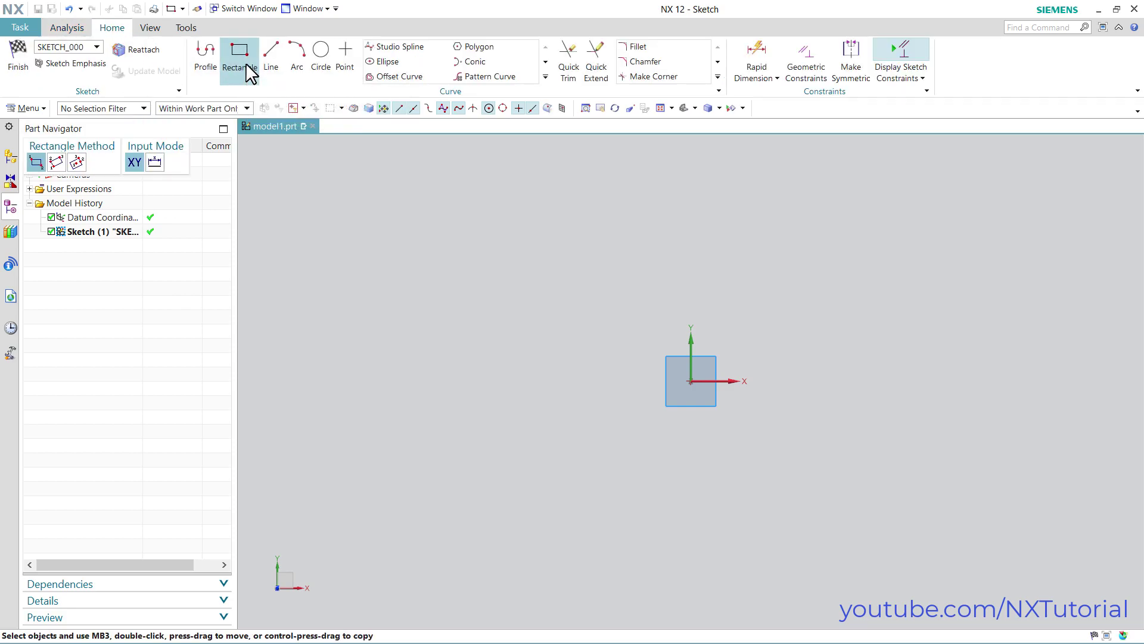
click(78, 162)
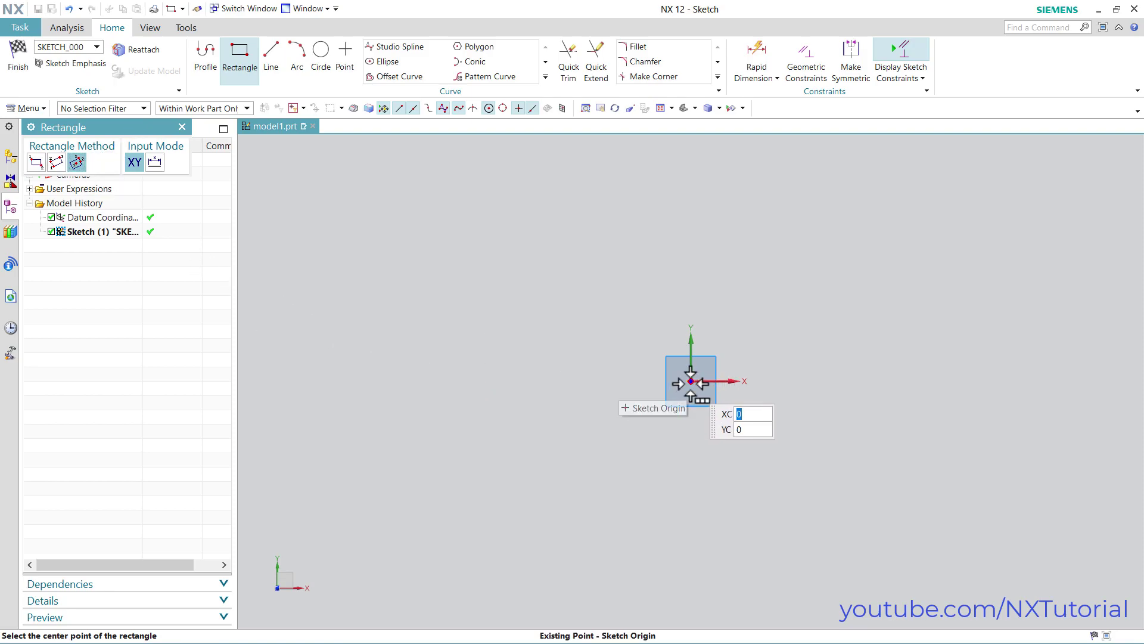
click(693, 381)
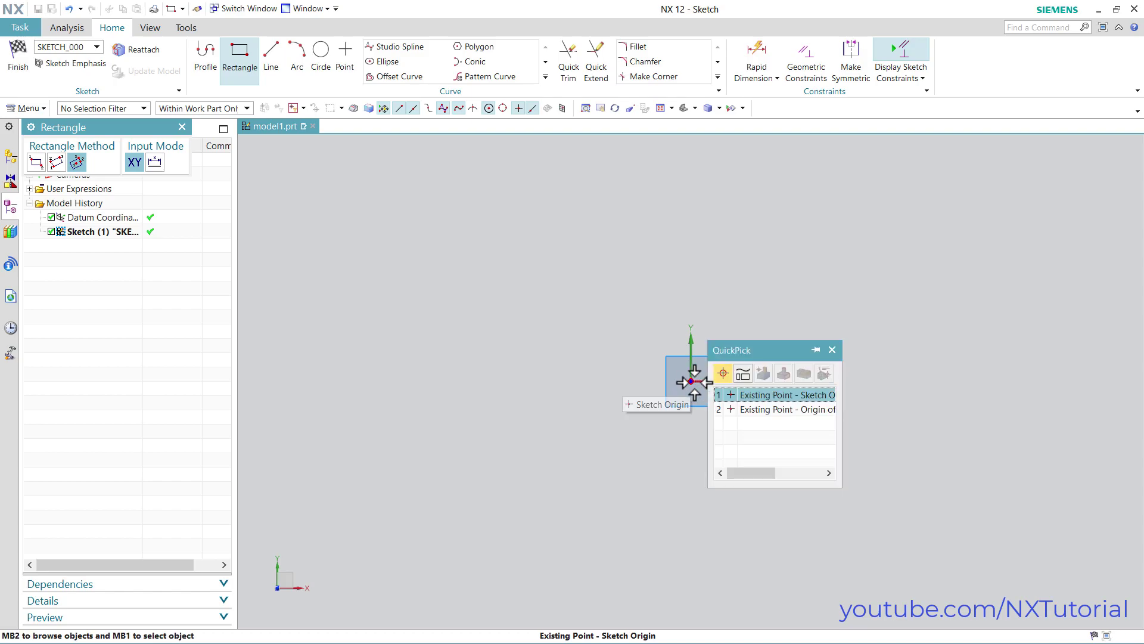
click(788, 397)
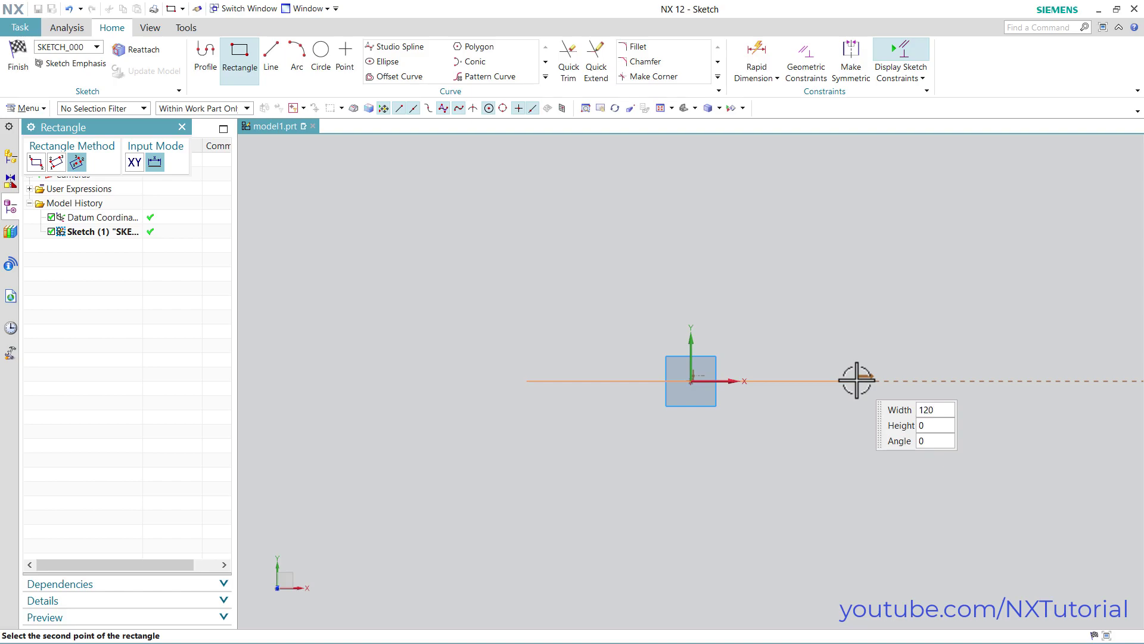
key(Tab)
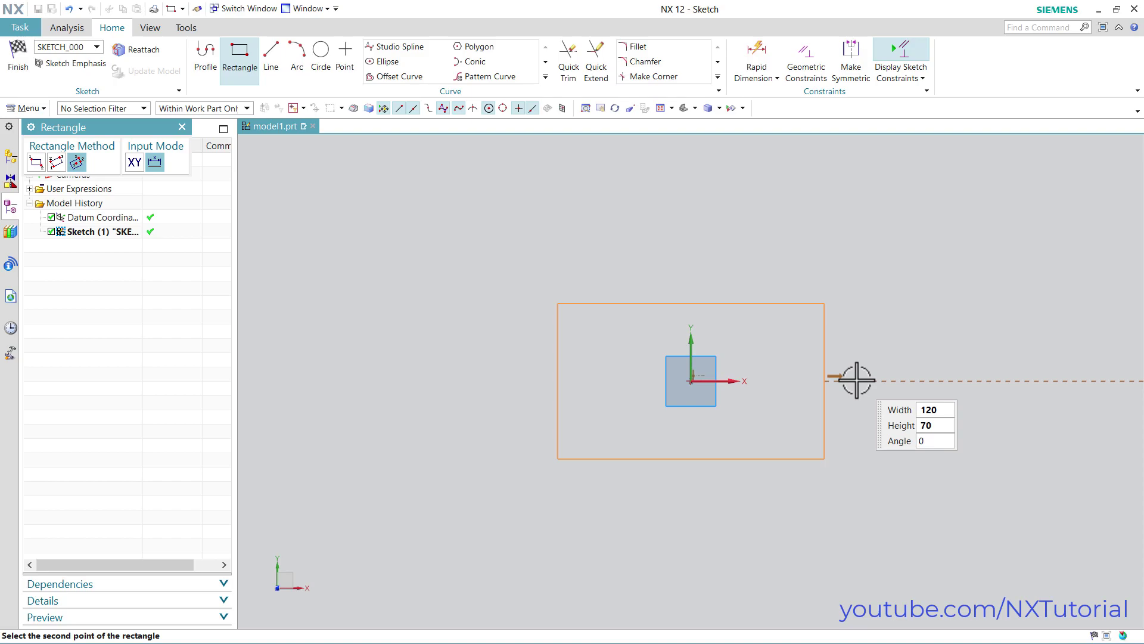
click(856, 379)
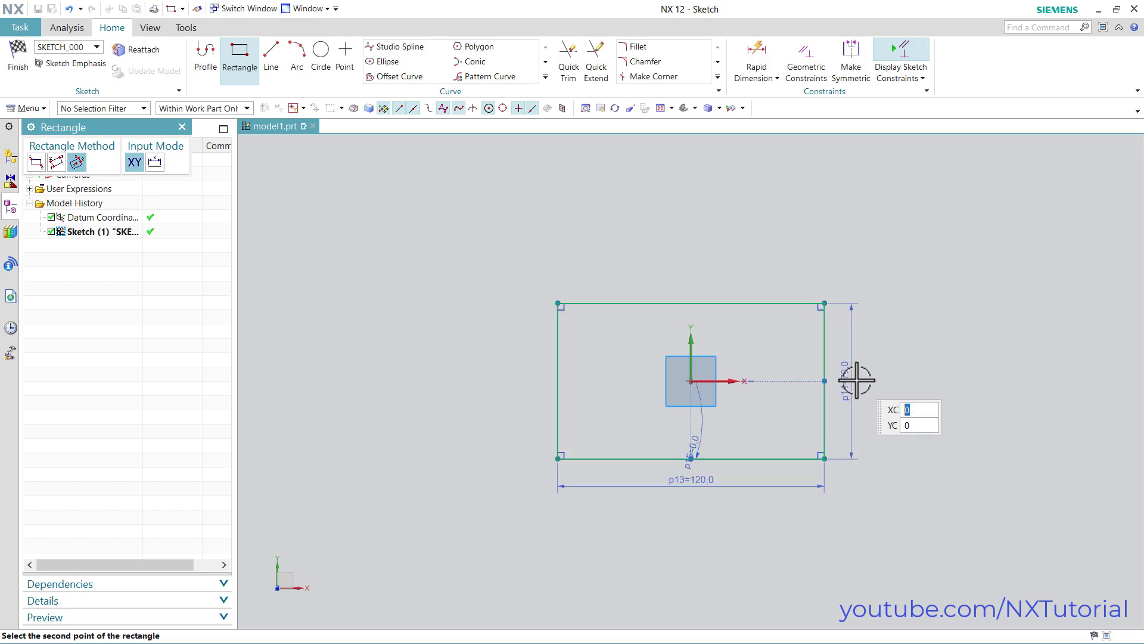
right_click(928, 362)
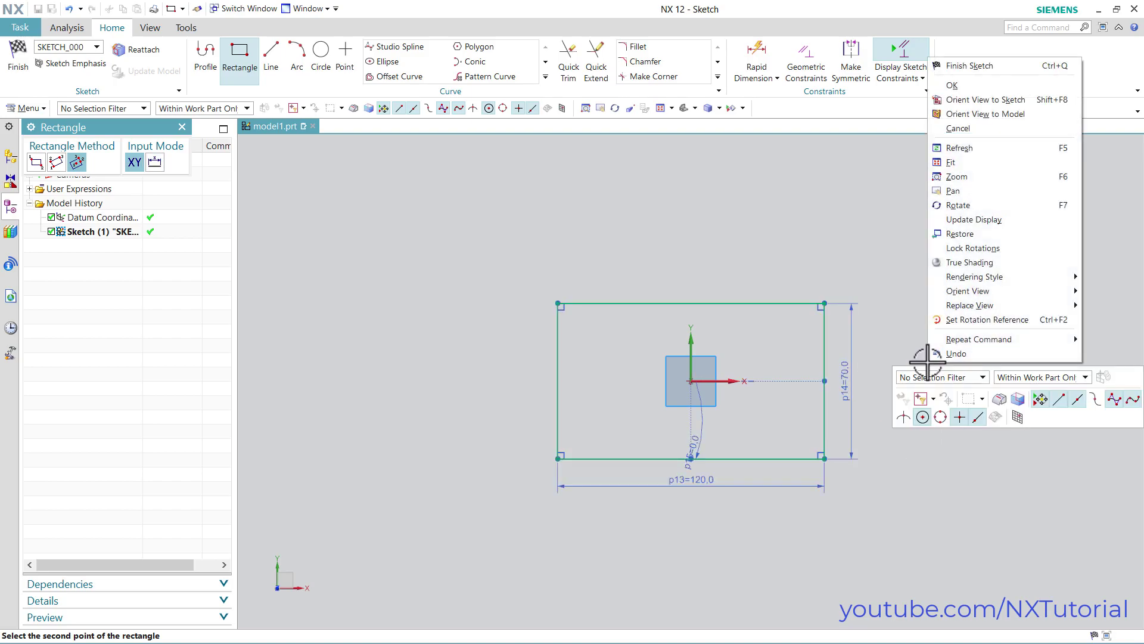
click(966, 67)
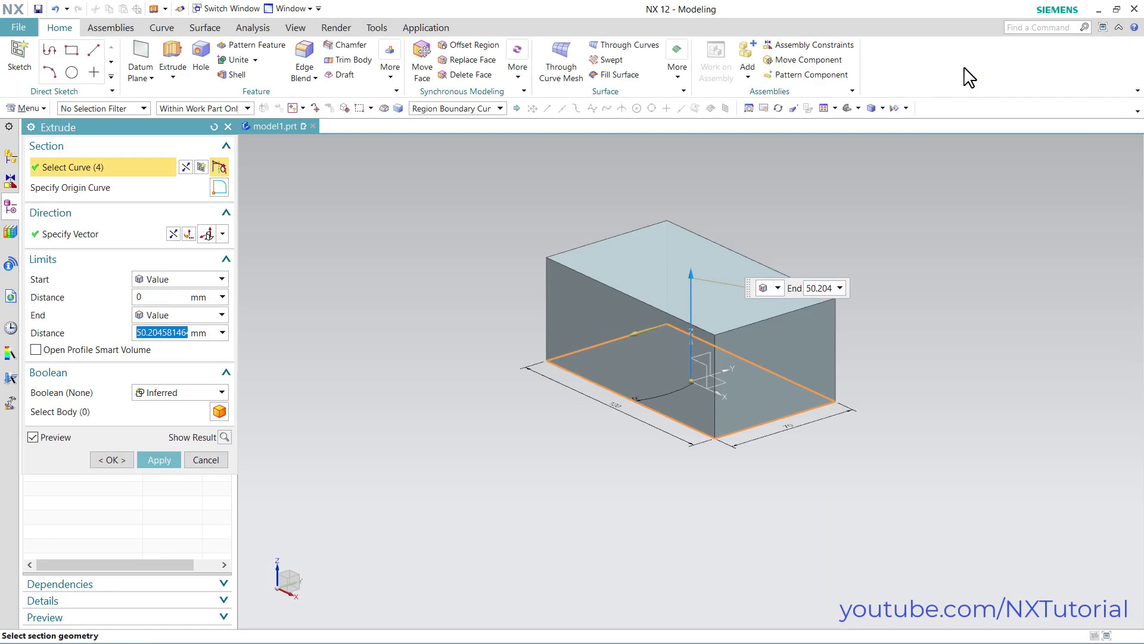
Extrude the rectangle from 0 to 8 mm to form the base plate
text(8)
key(Return)
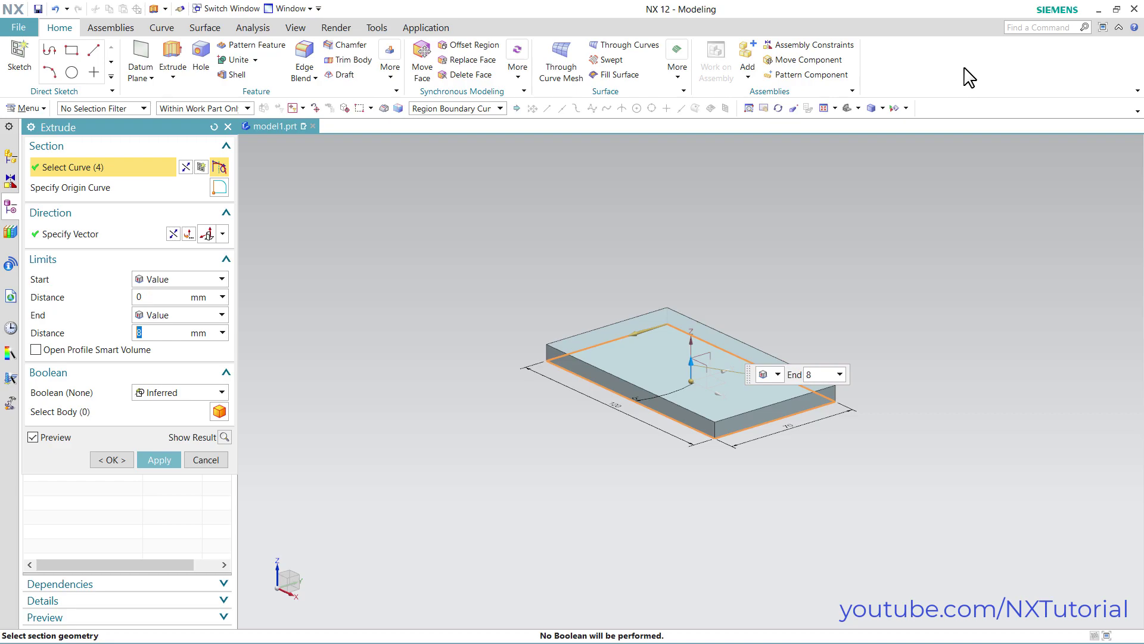
click(121, 463)
Check the corner radius in the reference drawing and round the plate's four vertical corner edges with a 12 mm circular Edge Blend
scroll(701, 334, up, 2)
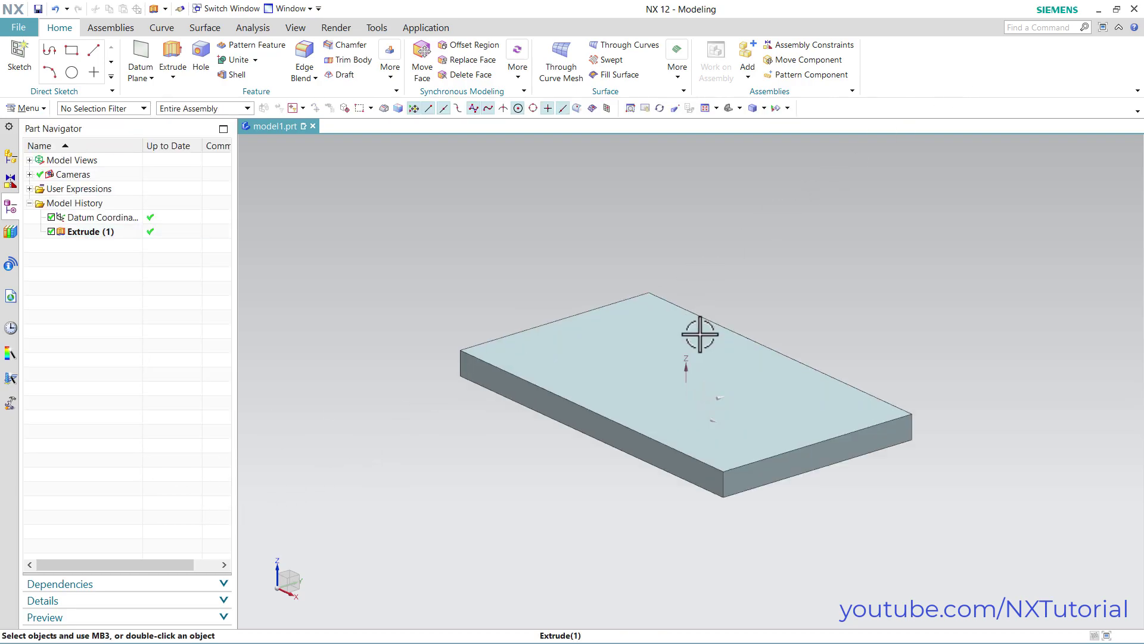
scroll(692, 363, up, 2)
key(alt+Tab)
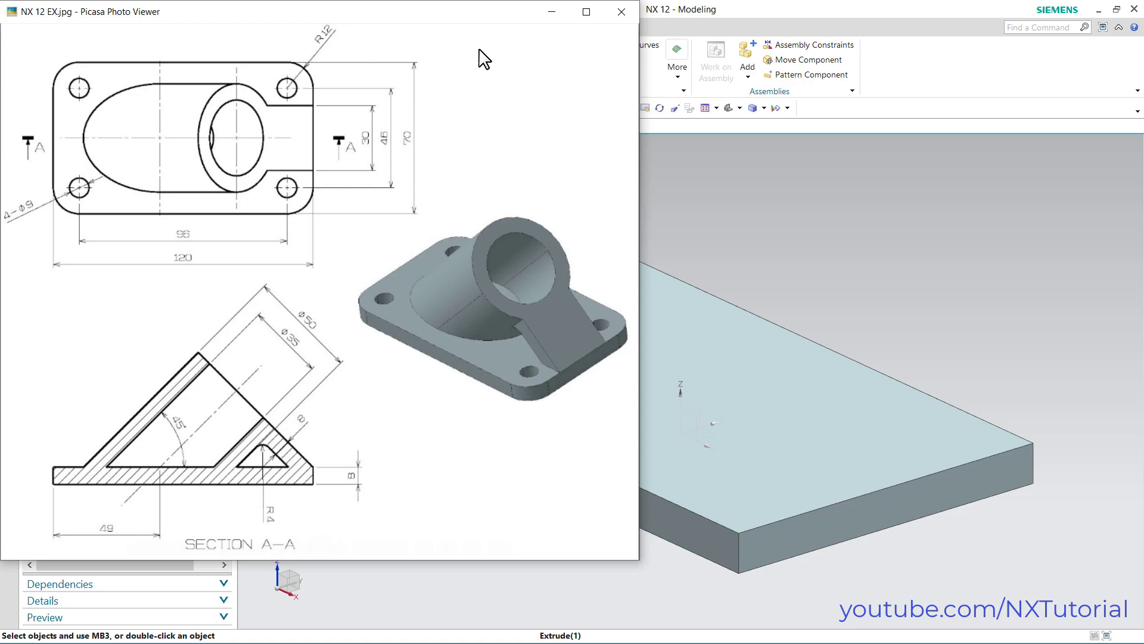
click(928, 105)
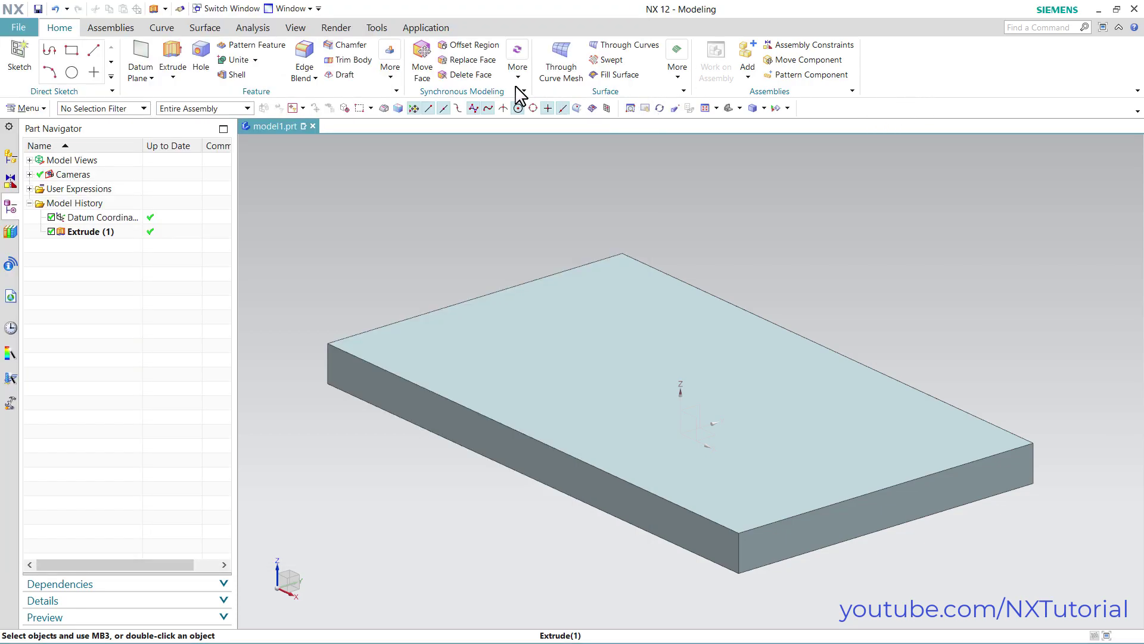
click(302, 59)
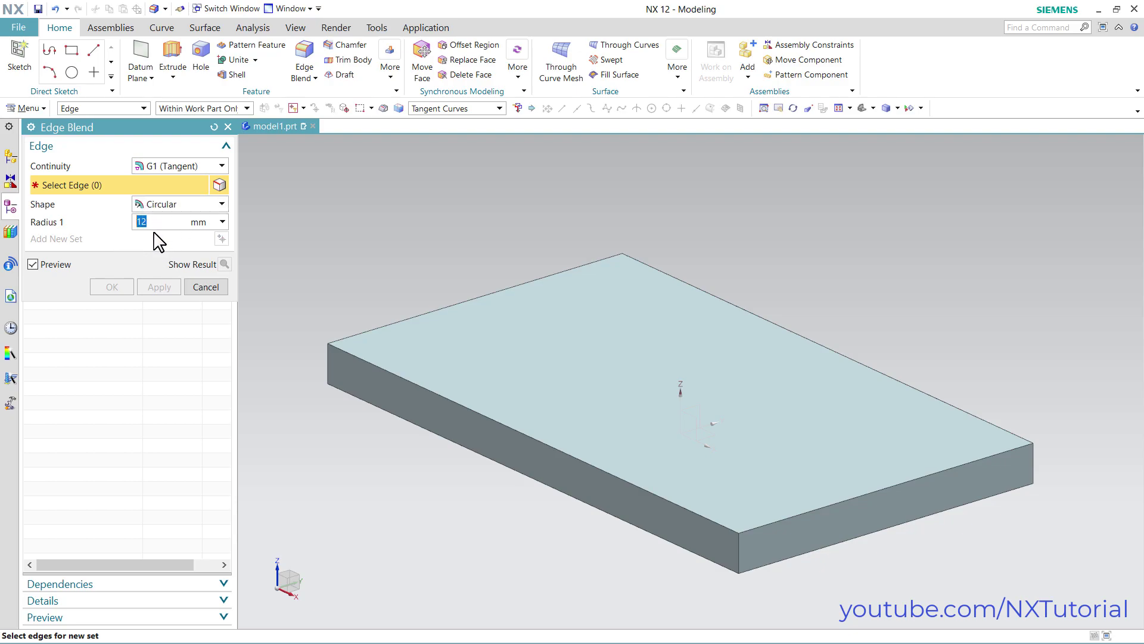
click(326, 365)
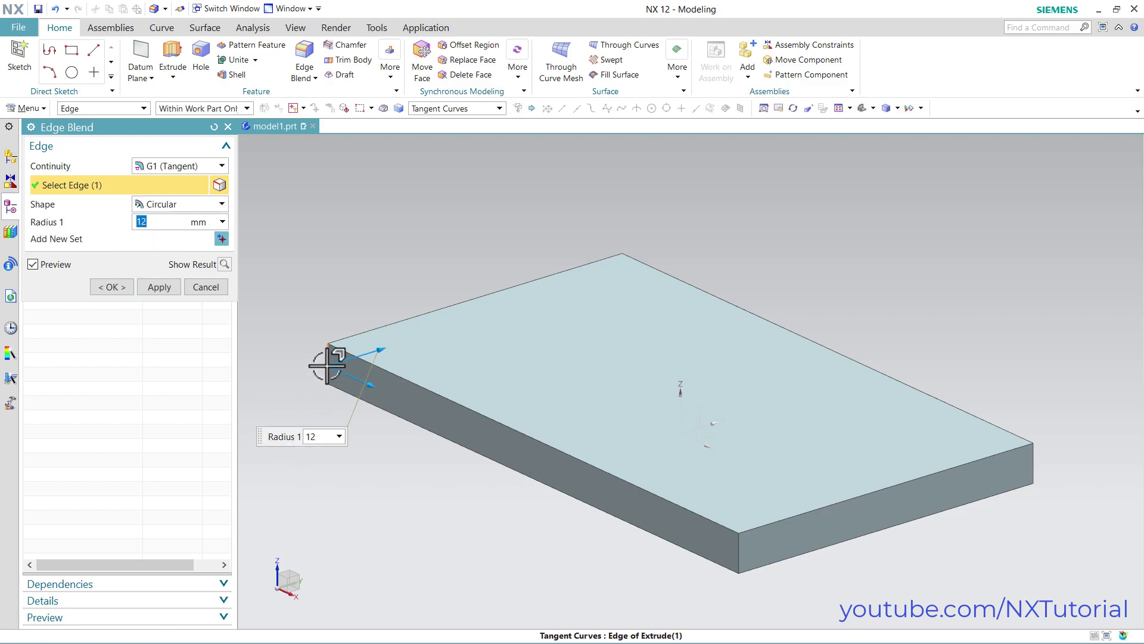
click(739, 549)
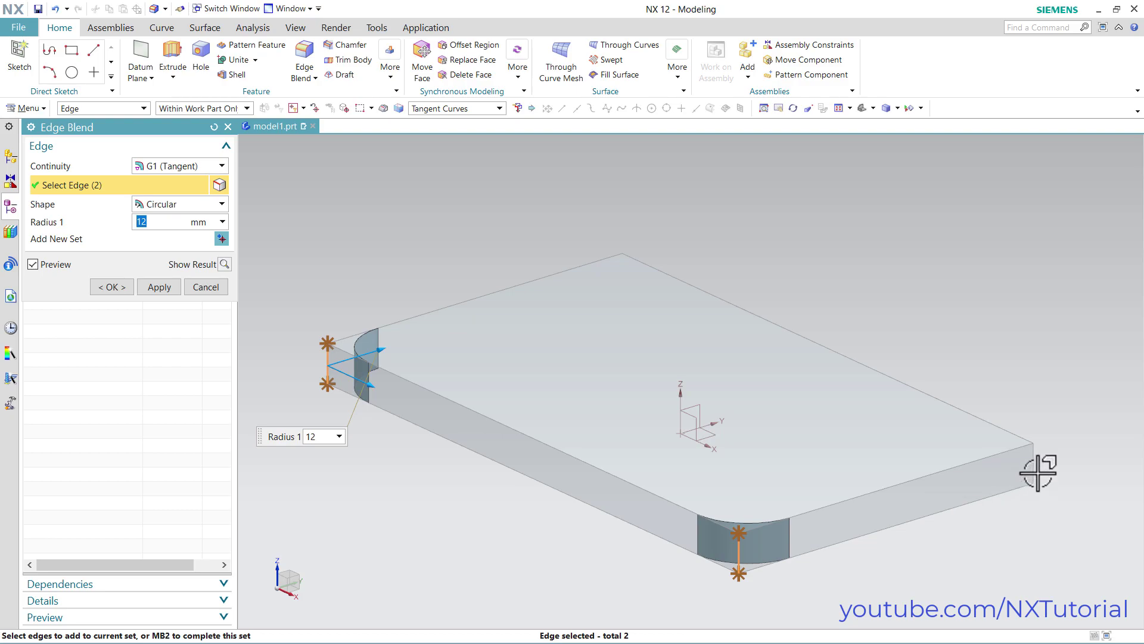
click(1032, 463)
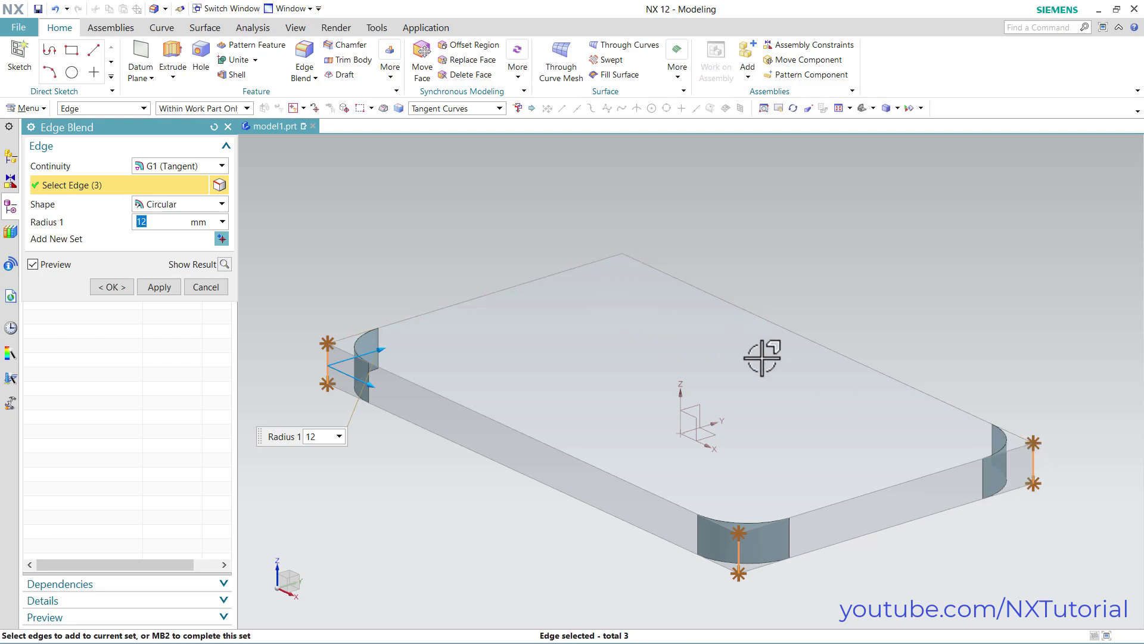
middle_drag(763, 358, 917, 370)
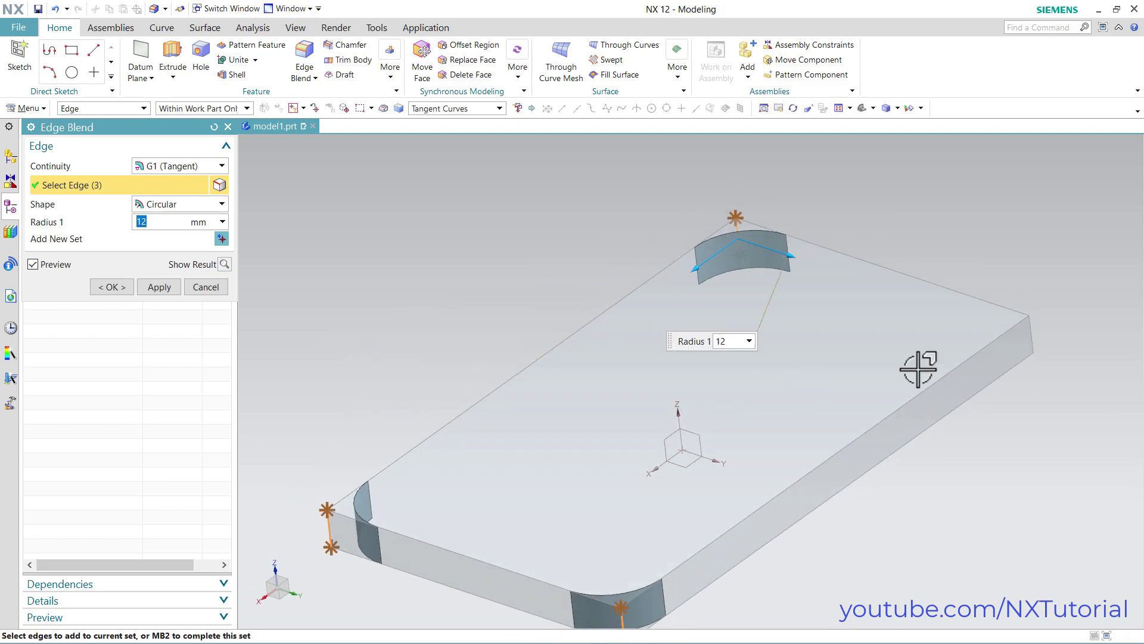
click(1032, 335)
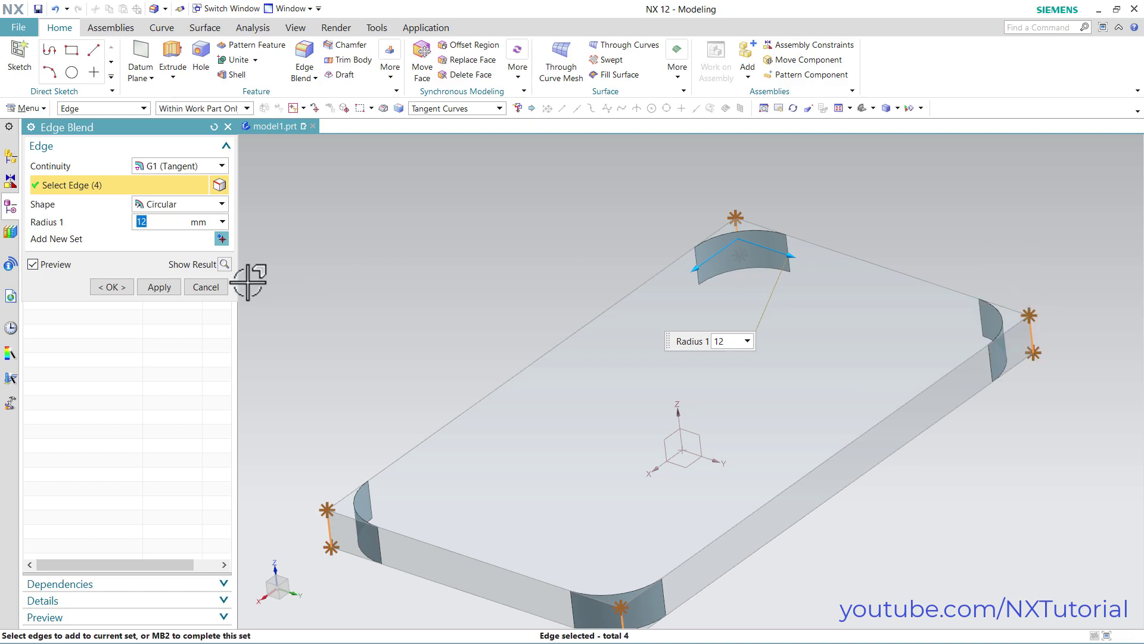
click(112, 287)
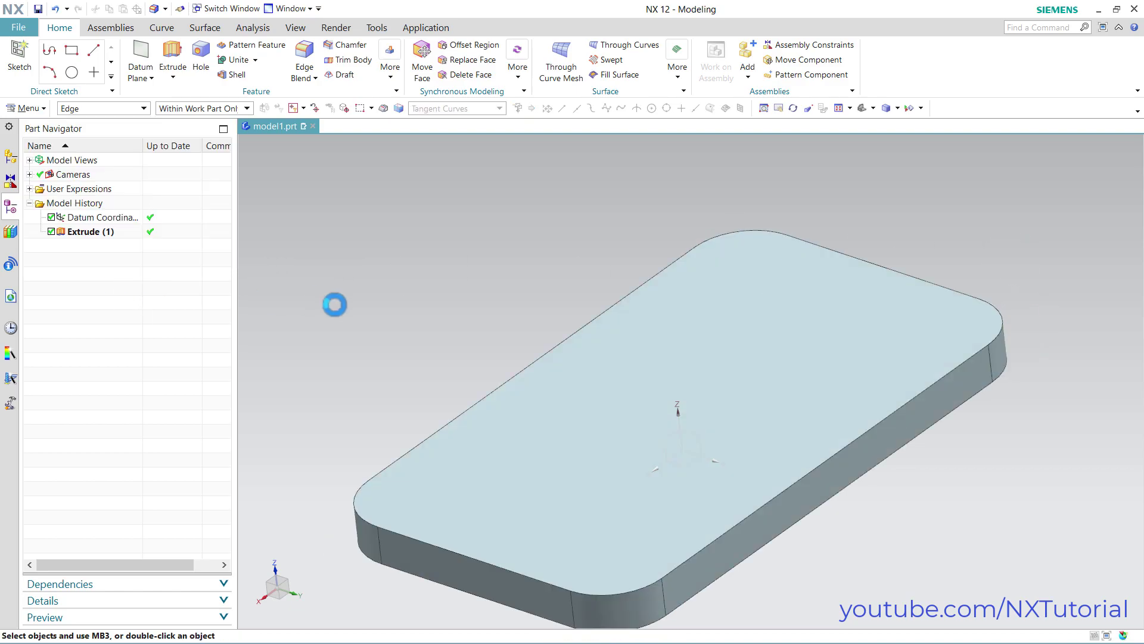
Check the hole size in the reference drawing and cut a 9 mm simple hole, Until Next, at one rounded corner's arc center
middle_drag(357, 409, 463, 386)
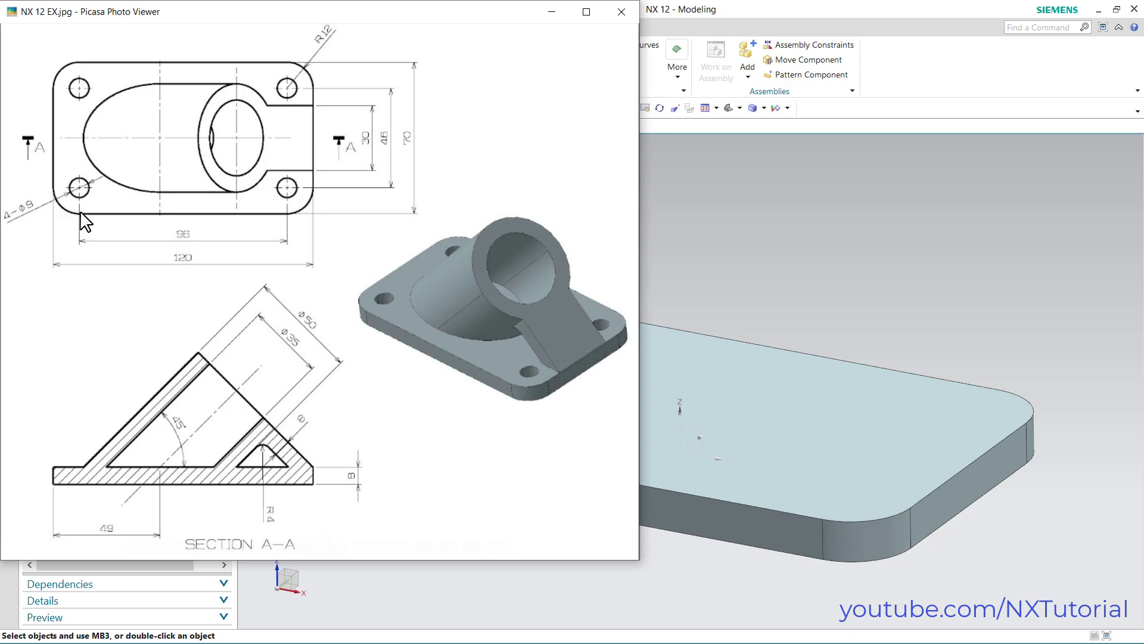
click(678, 236)
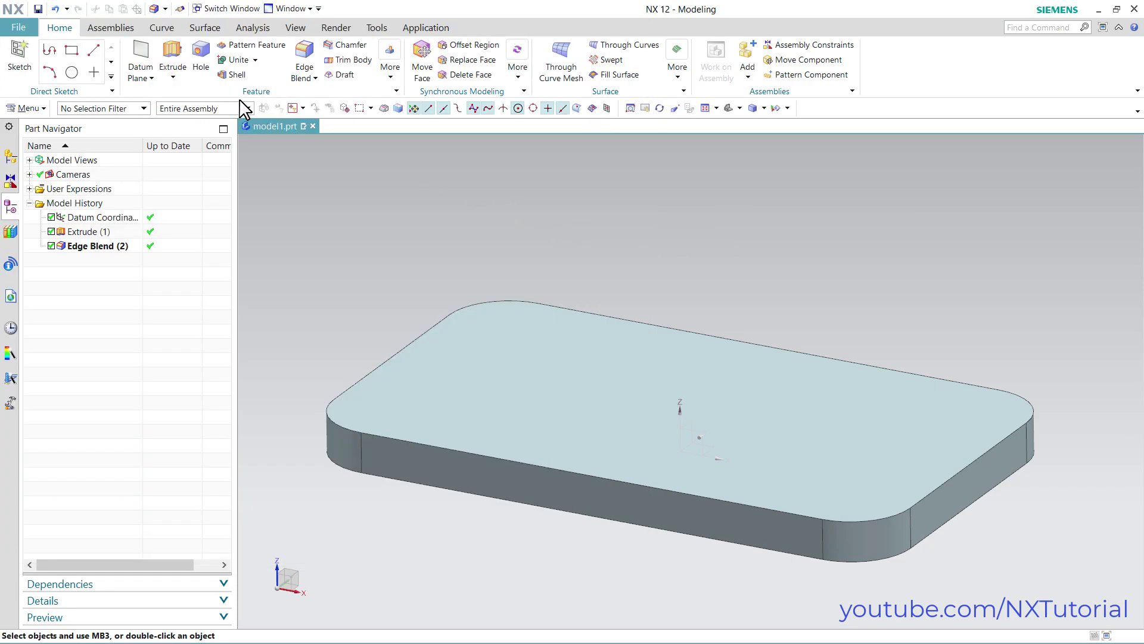
click(204, 66)
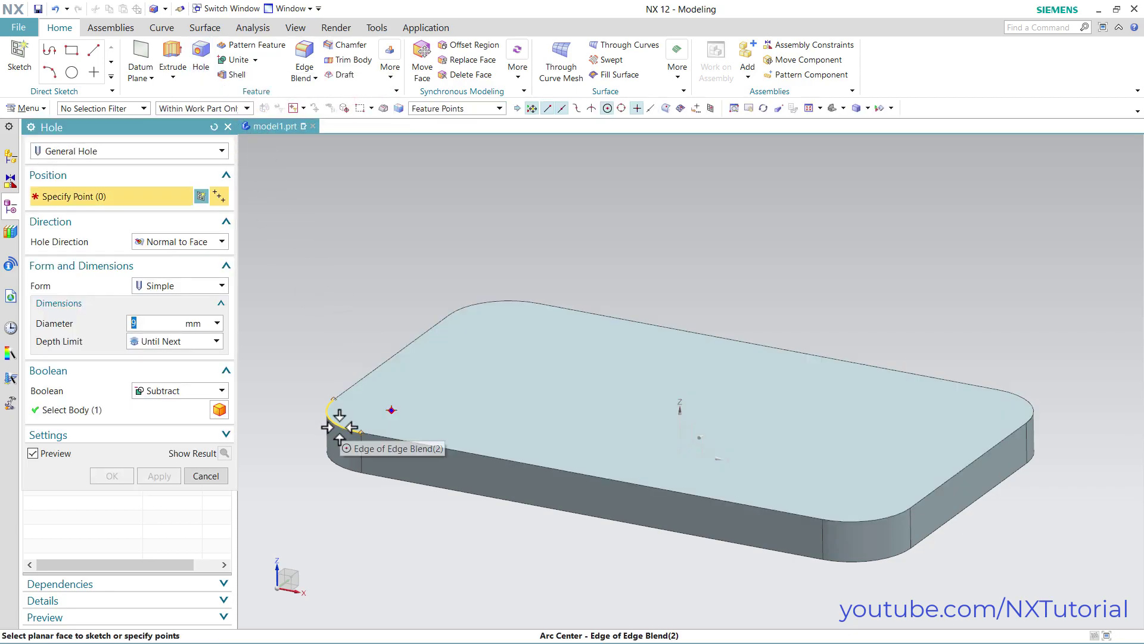
click(392, 408)
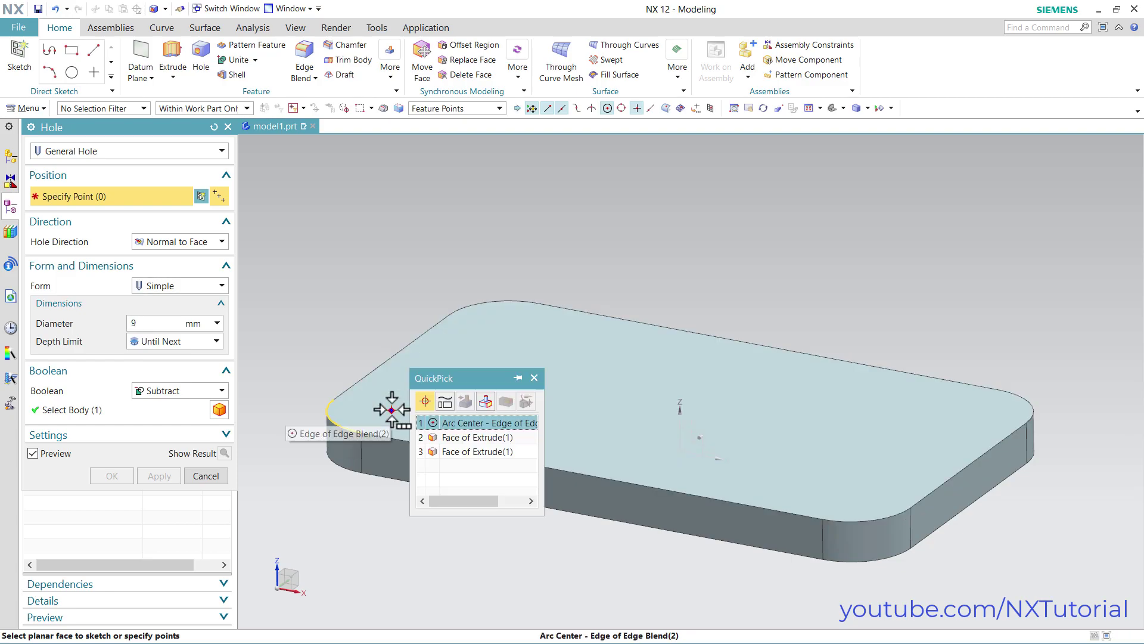
click(464, 423)
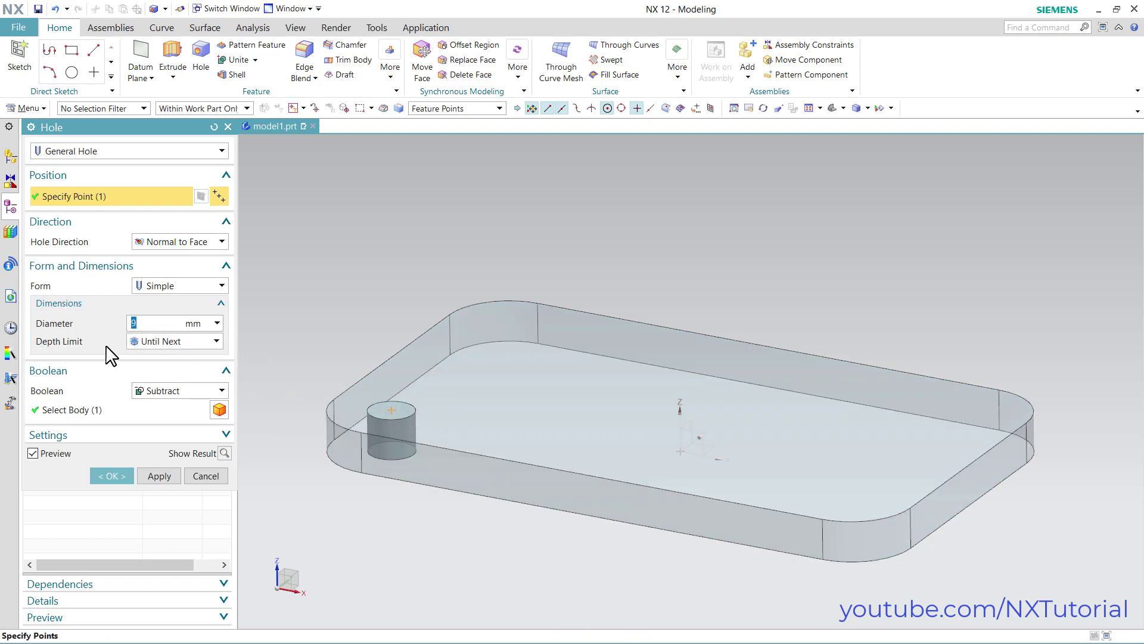
click(181, 341)
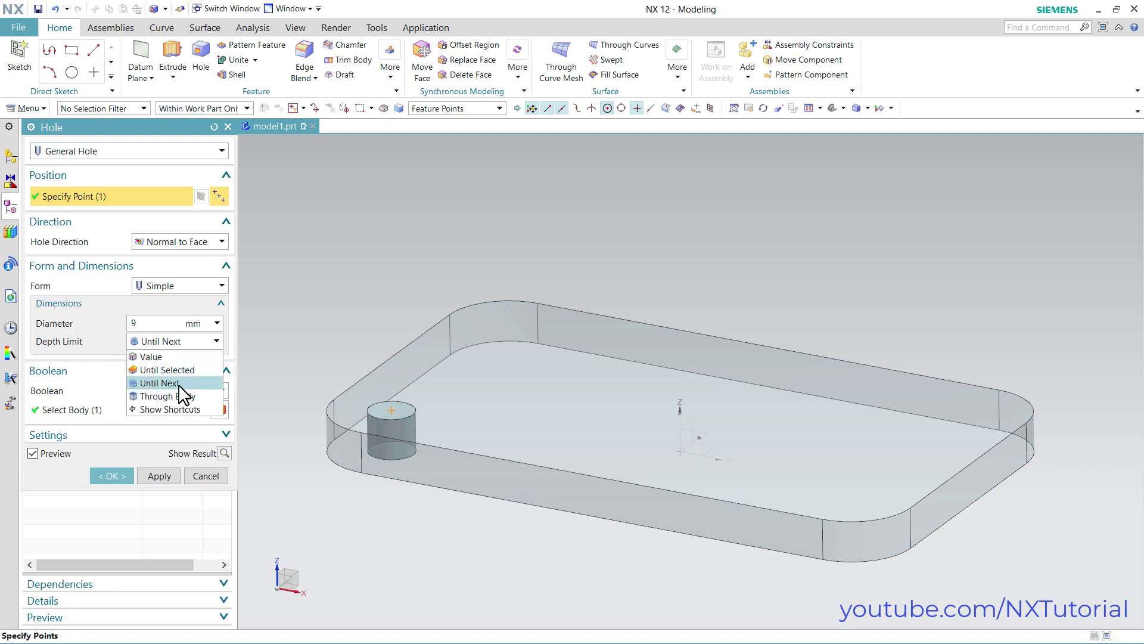
key(Escape)
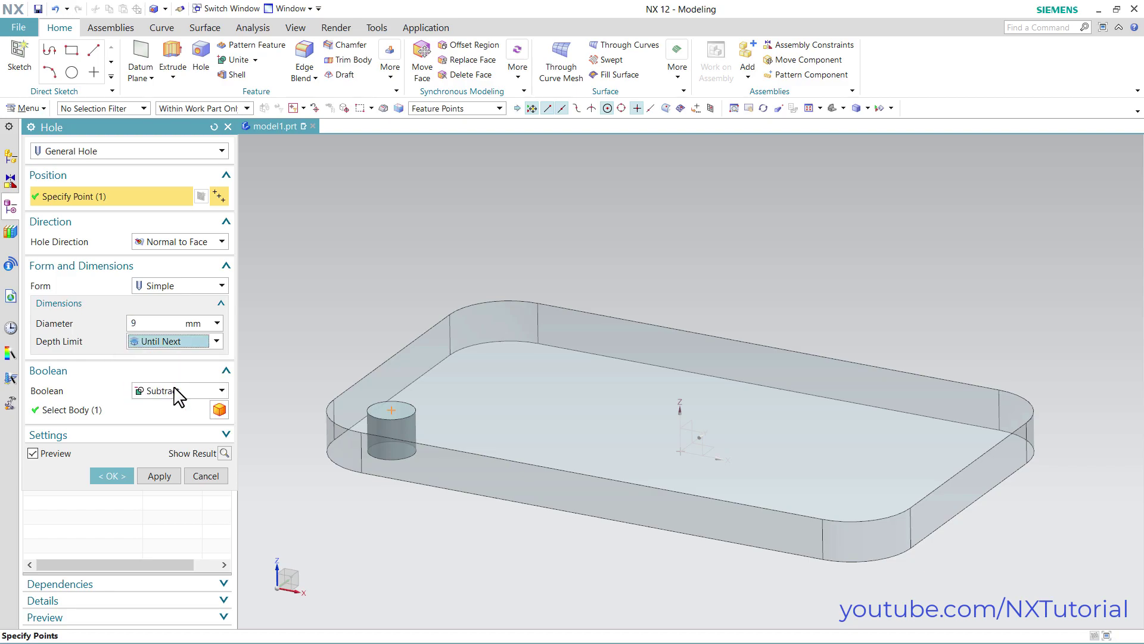
click(115, 477)
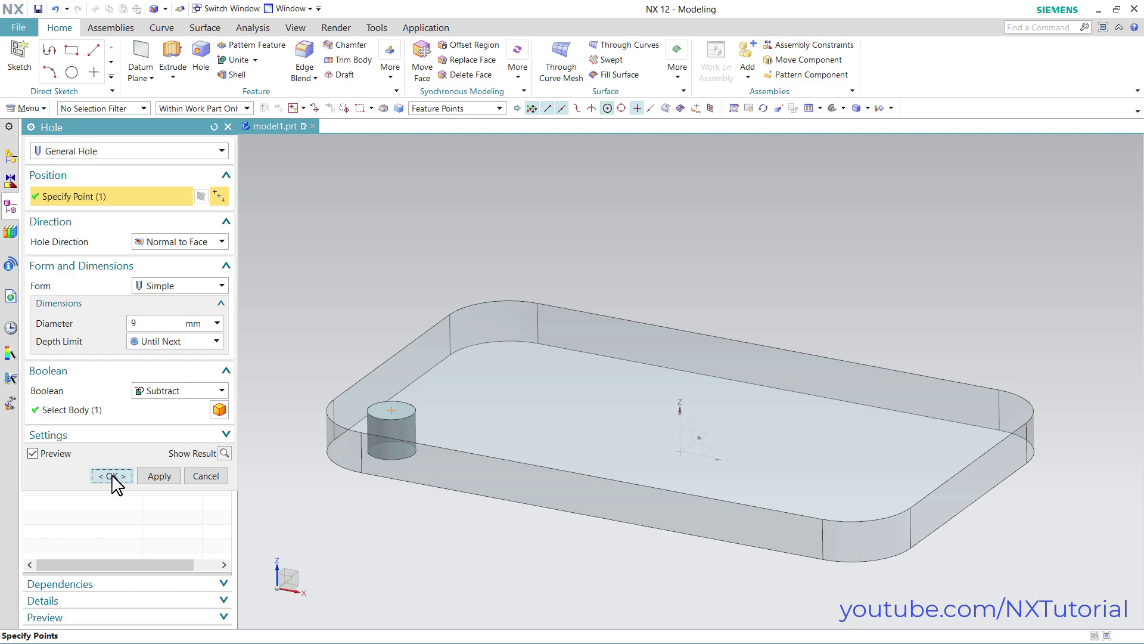
Start a linear pattern of the hole, with direction 1 running inward along the plate's long edge, count 2 and pitch 96 mm, checking the drawing
middle_drag(339, 490, 524, 472)
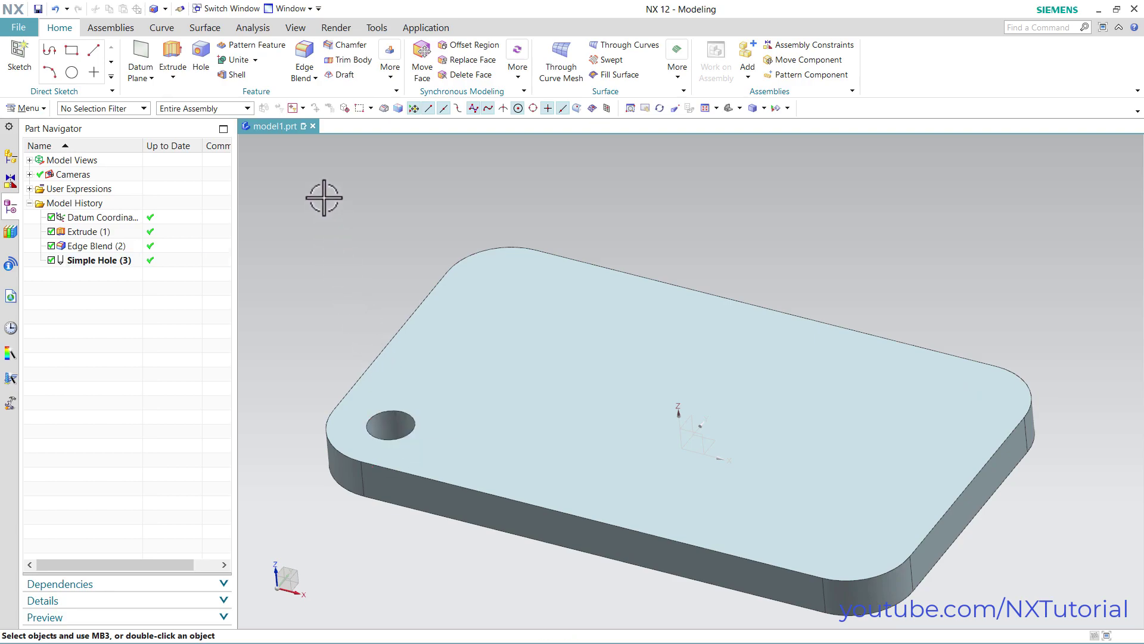
click(256, 47)
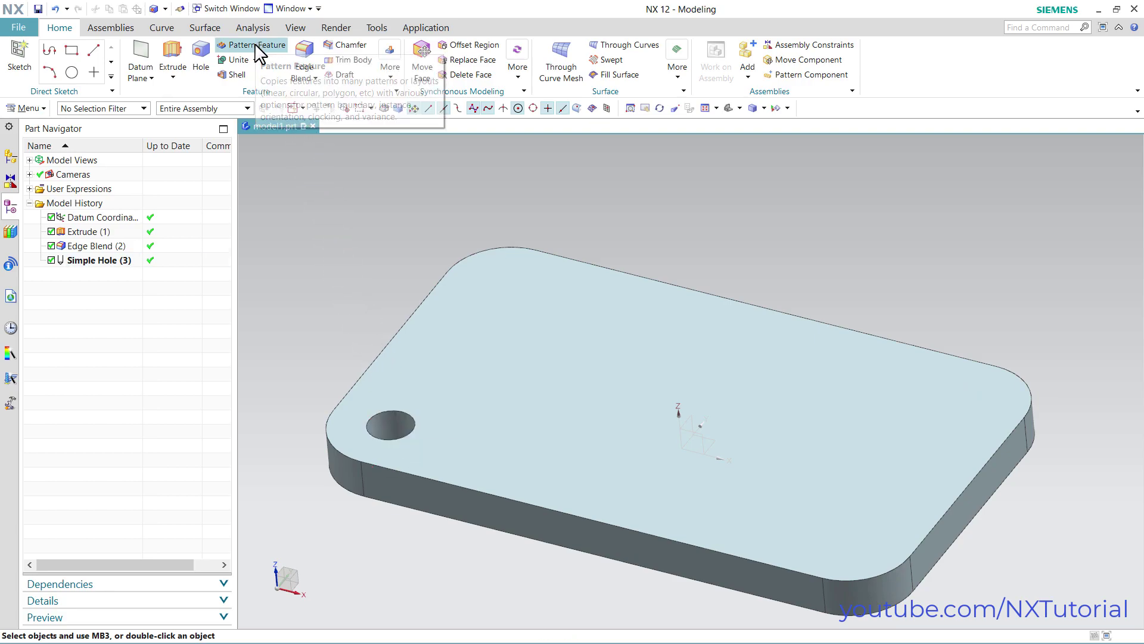
click(379, 422)
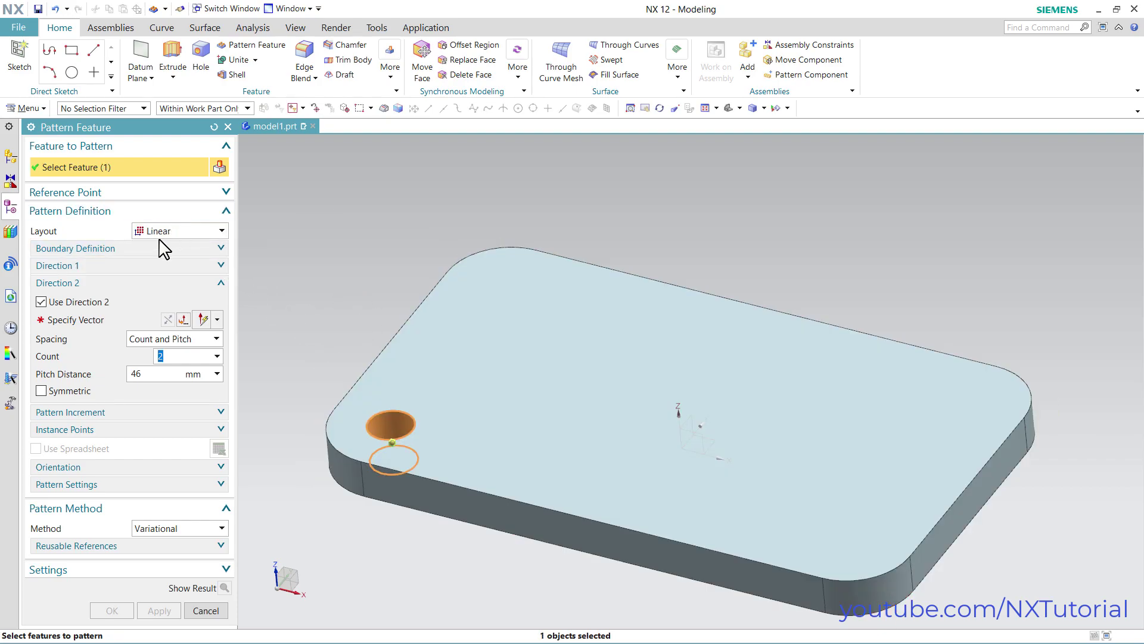
click(75, 321)
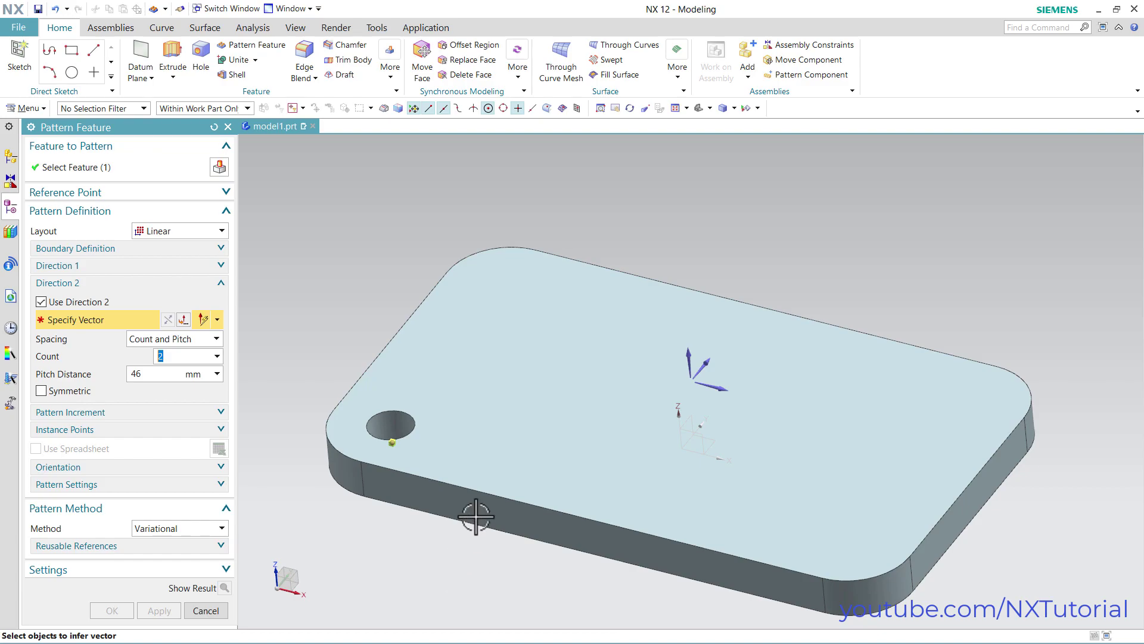
click(502, 499)
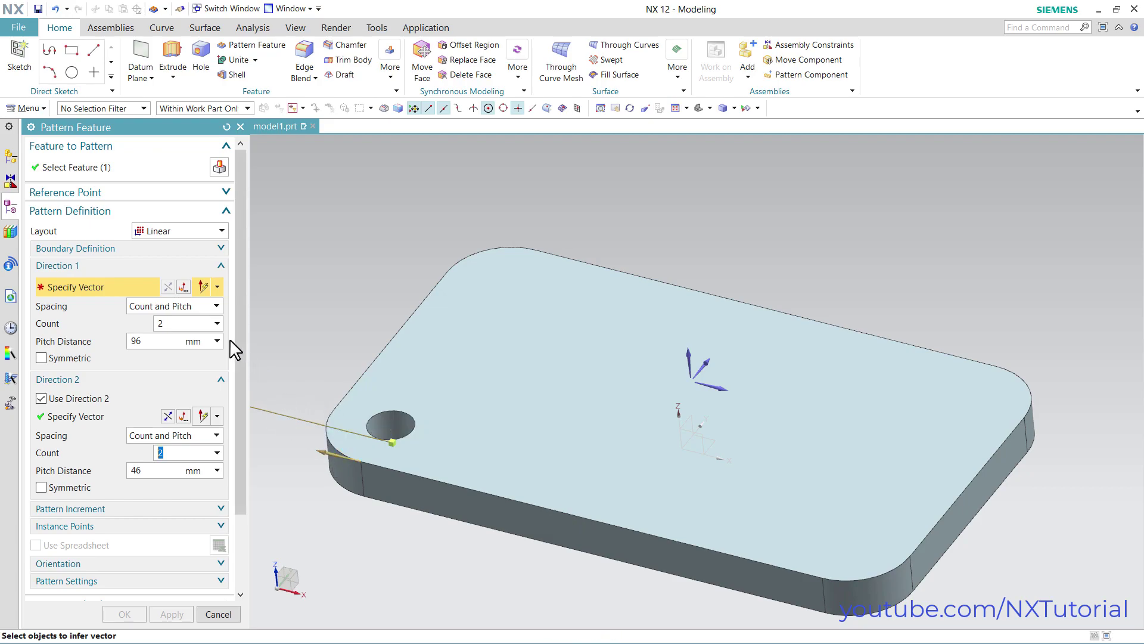
click(169, 288)
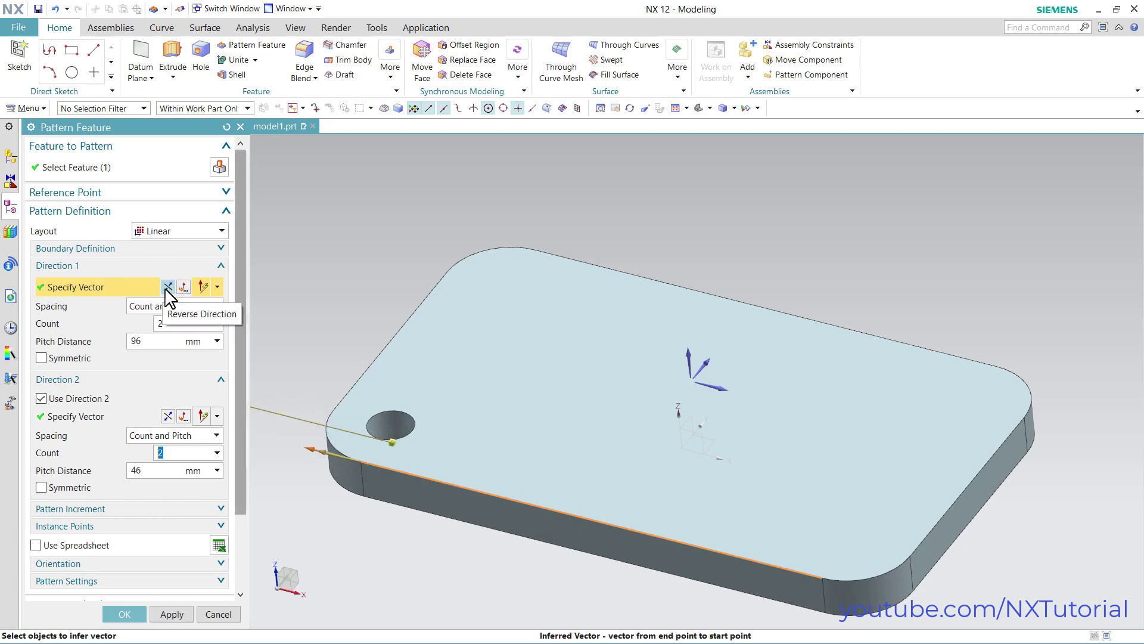
click(168, 289)
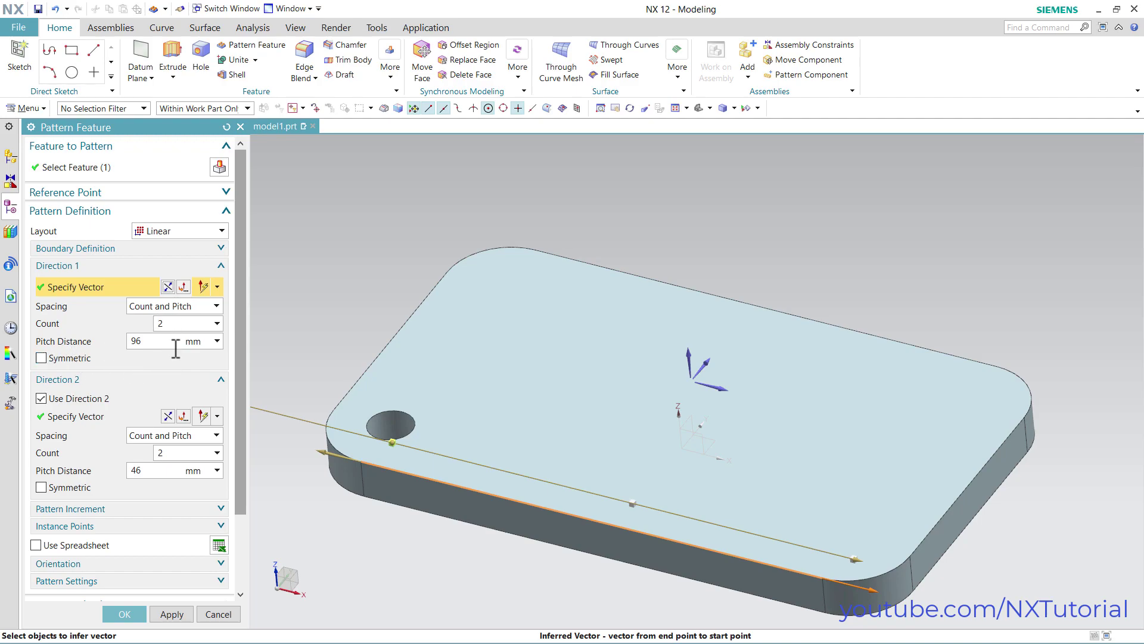
key(alt+Tab)
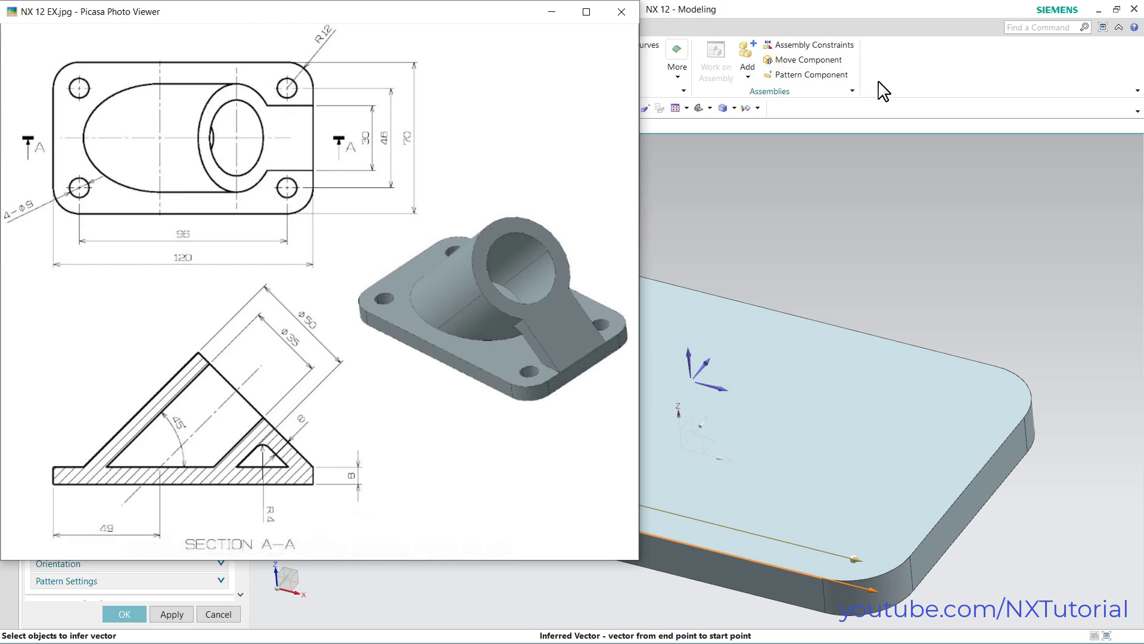
click(899, 102)
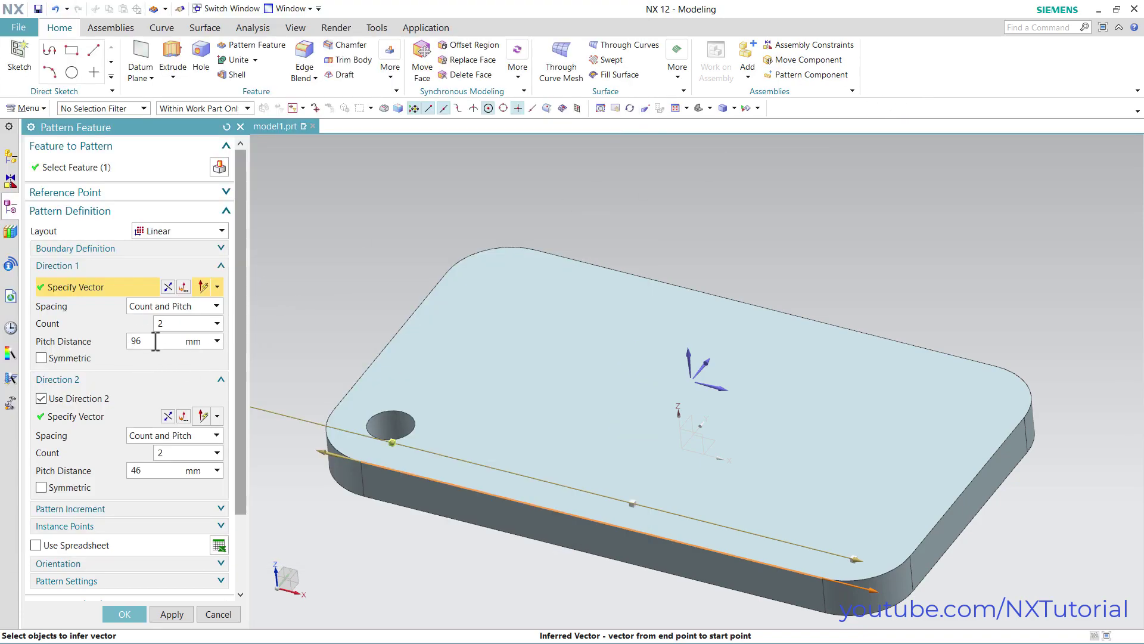
Point the pattern's direction 2 inward along the plate's short edge, with count 2 and pitch 46 mm, and create the pattern
click(53, 400)
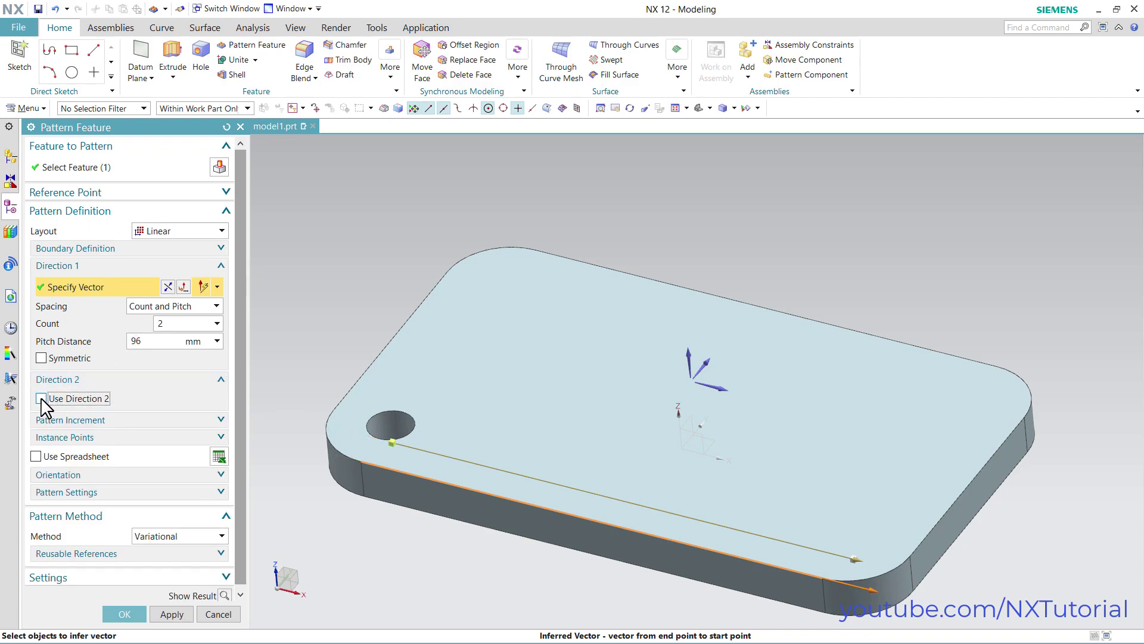
click(40, 399)
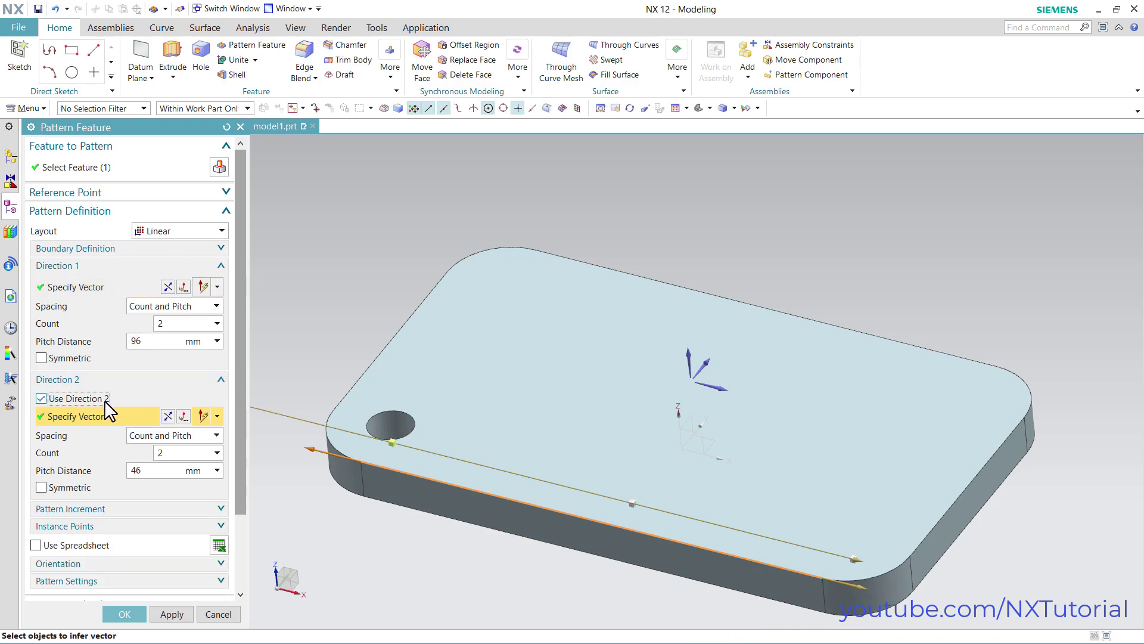
click(377, 356)
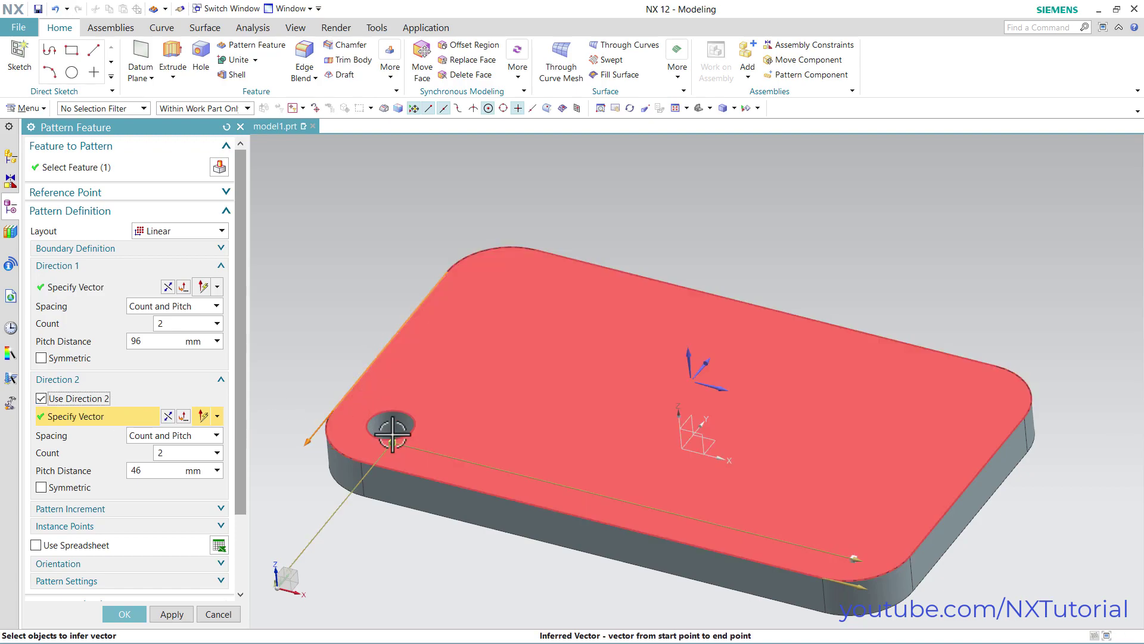
click(169, 417)
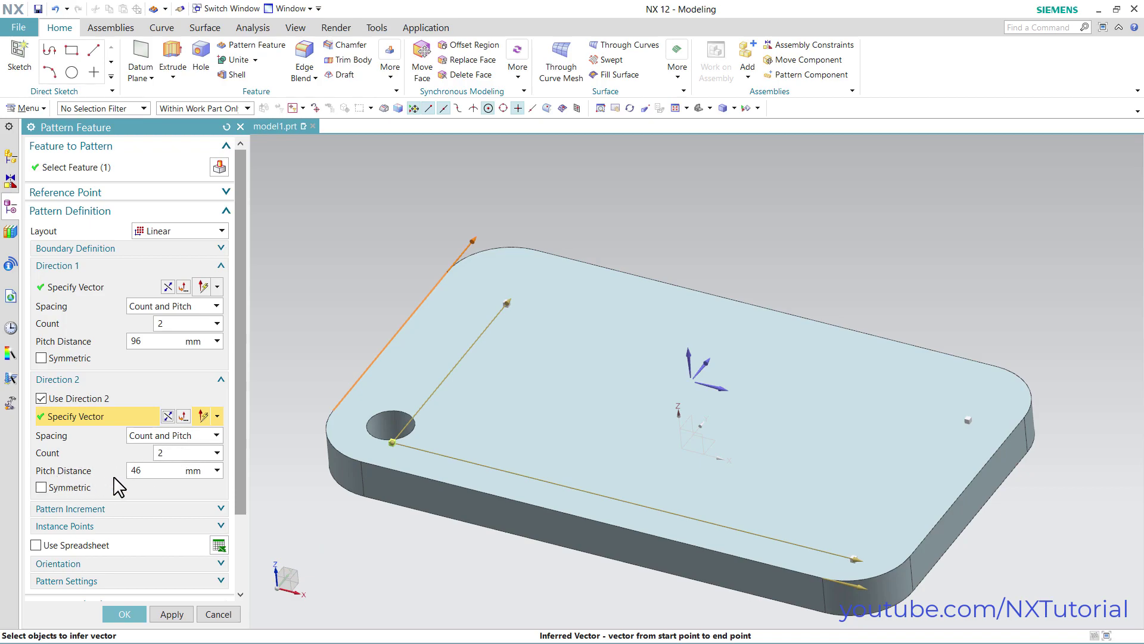
click(124, 614)
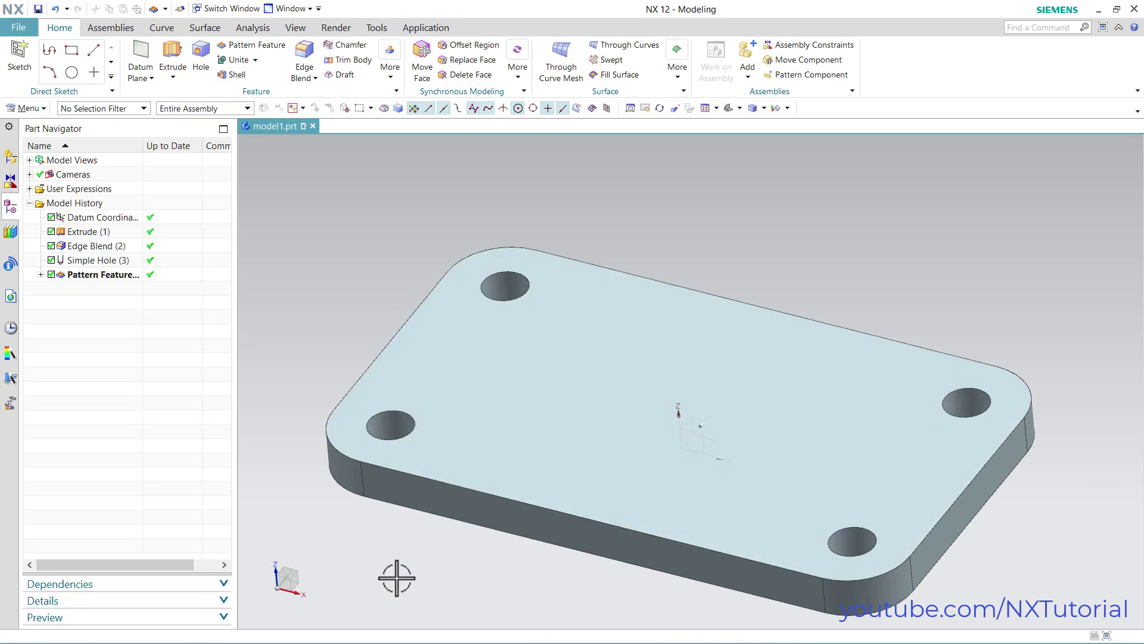
Check the reference drawing and create an inferred datum plane through the plate's upper short edge at 45° to the top face
mouse_move(480, 528)
middle_down()
mouse_move(511, 546)
mouse_move(503, 563)
mouse_move(499, 513)
mouse_move(490, 521)
middle_up()
key(alt+Tab)
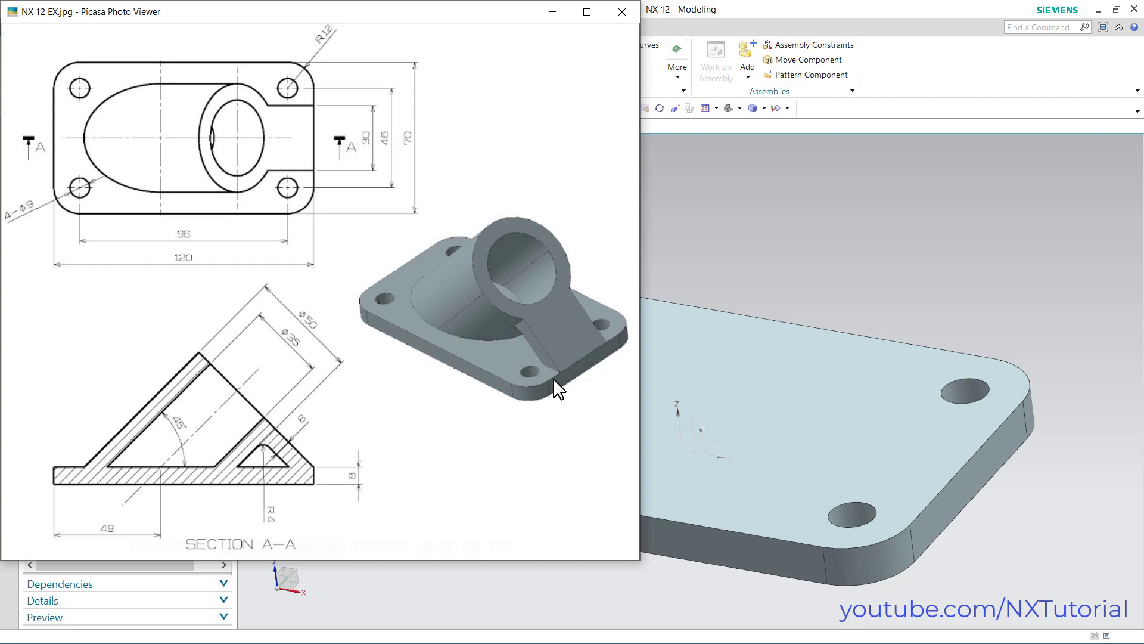
click(914, 261)
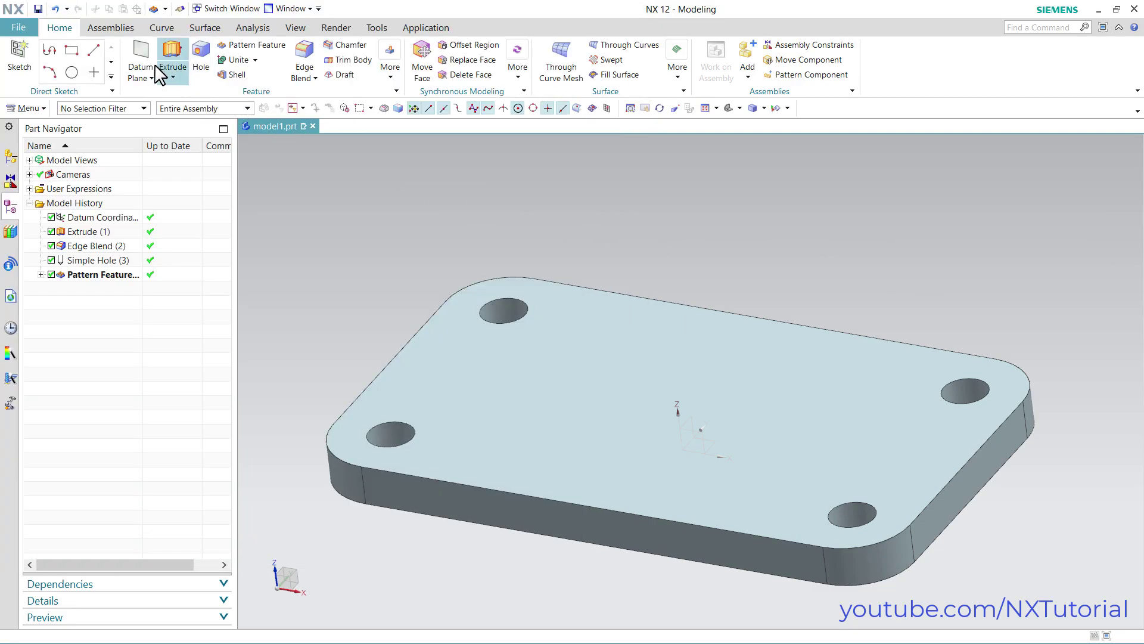
click(136, 64)
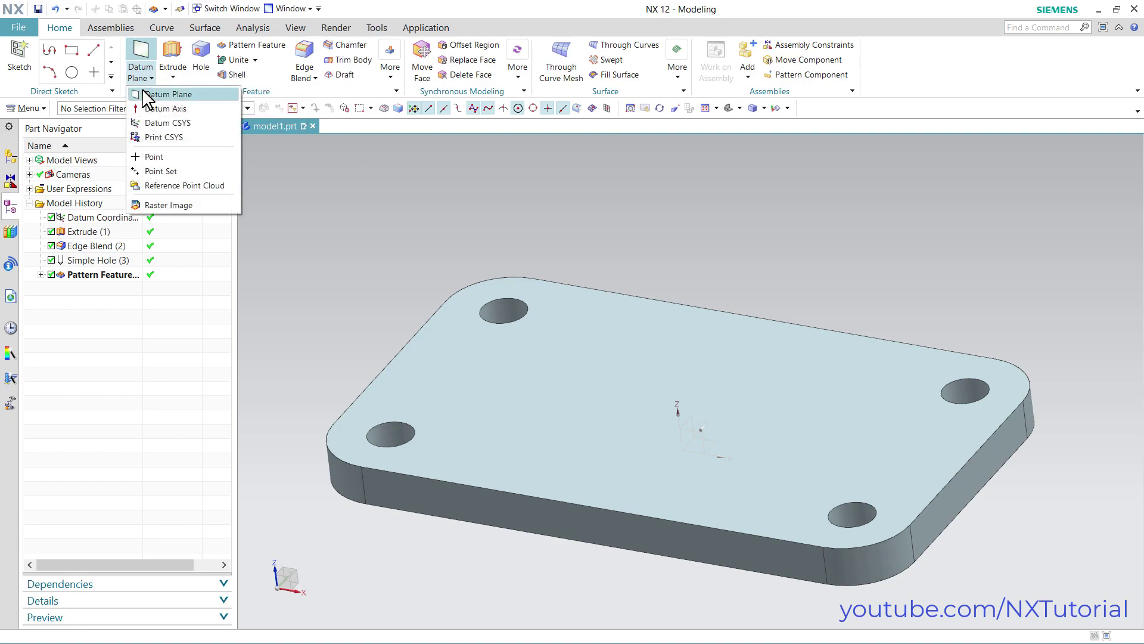
click(147, 95)
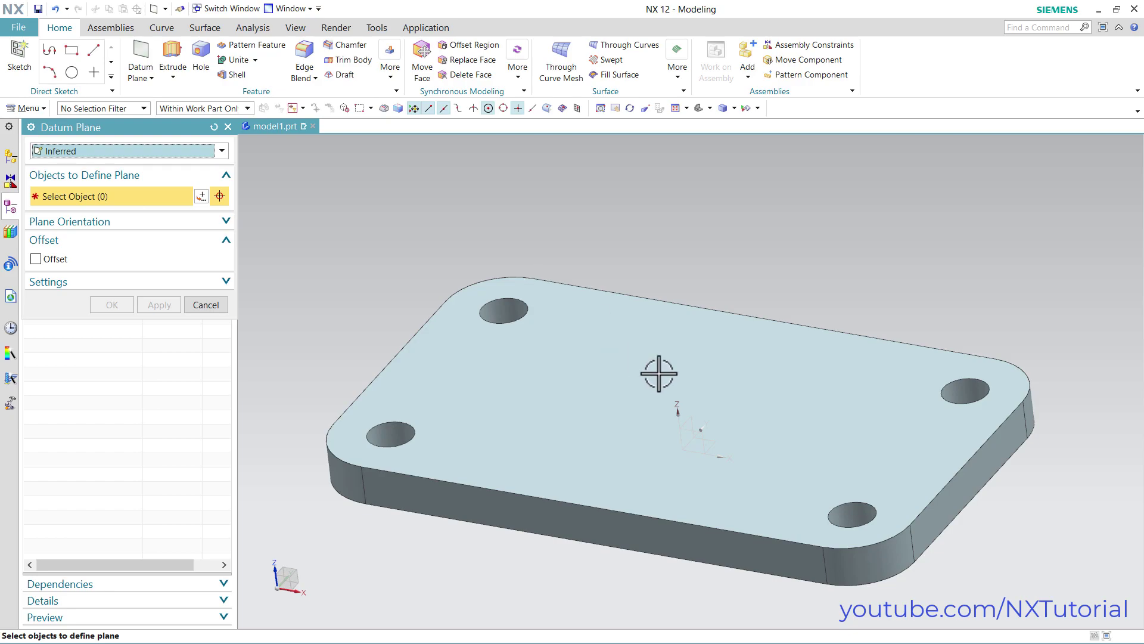
click(947, 484)
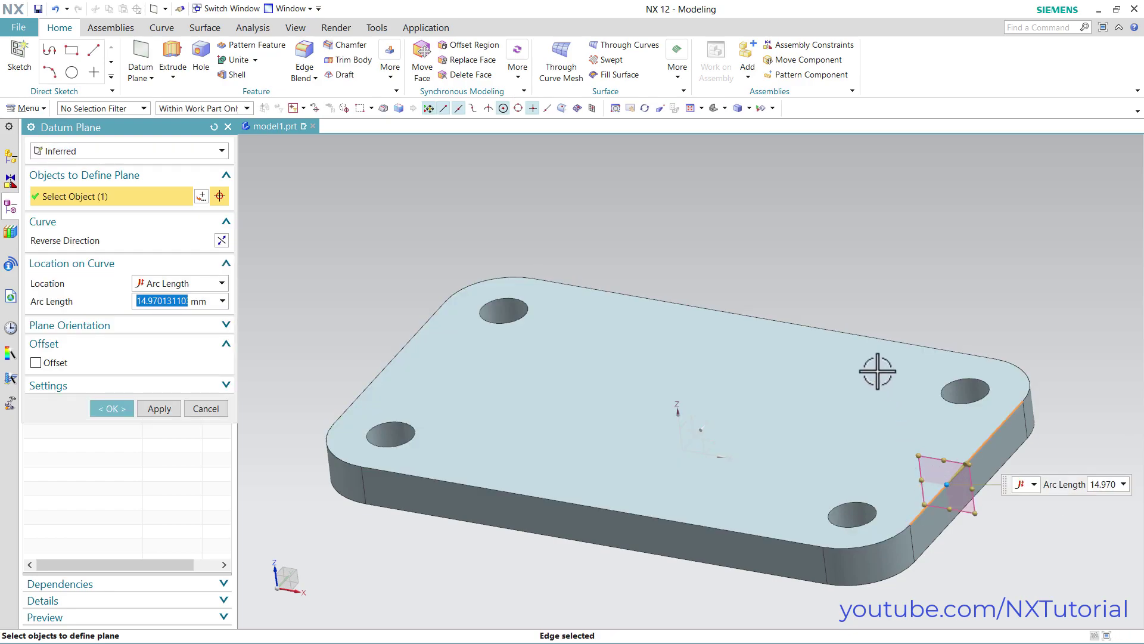
click(758, 438)
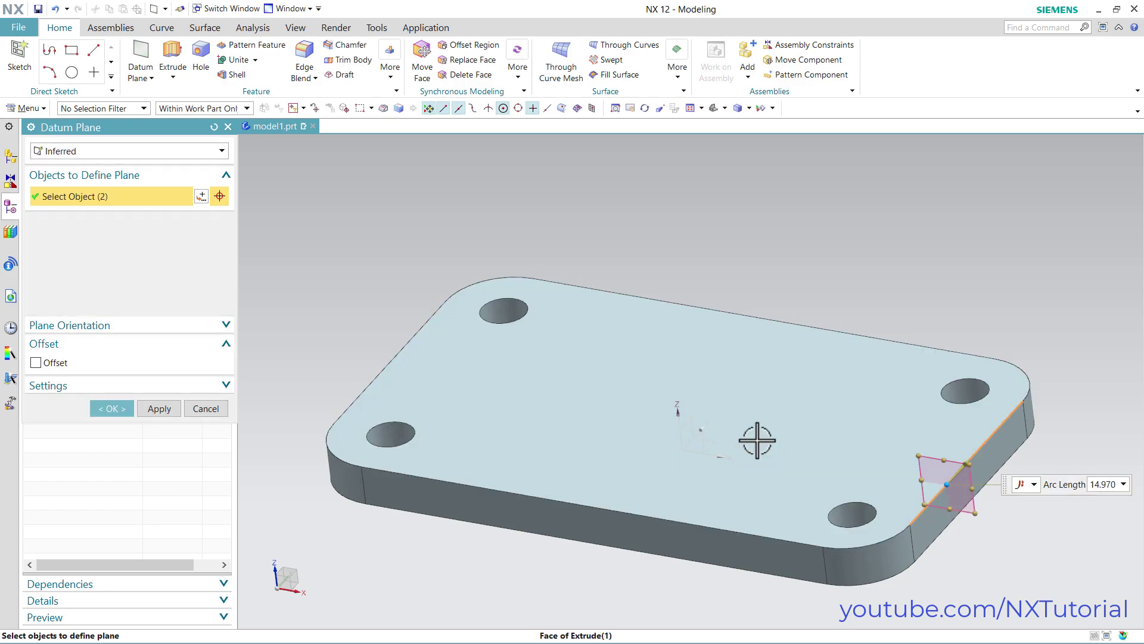
middle_drag(572, 292, 598, 263)
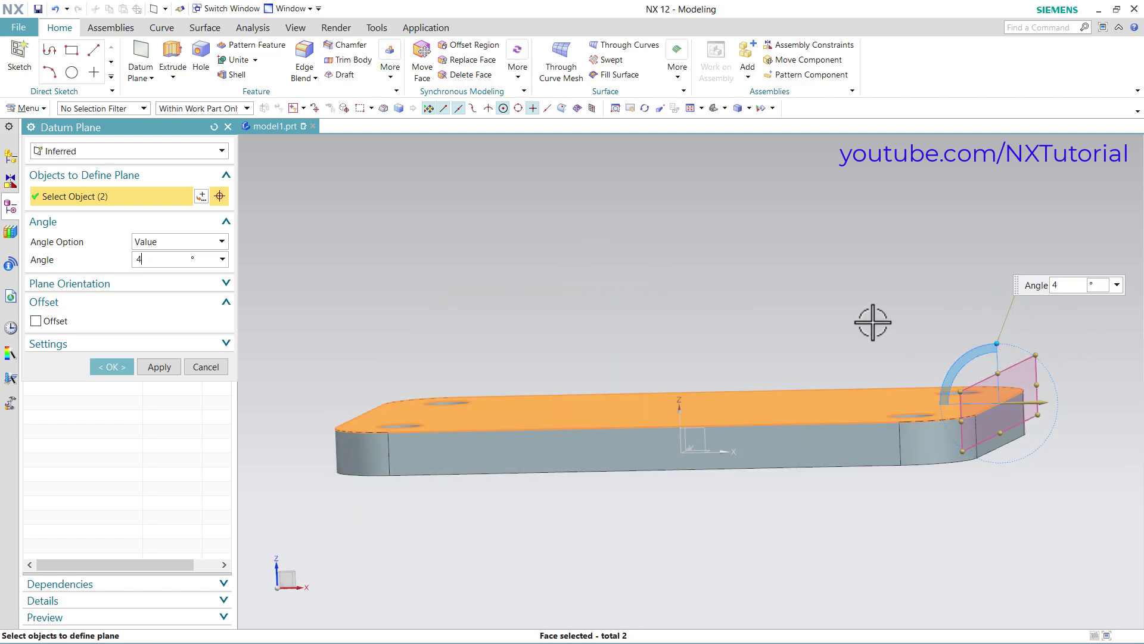
key(Return)
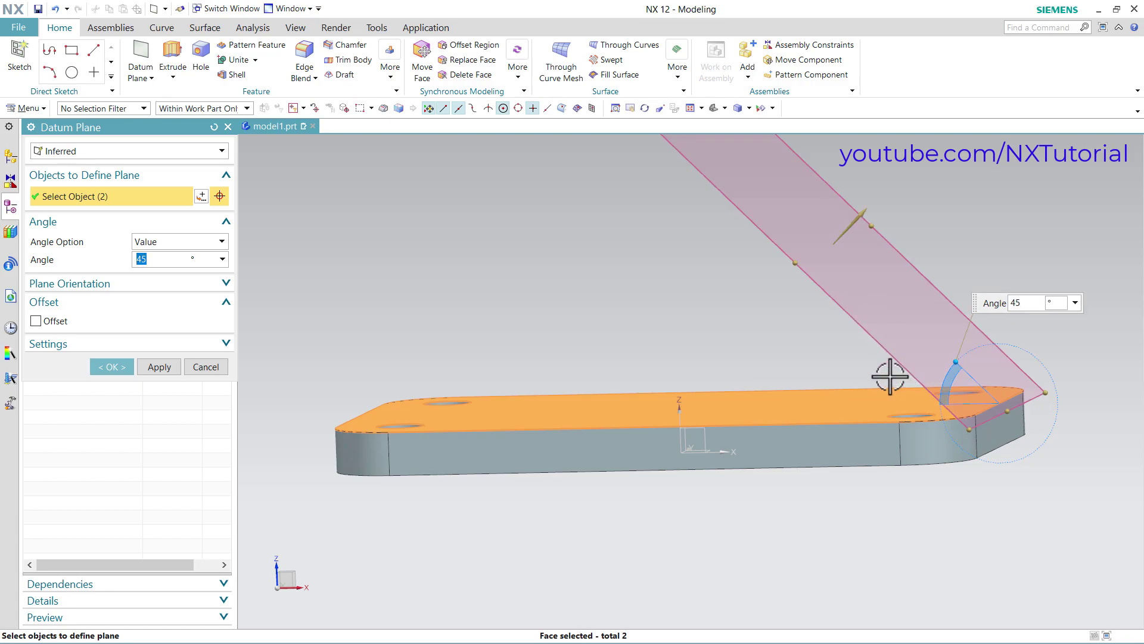
click(111, 368)
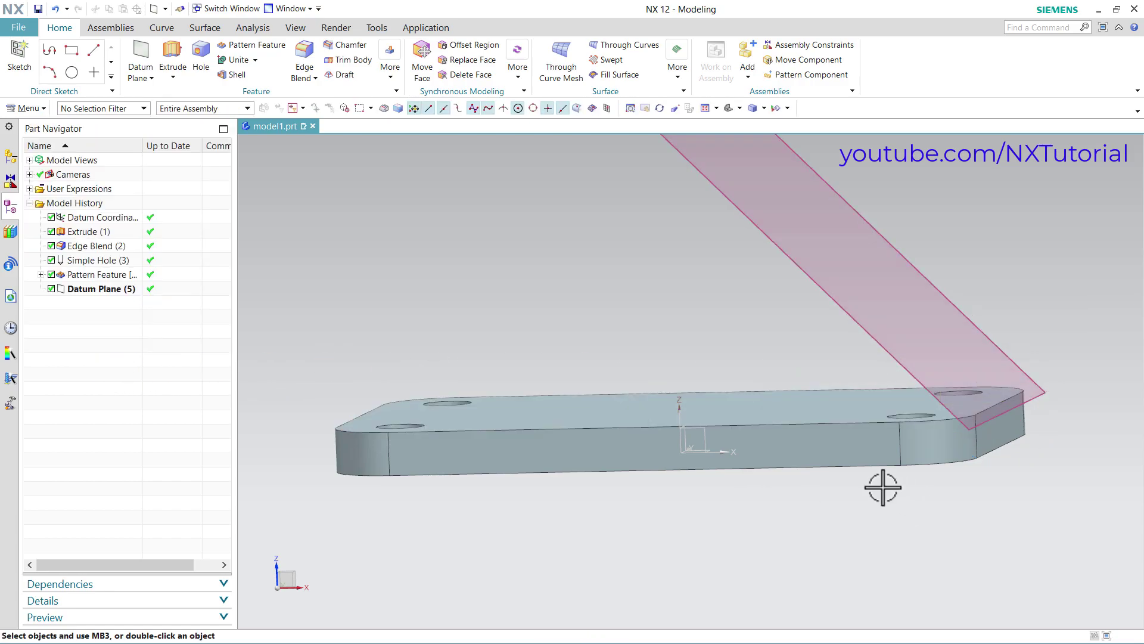
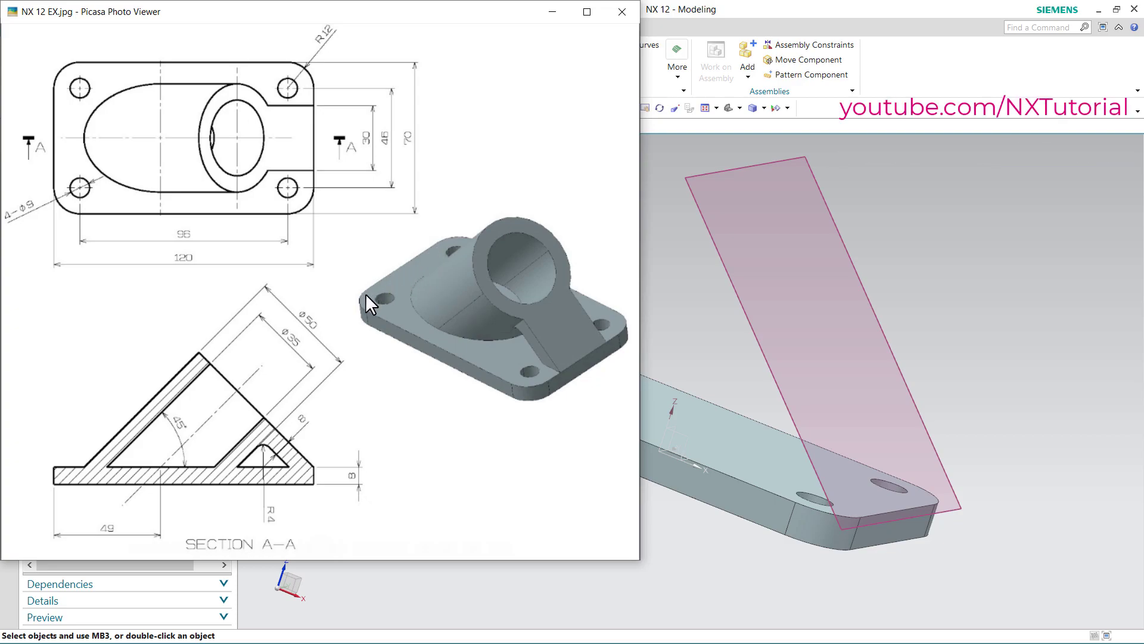
Return from the reference drawing to the NX model and start a sketch on the base plate's top face
click(673, 507)
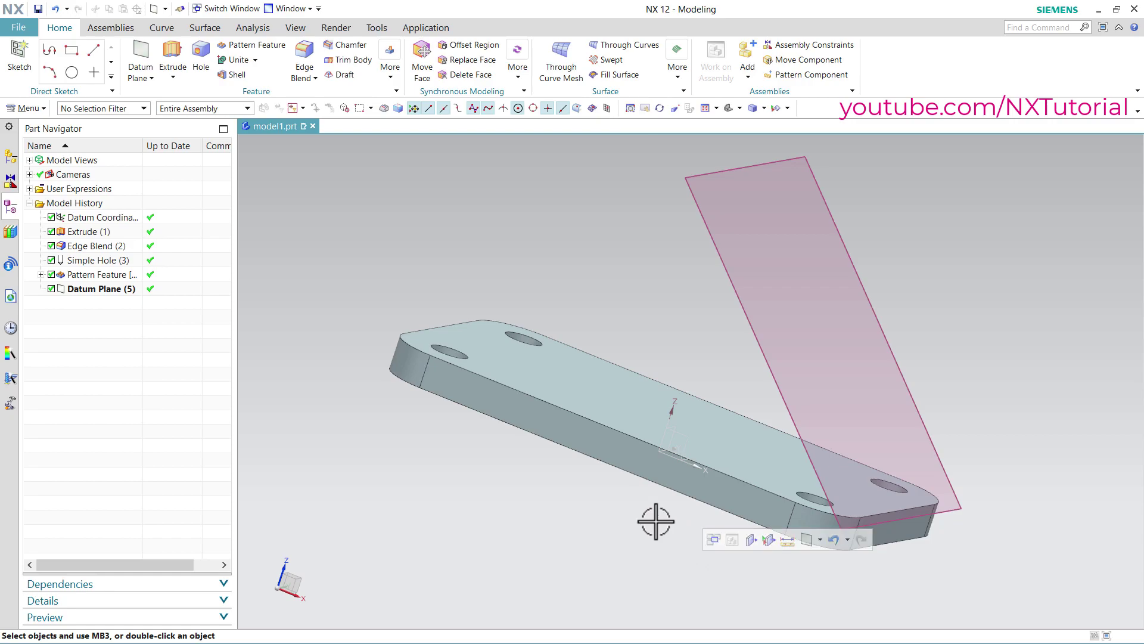
middle_drag(511, 459, 497, 481)
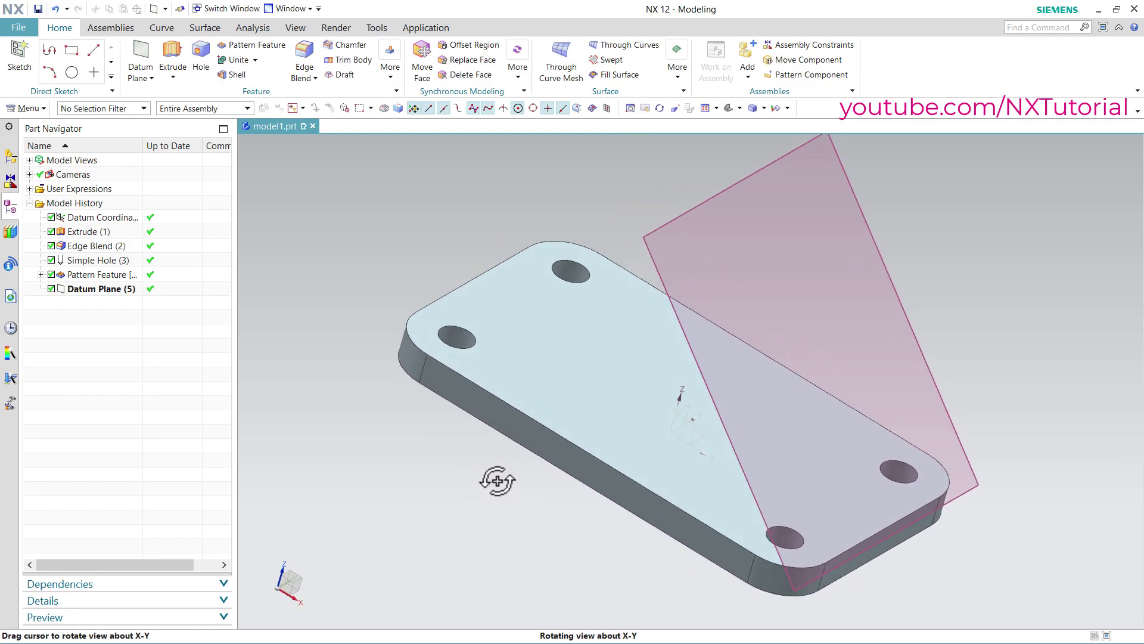
click(22, 57)
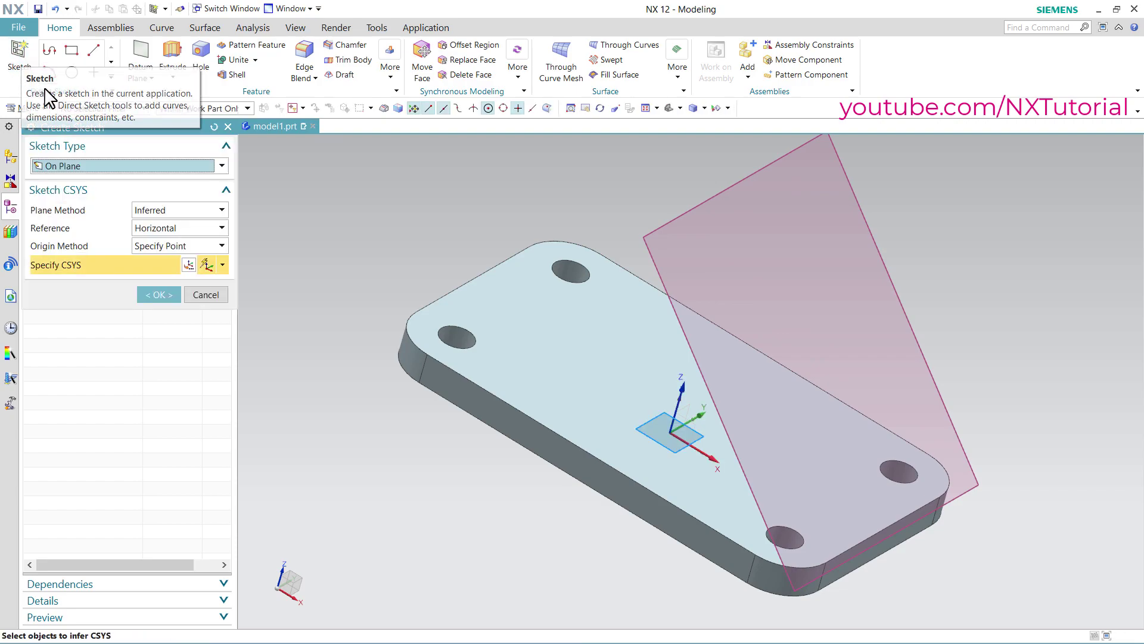
click(600, 392)
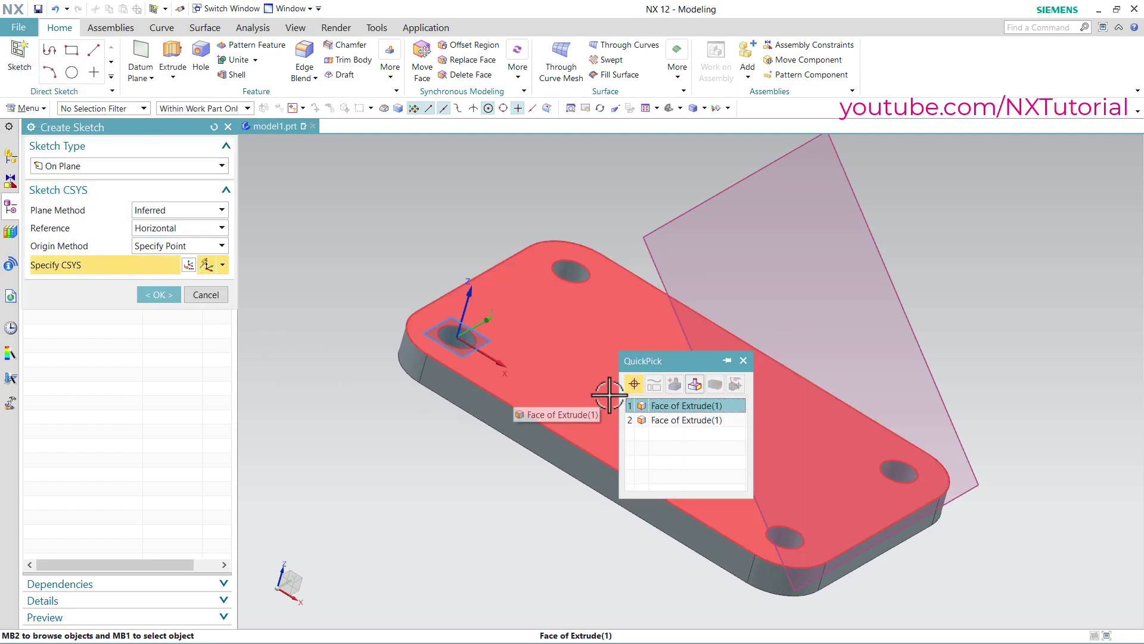
click(680, 408)
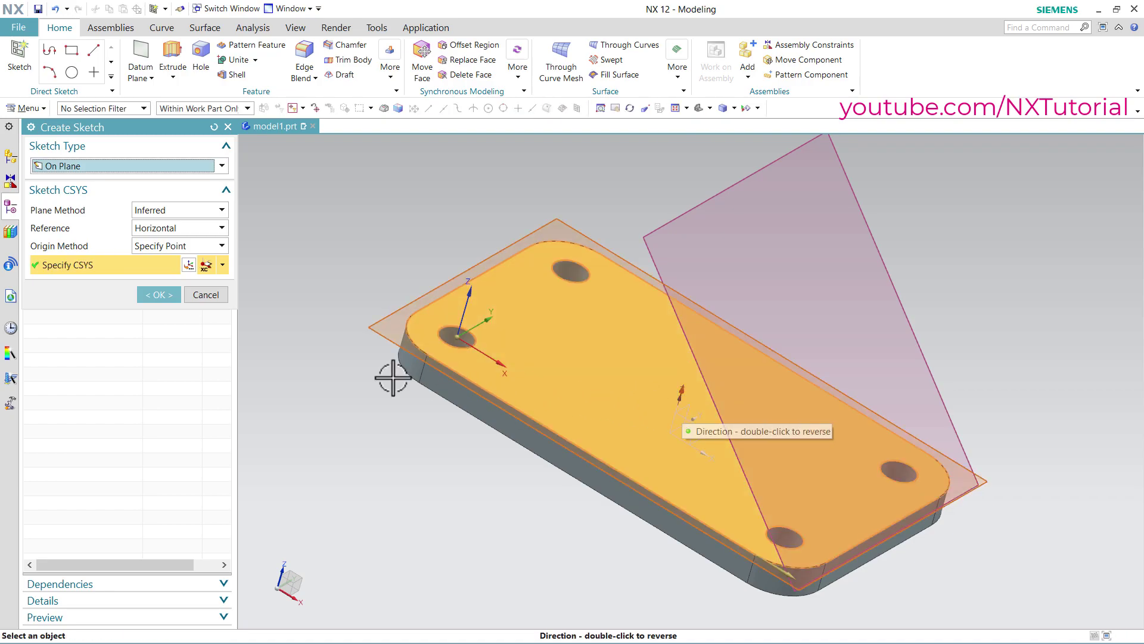
click(156, 294)
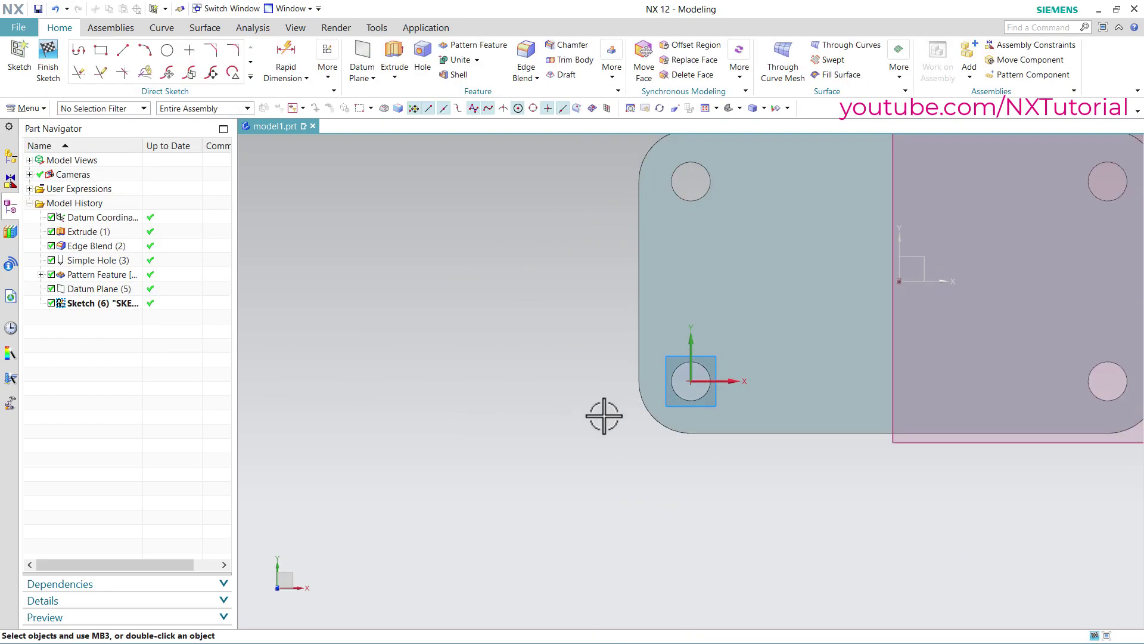
shift+middle_drag(732, 385, 577, 460)
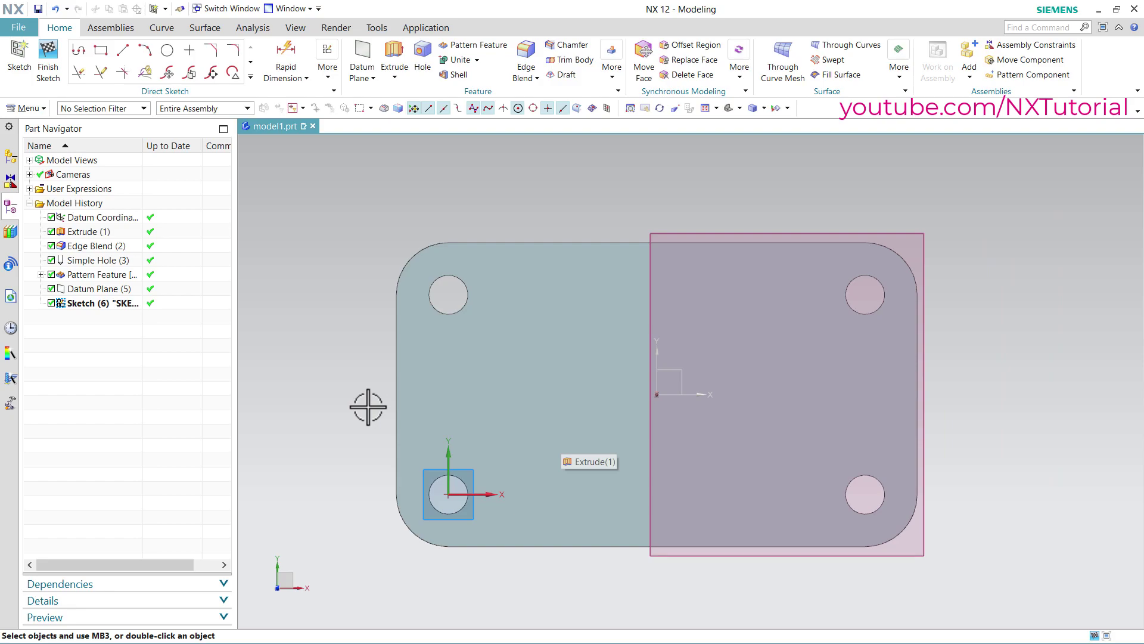
Draw a straight line across the plate's width between its two long edges, about 46 mm from the short edge opposite the inclined plane
click(123, 54)
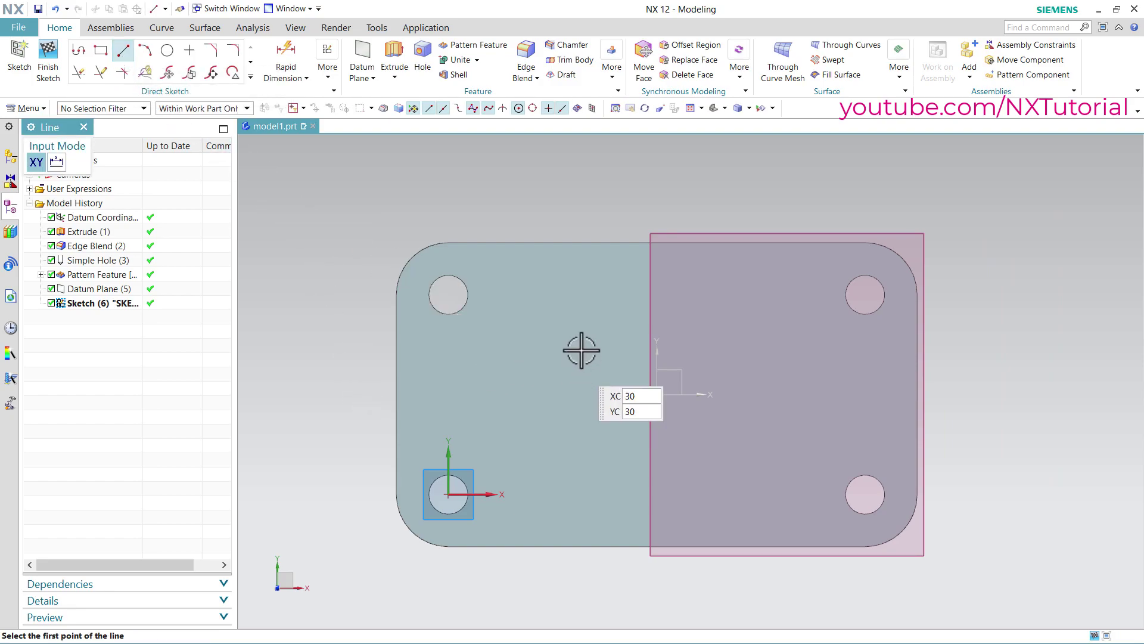
click(596, 243)
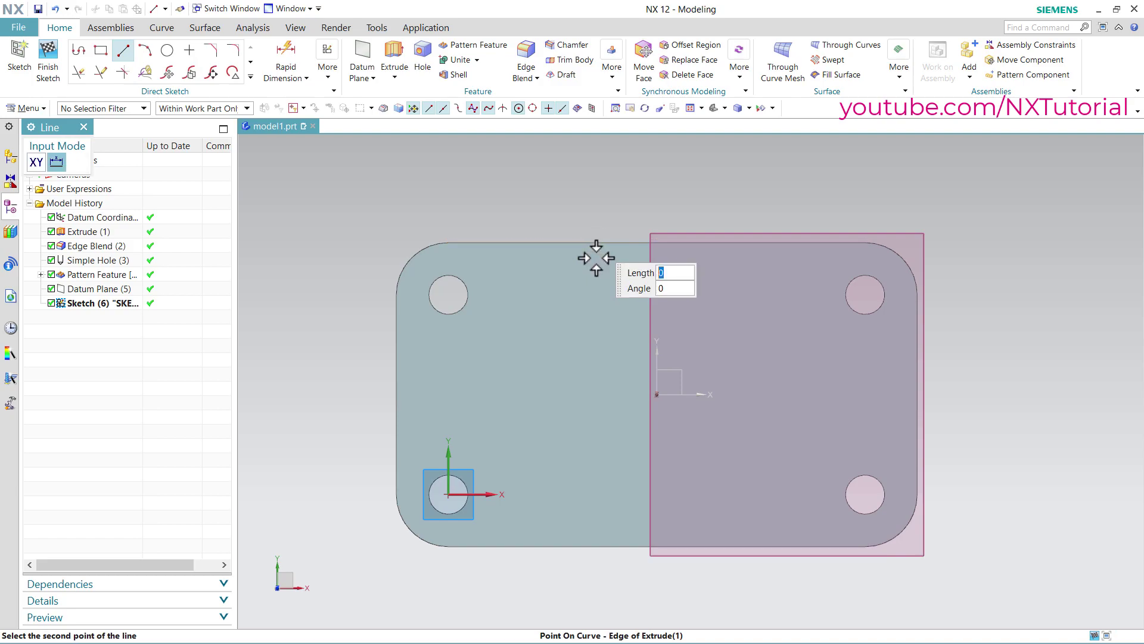
click(596, 546)
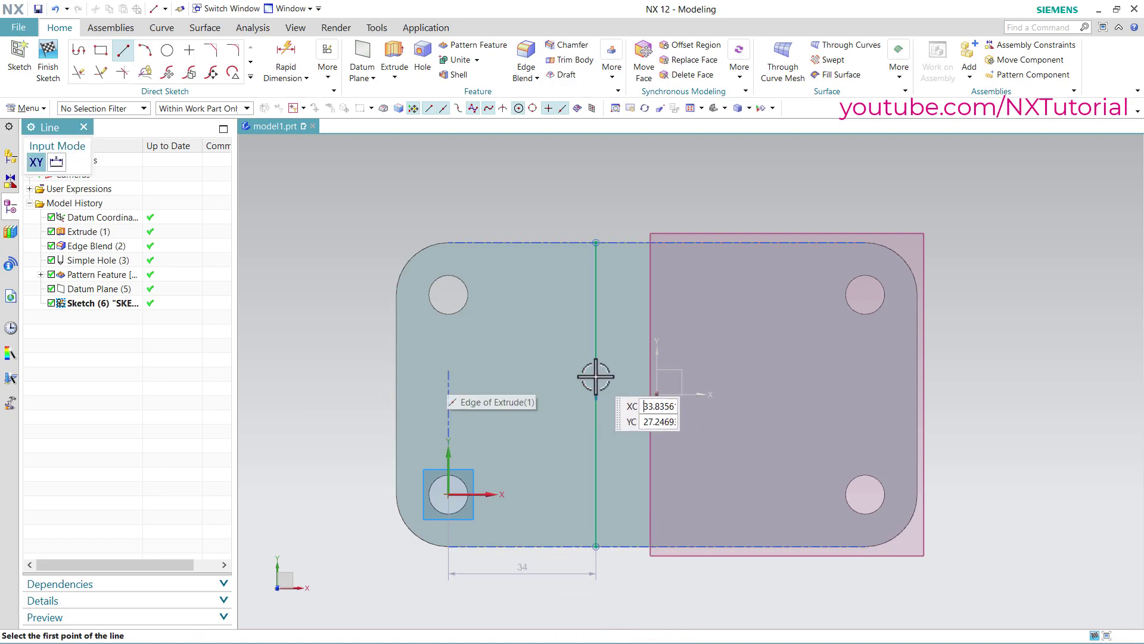
Dimension the line at 49 mm from the short edge opposite the inclined datum plane and finish the sketch
click(288, 58)
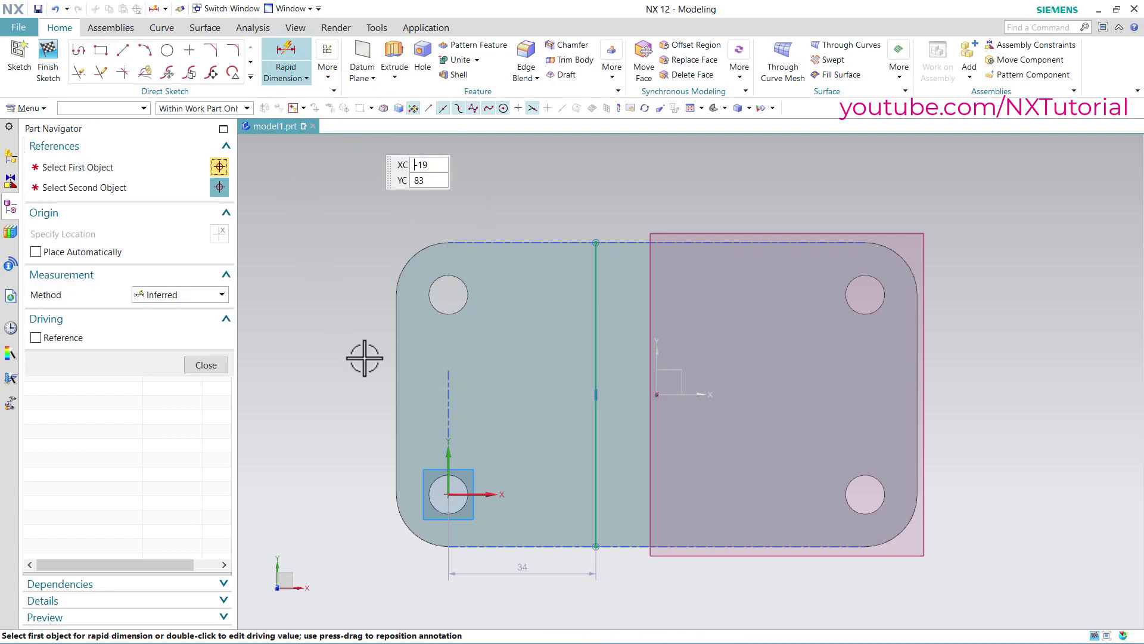
click(397, 372)
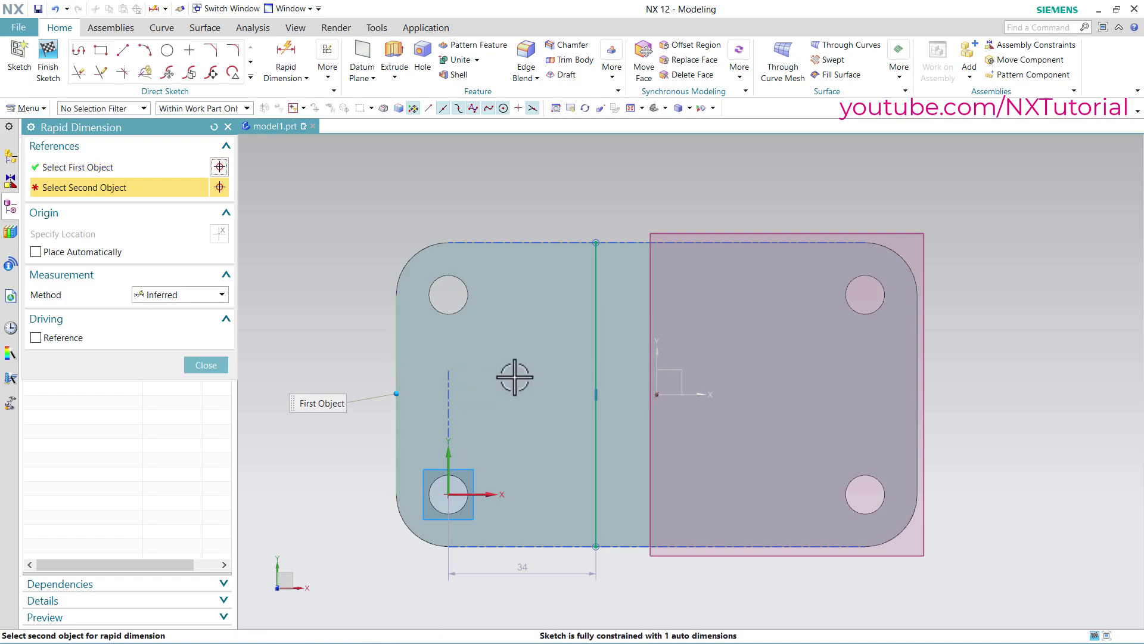
click(595, 375)
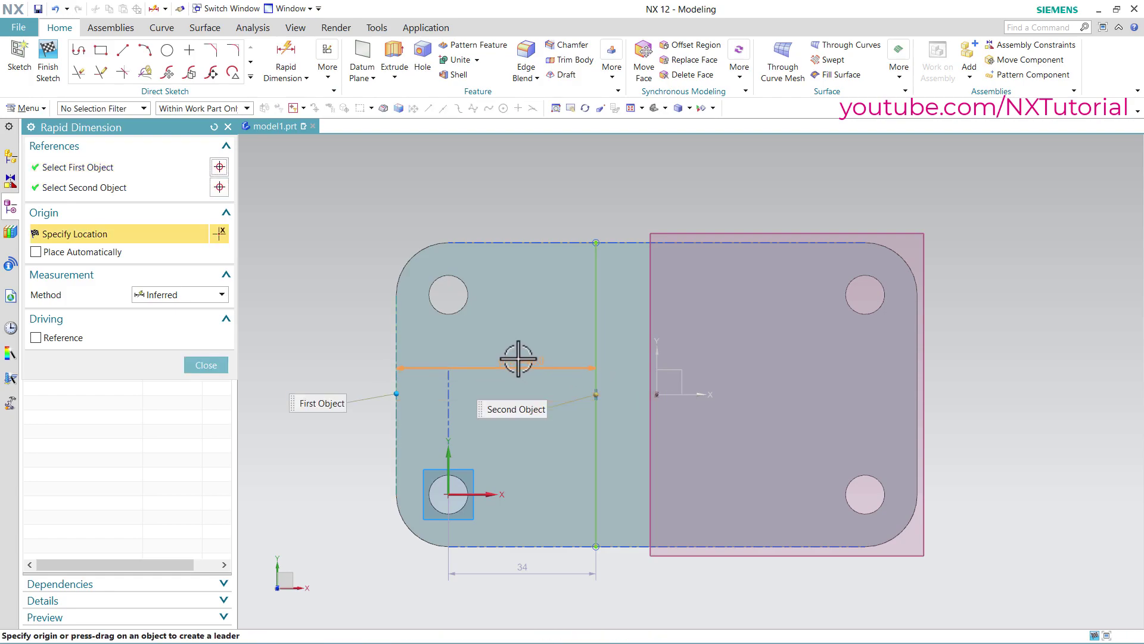
click(499, 341)
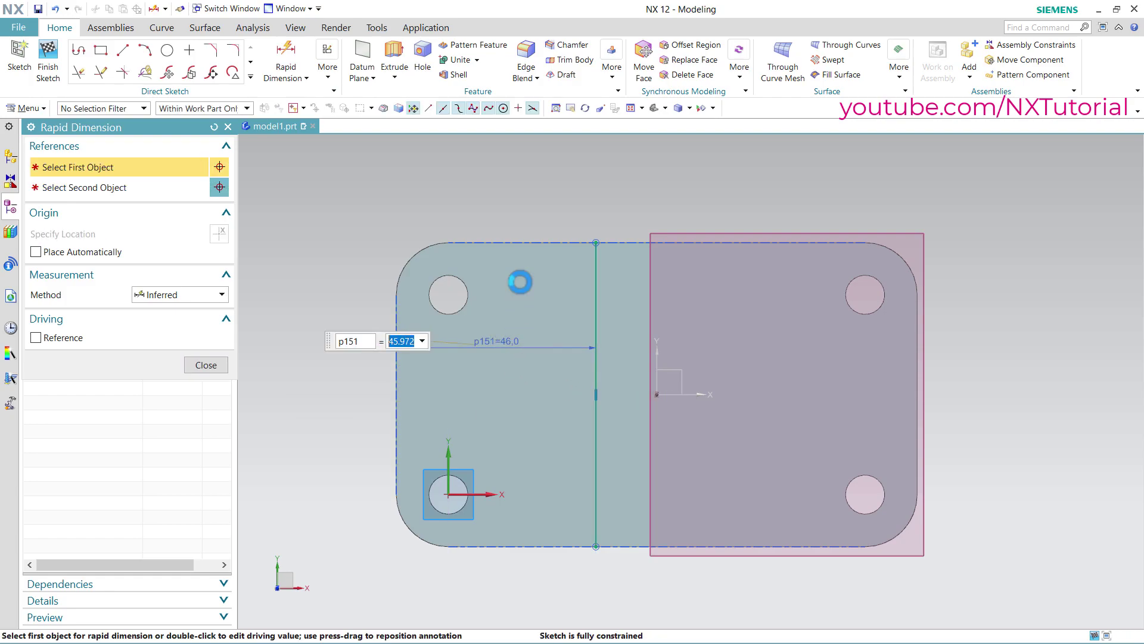
key(Return)
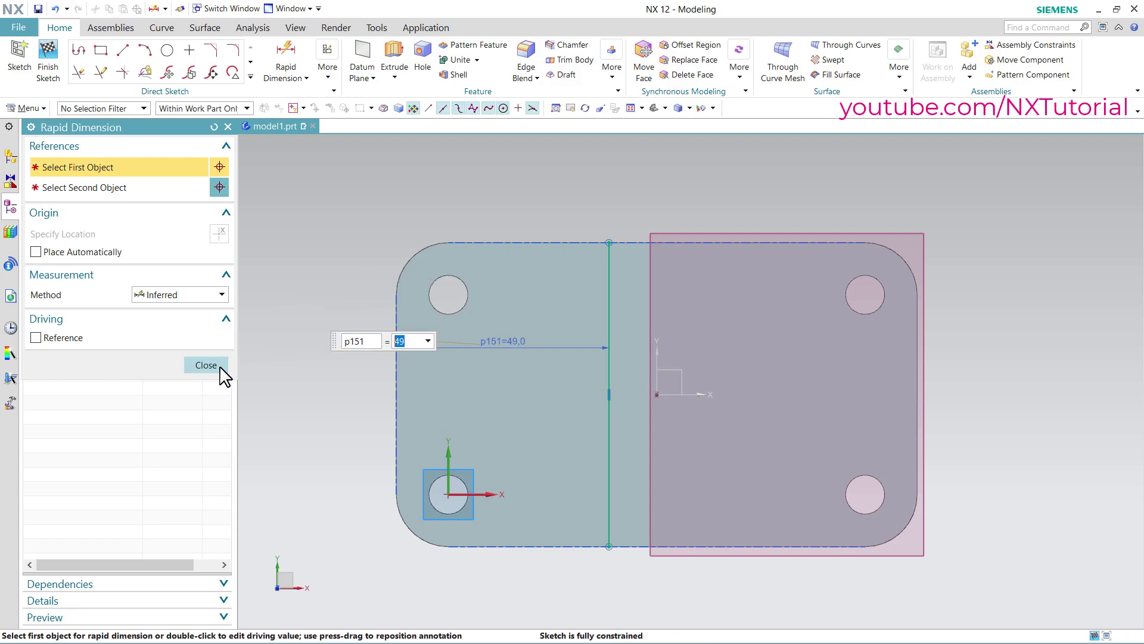
click(220, 367)
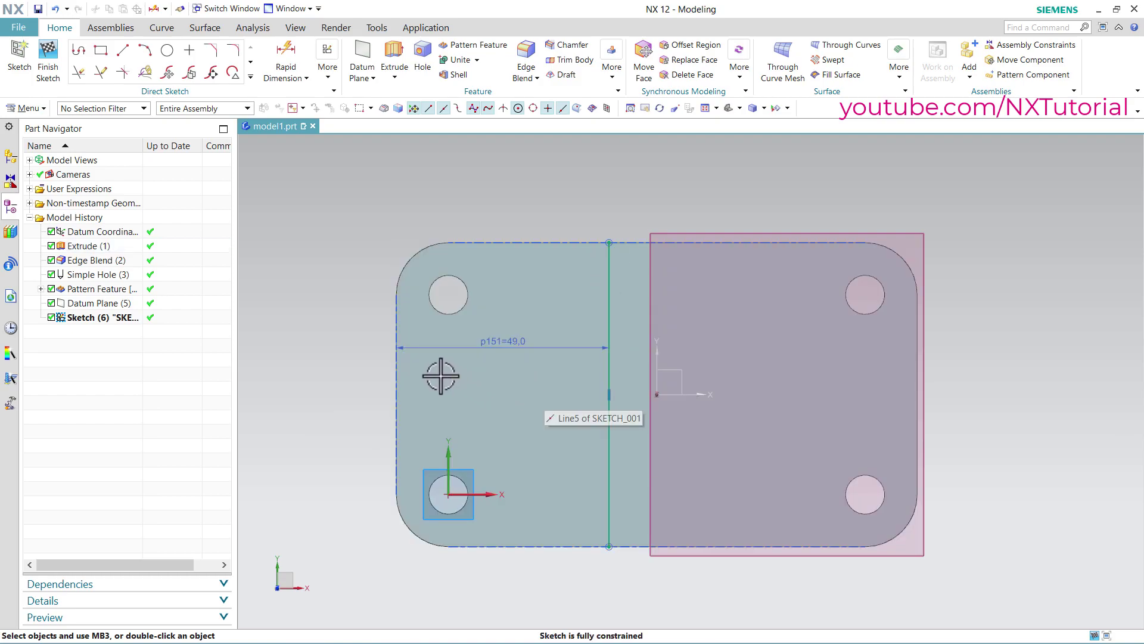
right_click(561, 190)
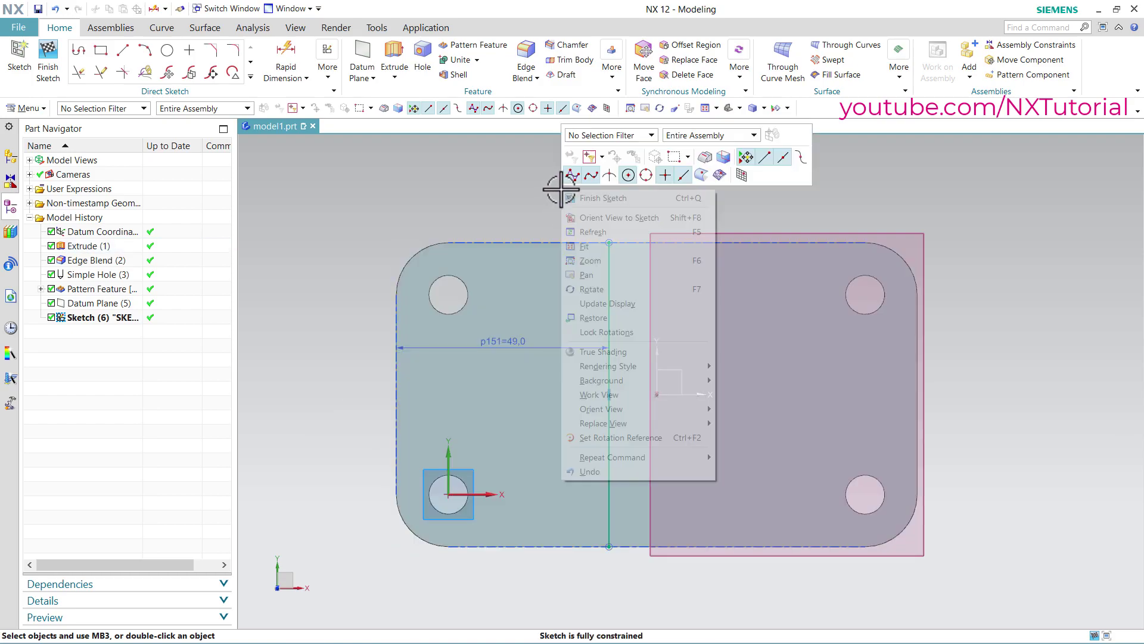
click(598, 198)
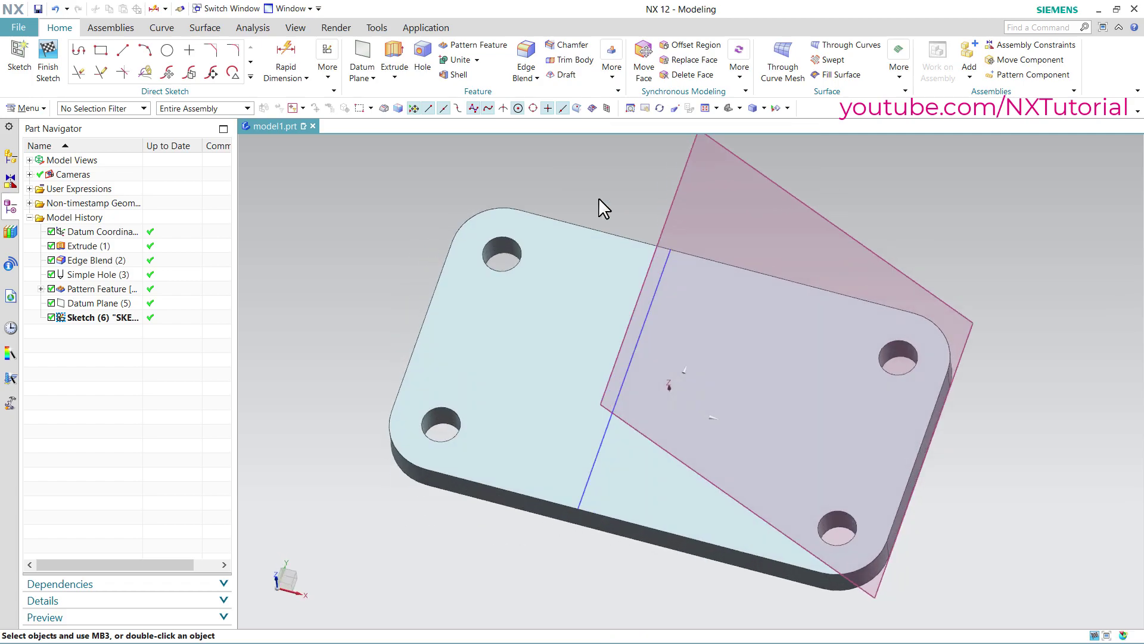
Start an Extrude and create its section sketch on the inclined 45° datum plane
middle_drag(1043, 420, 840, 393)
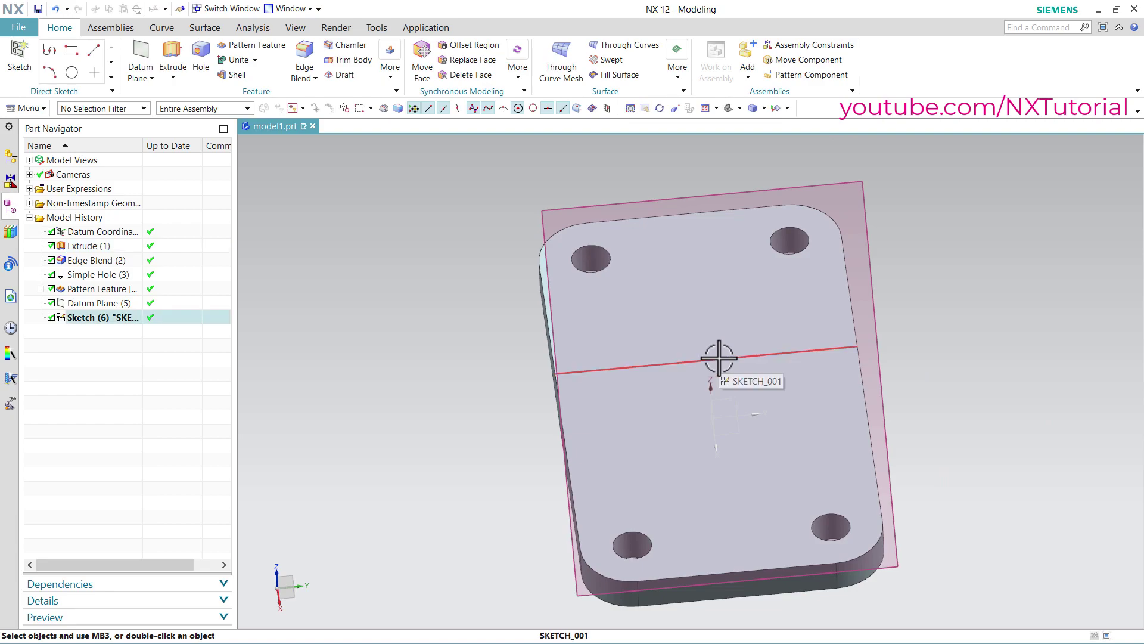
middle_drag(720, 358, 435, 472)
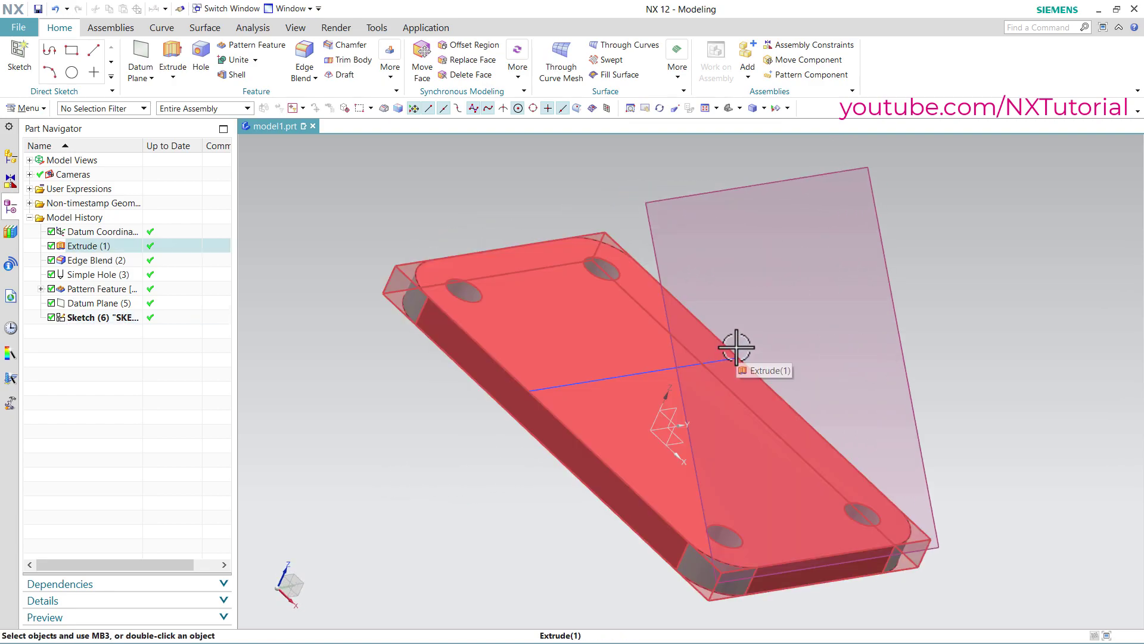
click(171, 53)
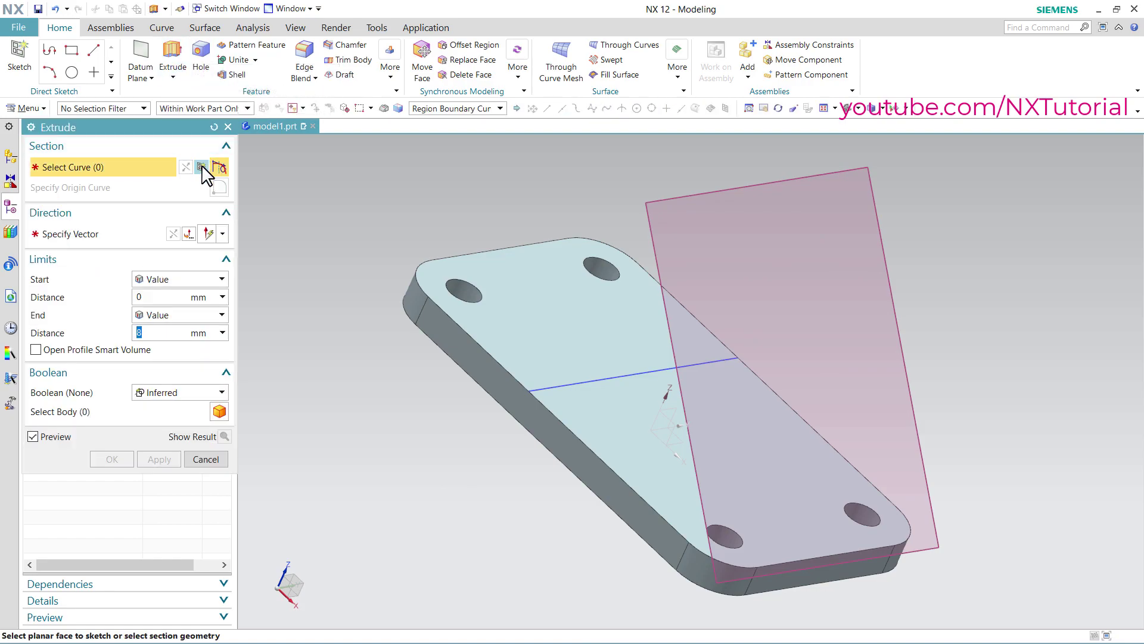
click(201, 168)
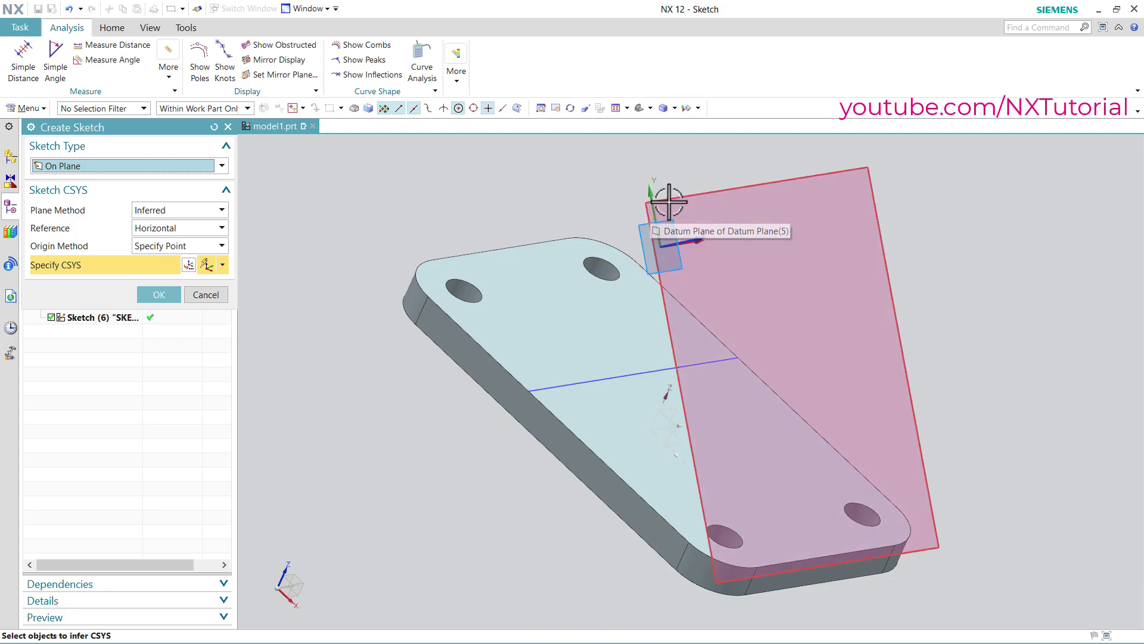
click(668, 200)
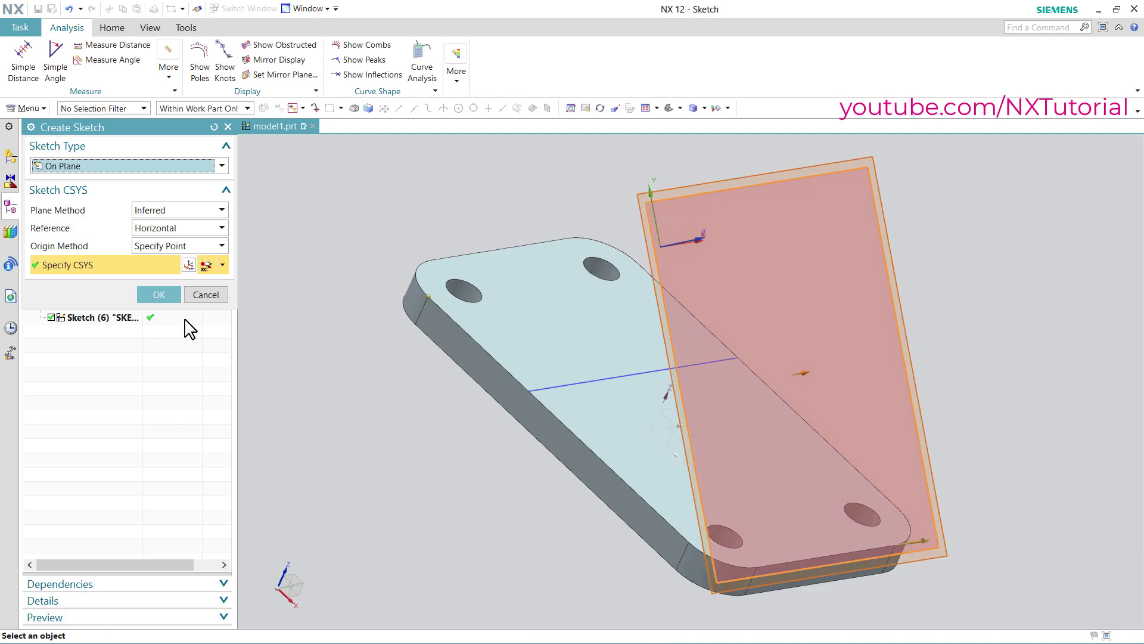
click(167, 299)
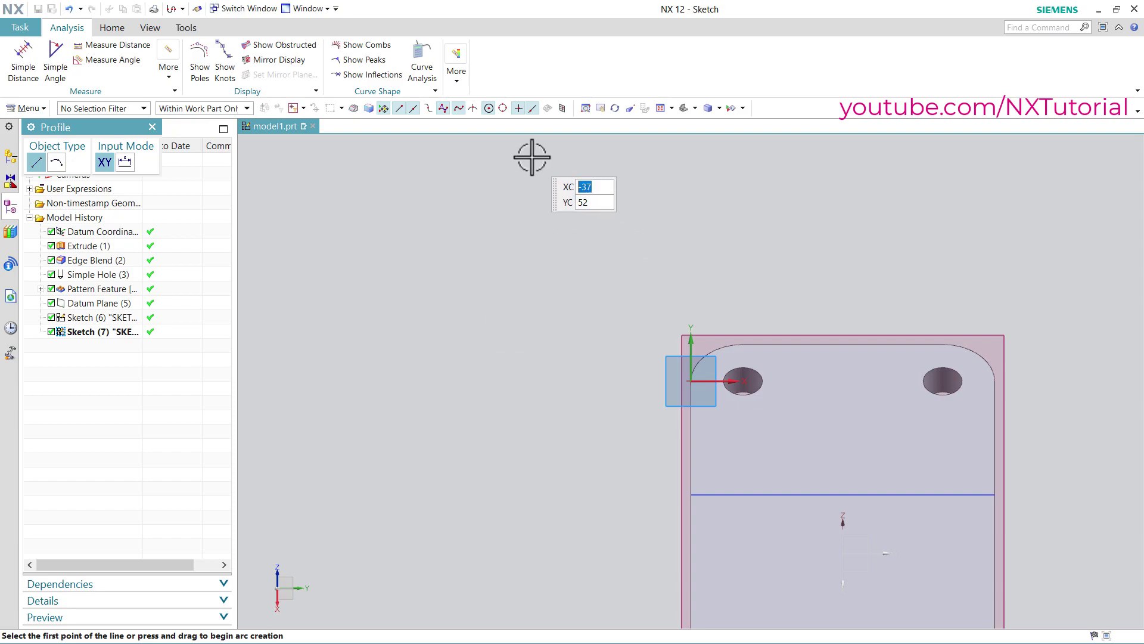
click(666, 109)
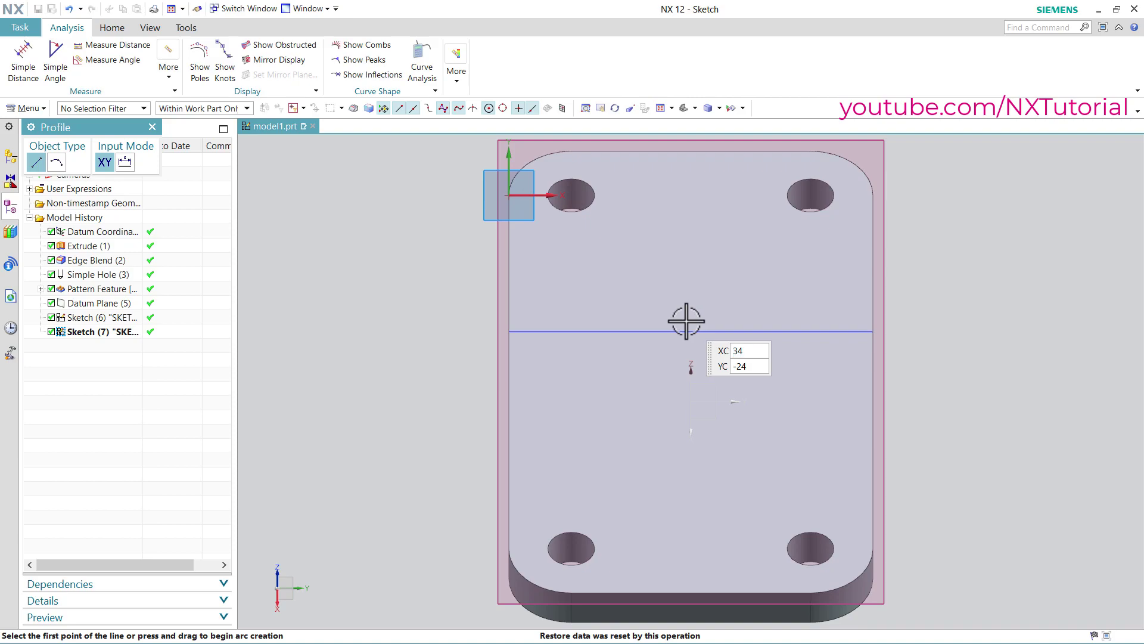
Check the tube diameters in the reference drawing and sketch a 35 mm circle centered on the midpoint of the line across the plate
key(alt+Tab)
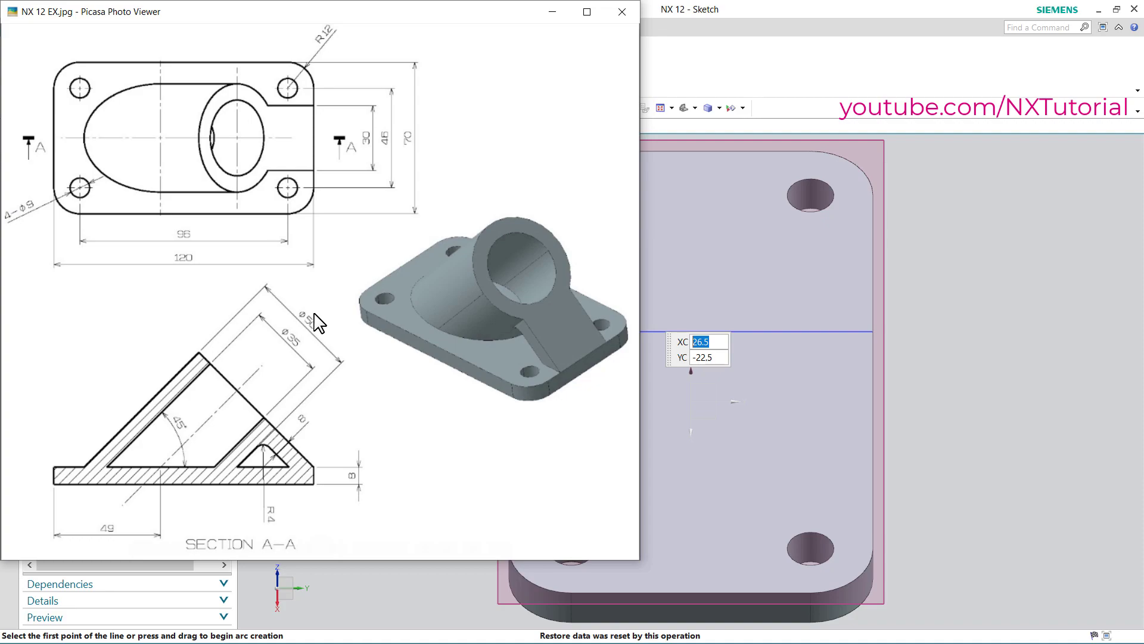
key(alt+Tab)
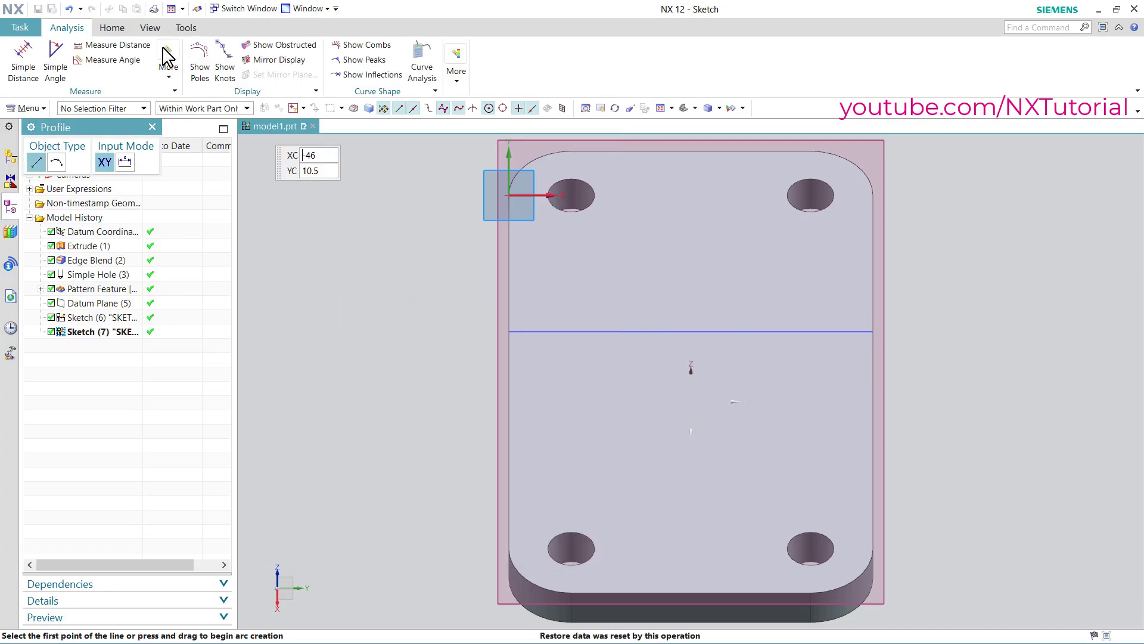
click(117, 33)
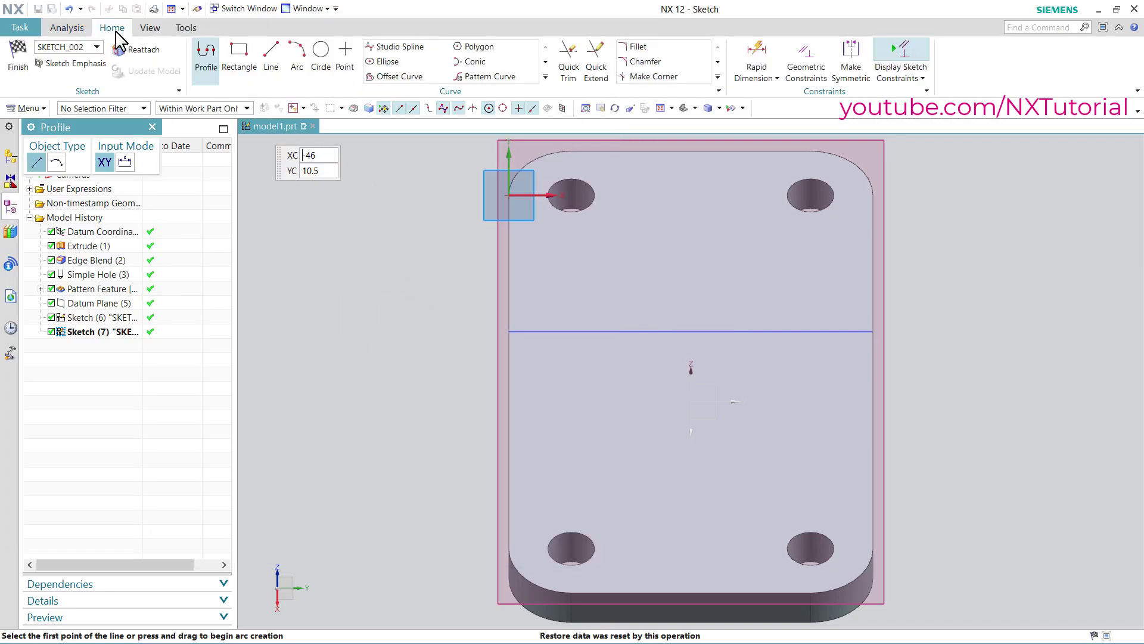
click(321, 55)
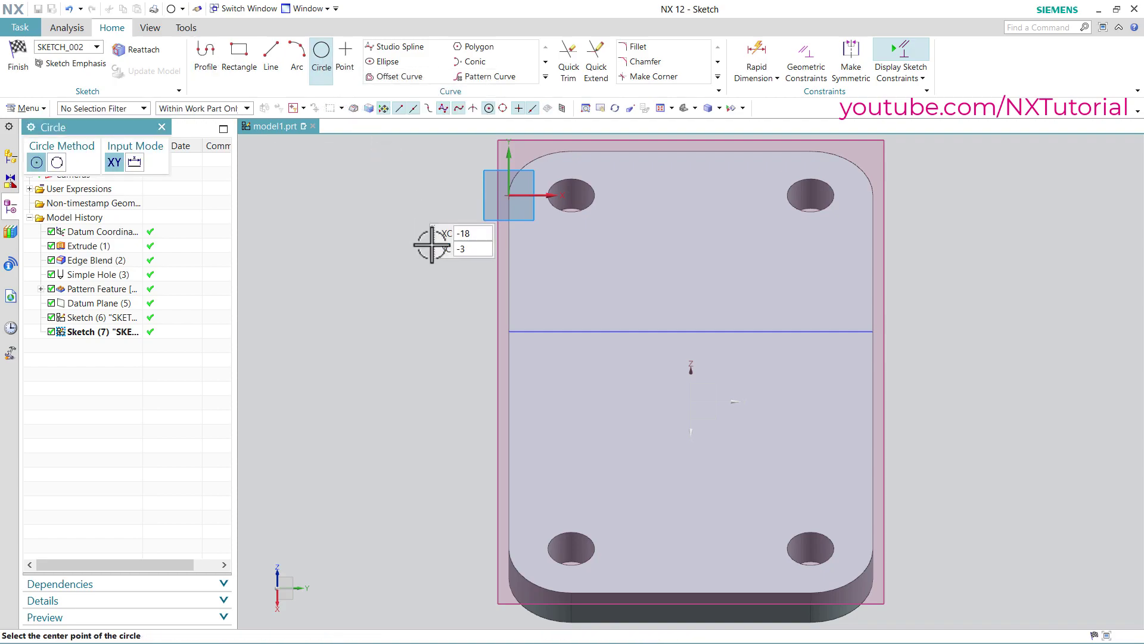
click(690, 332)
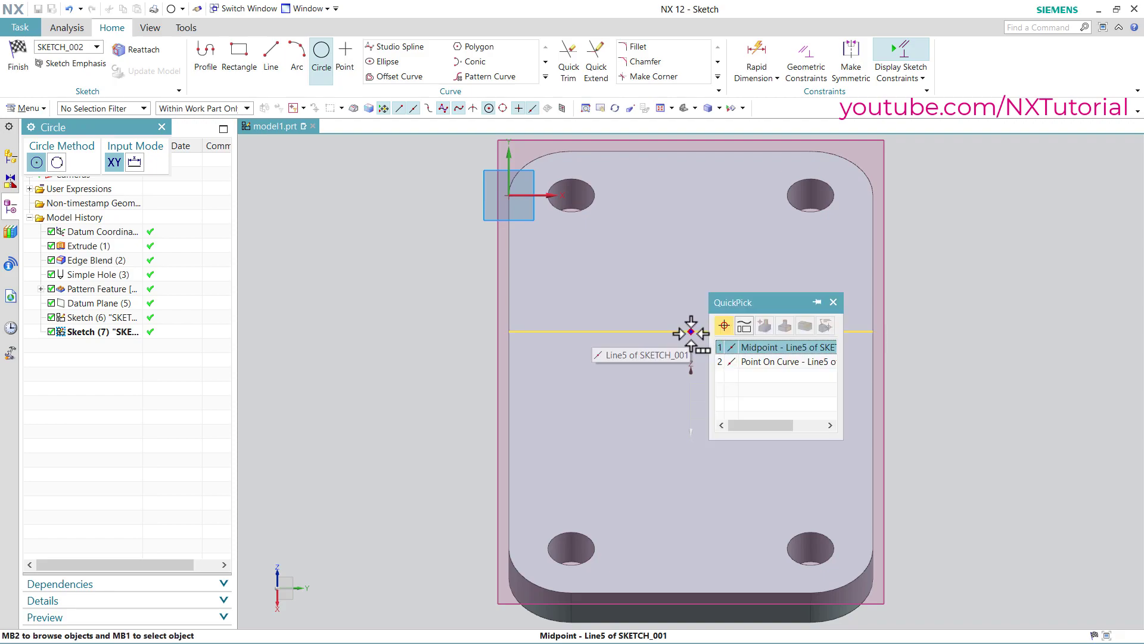
click(769, 351)
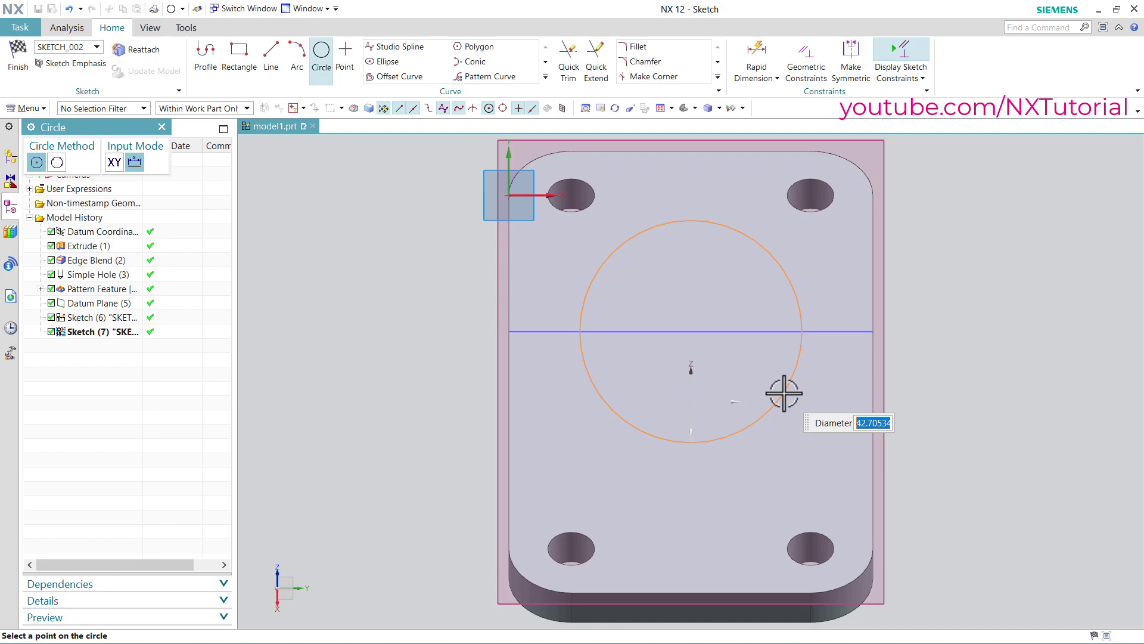
key(Return)
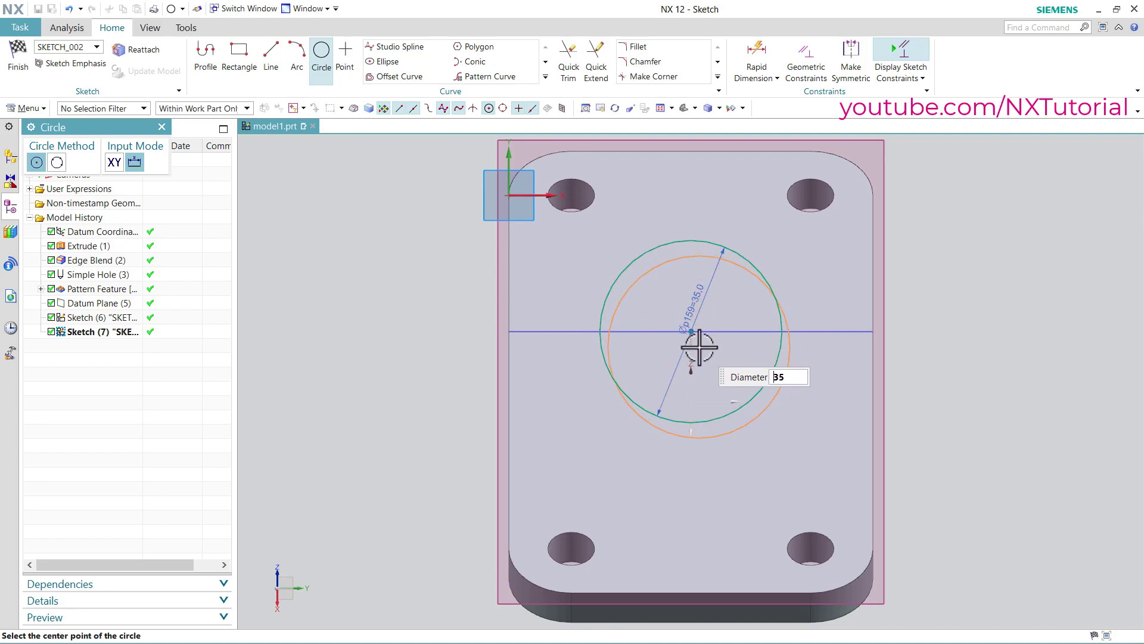
Add a concentric 50 mm circle at the arc center of the 35 mm circle
key(Tab)
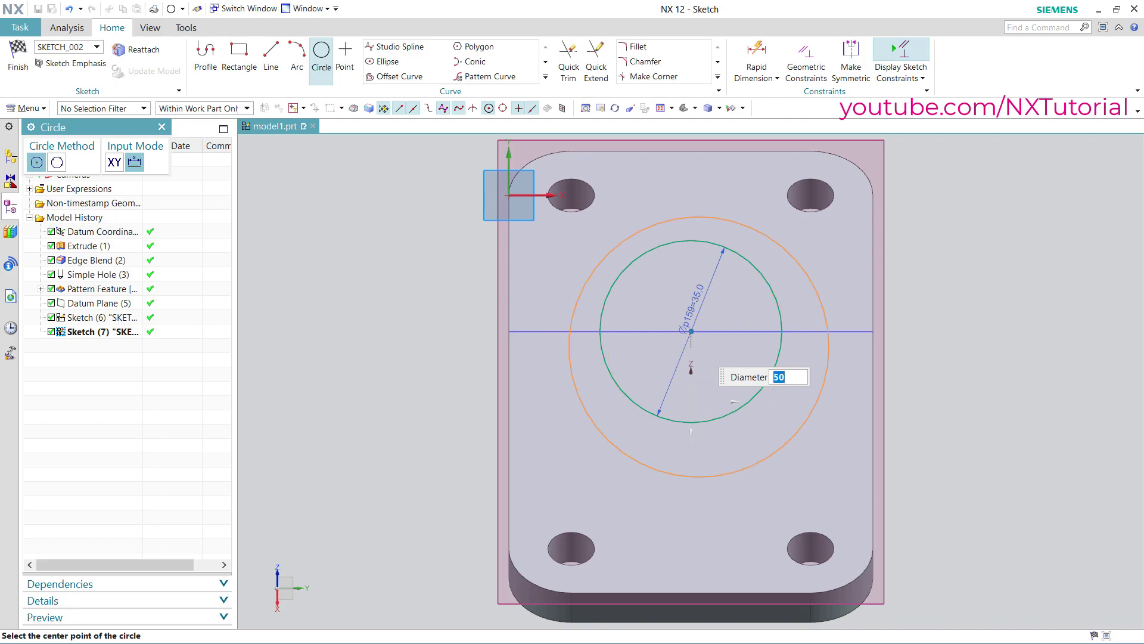
click(690, 331)
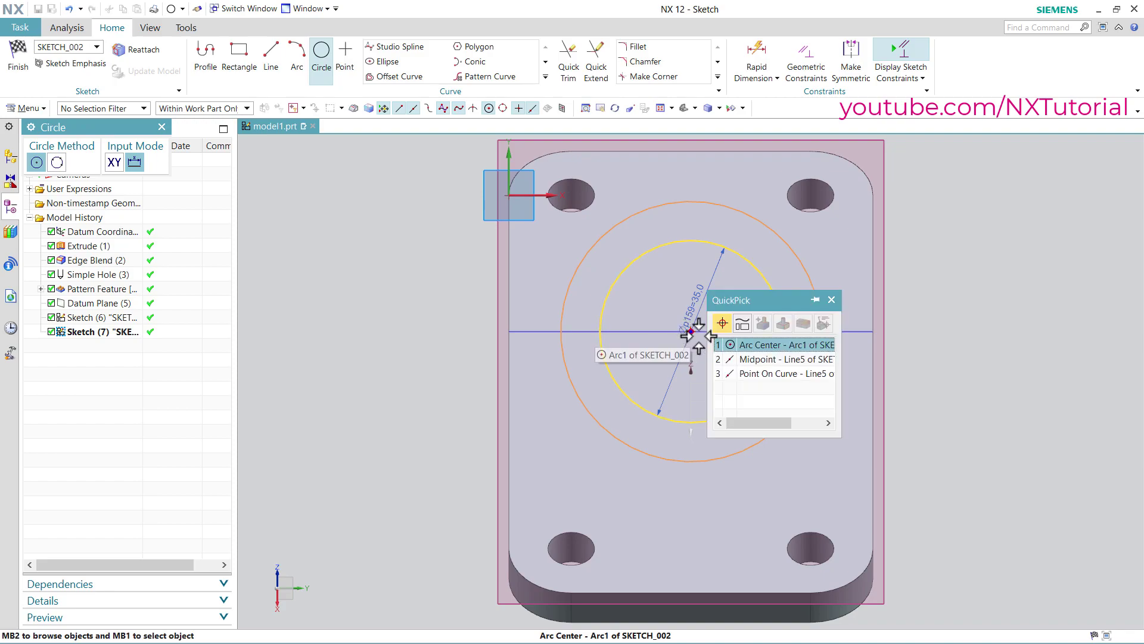
click(762, 345)
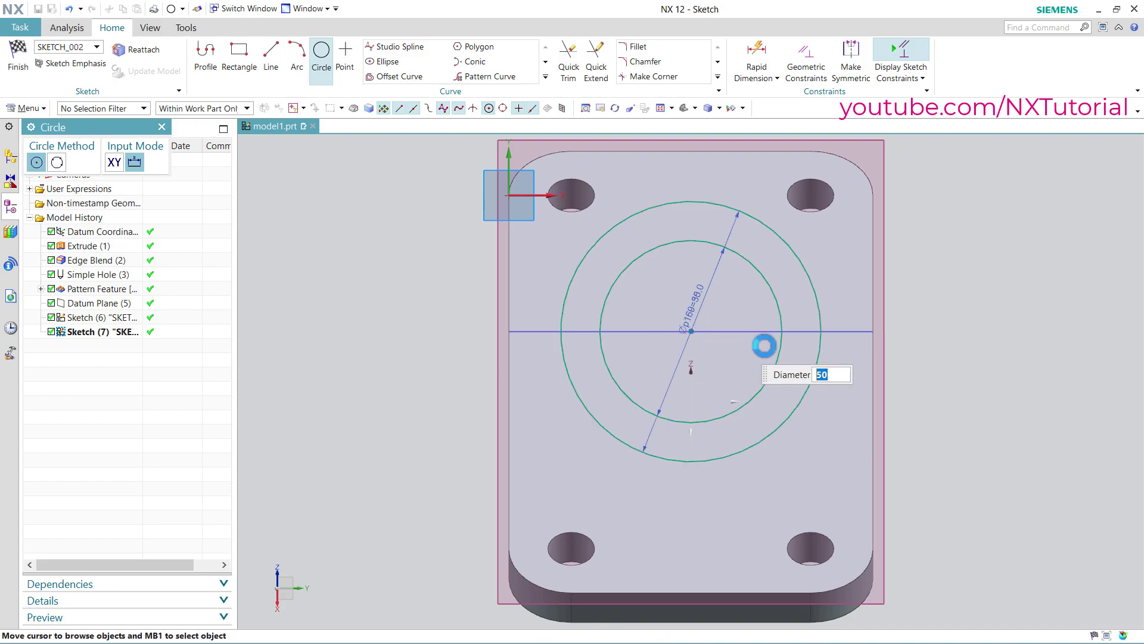
Finish the sketch and extrude the two-circle section in the reversed direction with the end limit Until Next
right_click(952, 304)
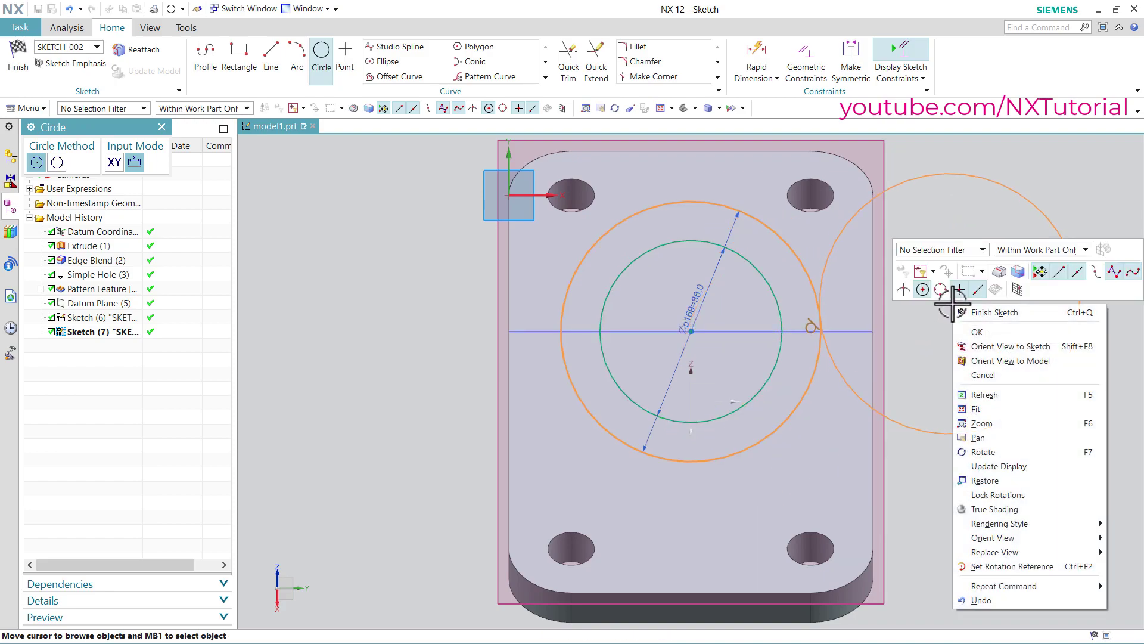
click(983, 314)
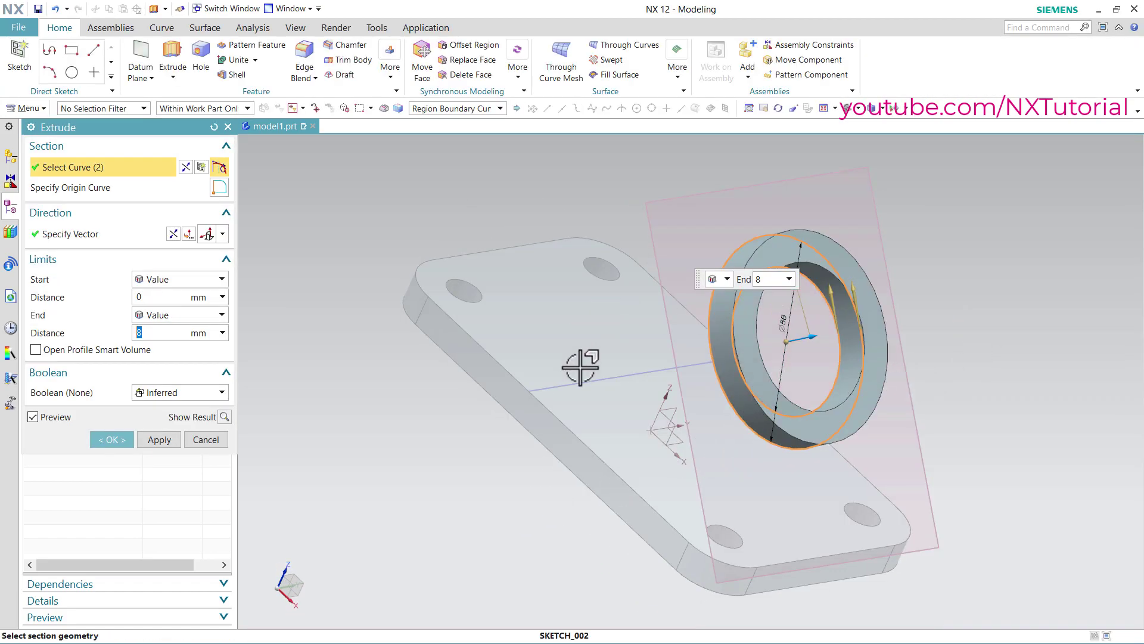
middle_drag(501, 480, 509, 503)
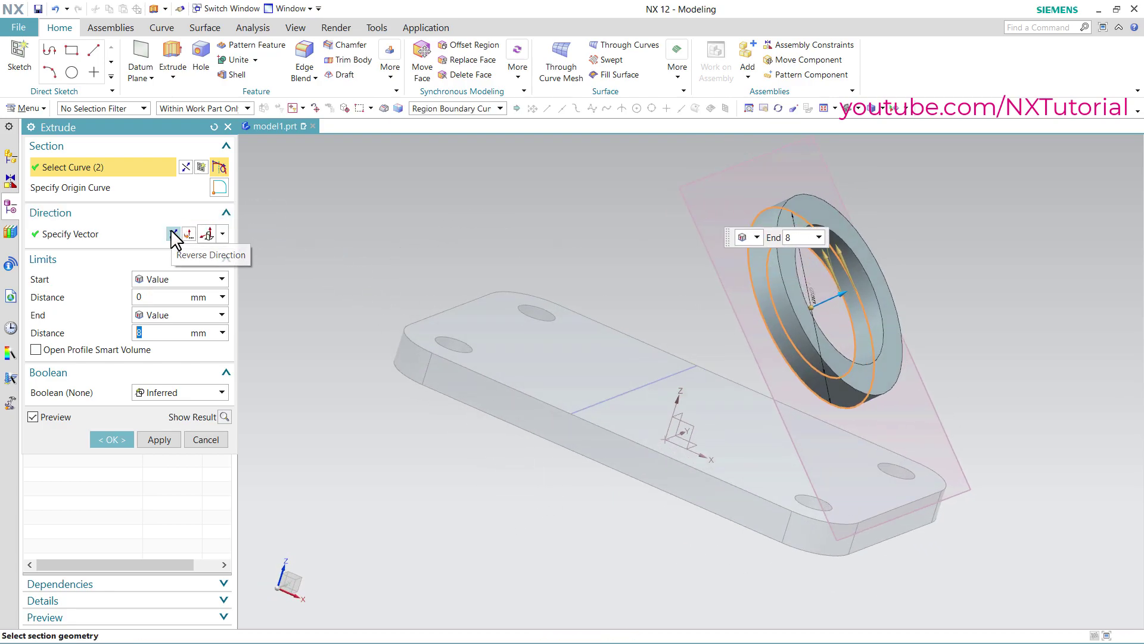
click(173, 234)
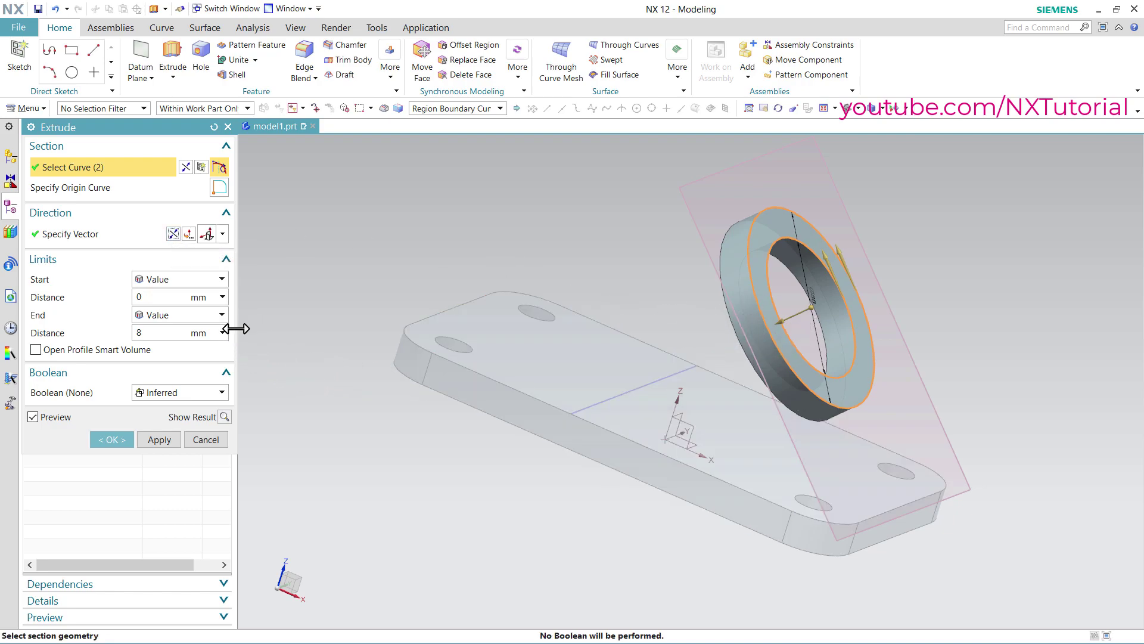
click(223, 316)
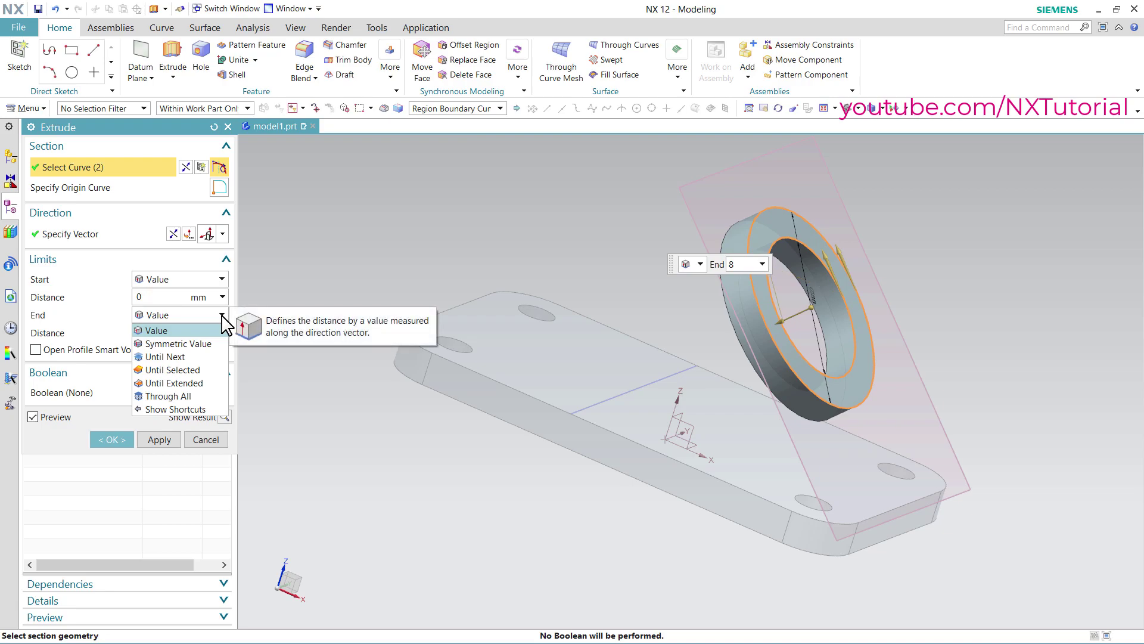
click(177, 359)
middle_drag(522, 494, 544, 486)
click(111, 421)
mouse_move(601, 527)
middle_down()
mouse_move(705, 534)
mouse_move(659, 544)
middle_up()
Check the support in the reference drawing and start an Extrude with a section sketch on the inclined datum plane
key(alt+Tab)
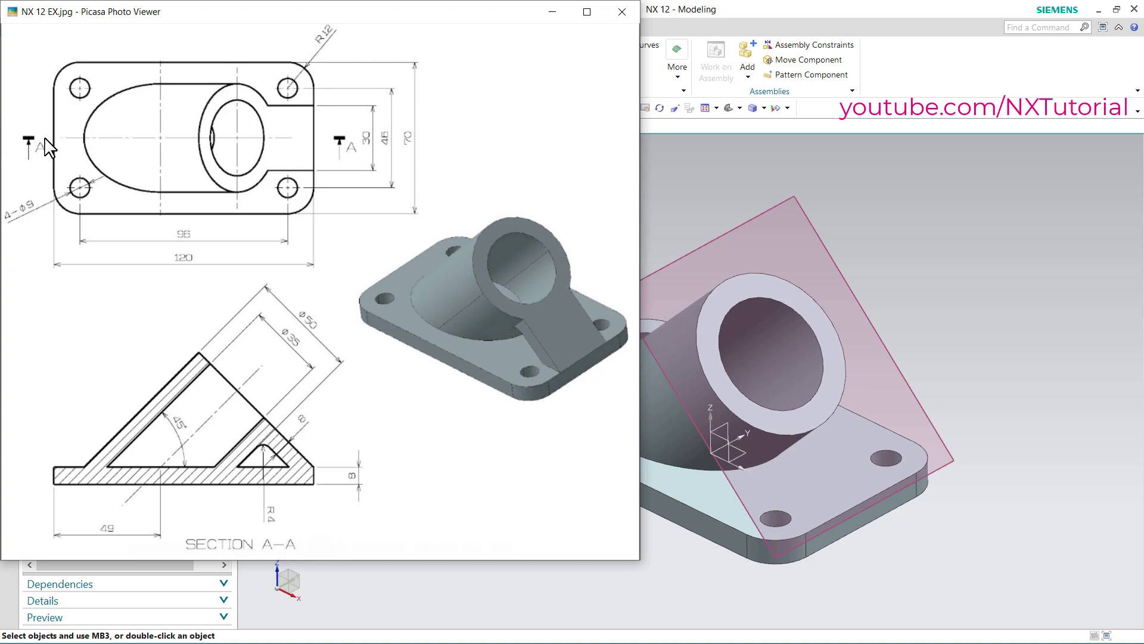
click(918, 263)
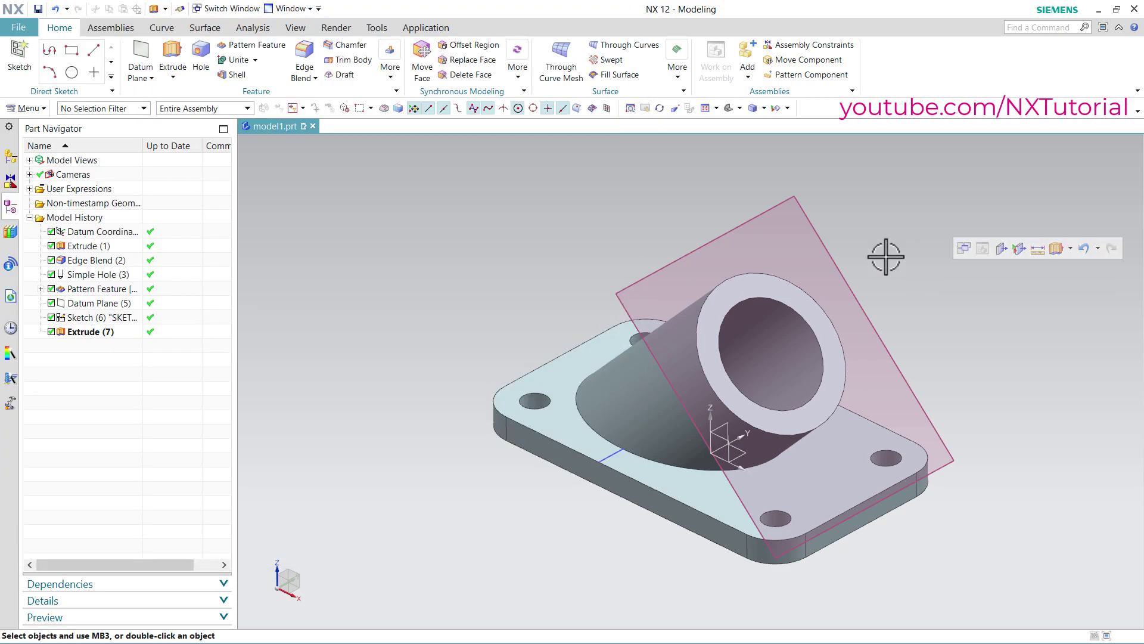
click(172, 50)
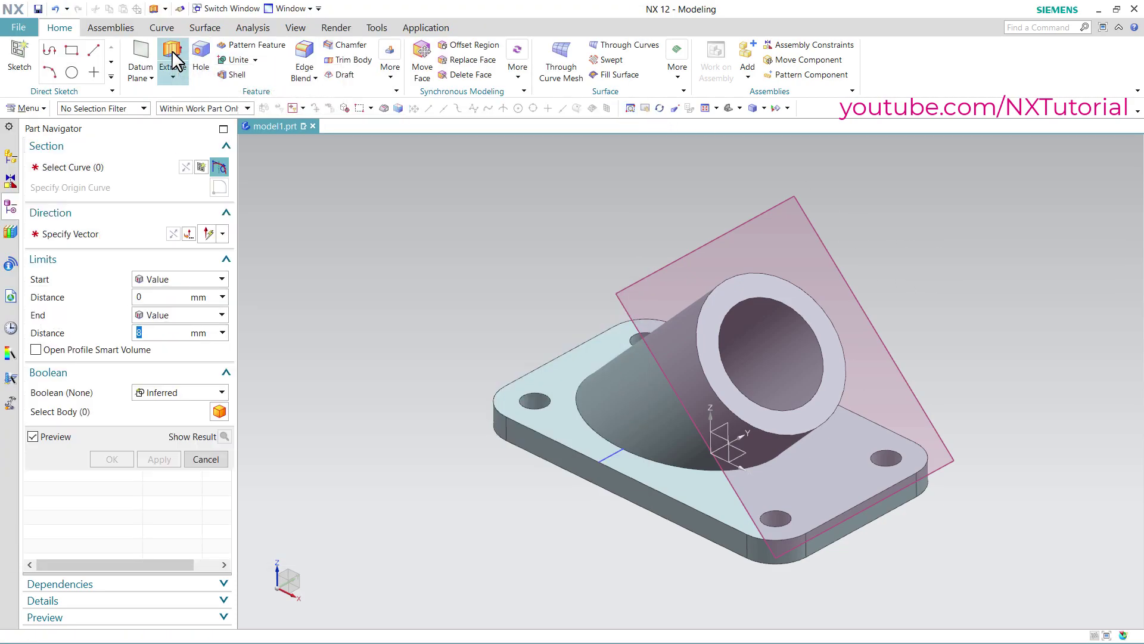
click(201, 168)
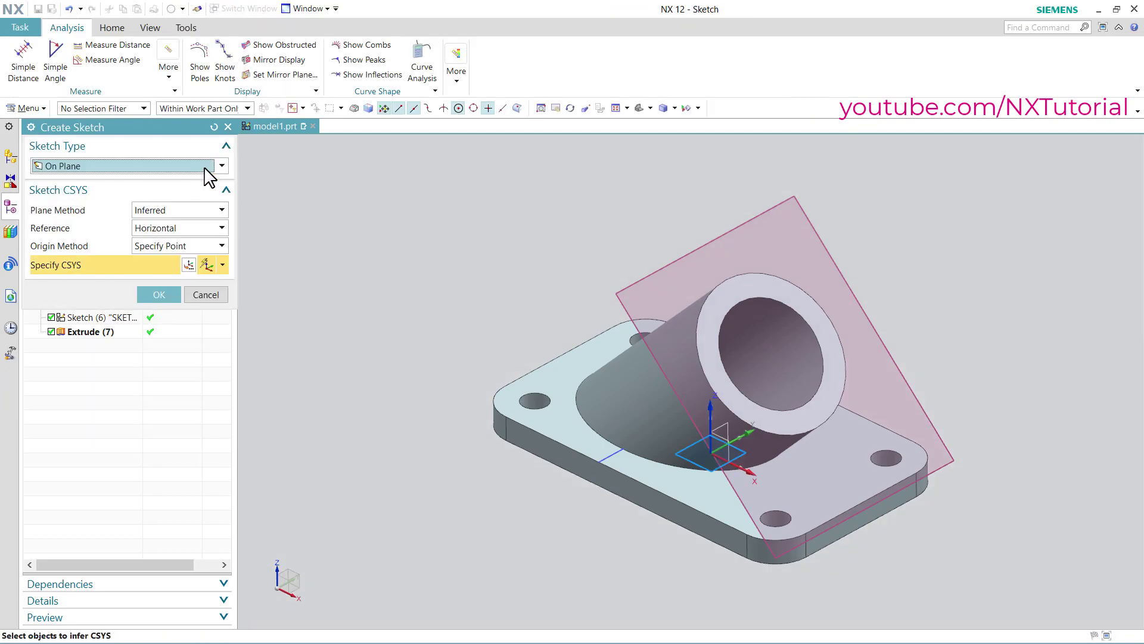
click(646, 276)
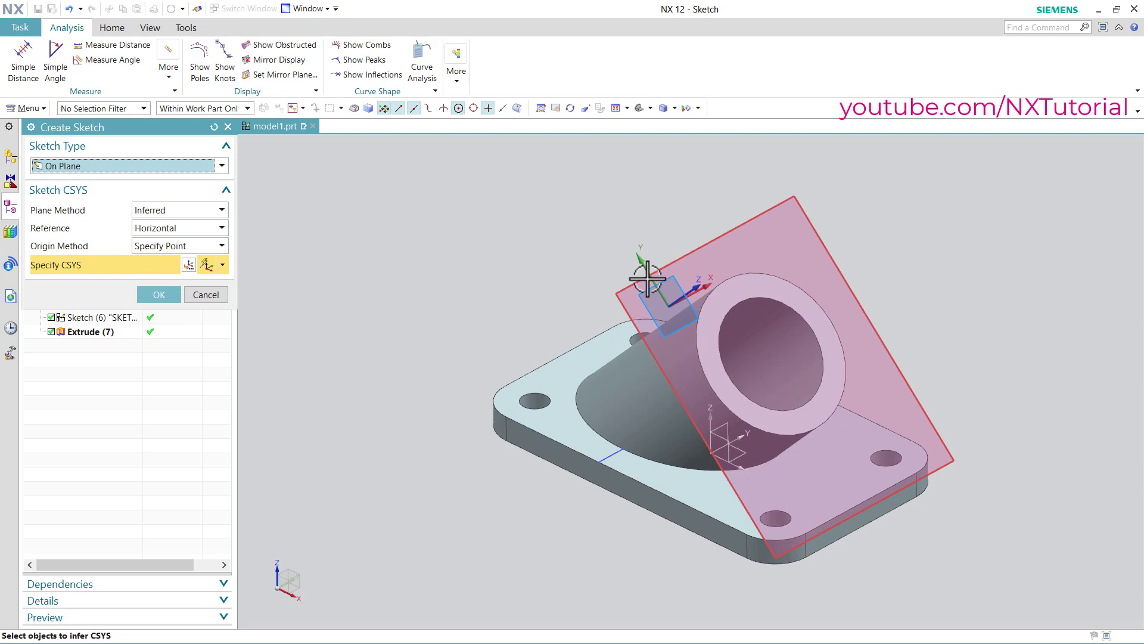
click(647, 285)
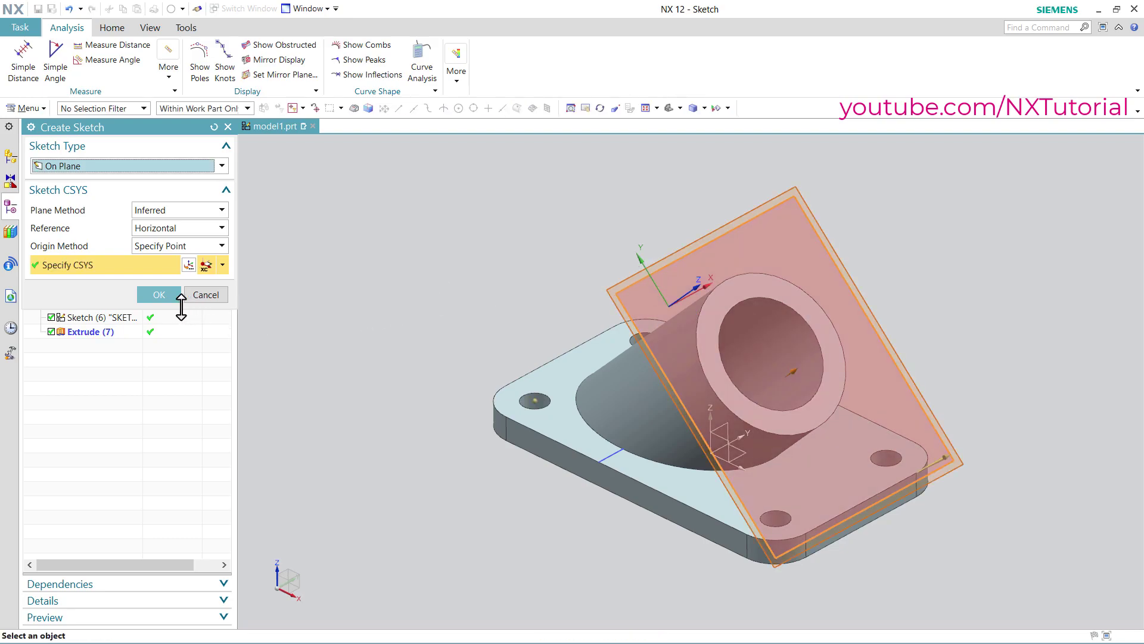
click(158, 294)
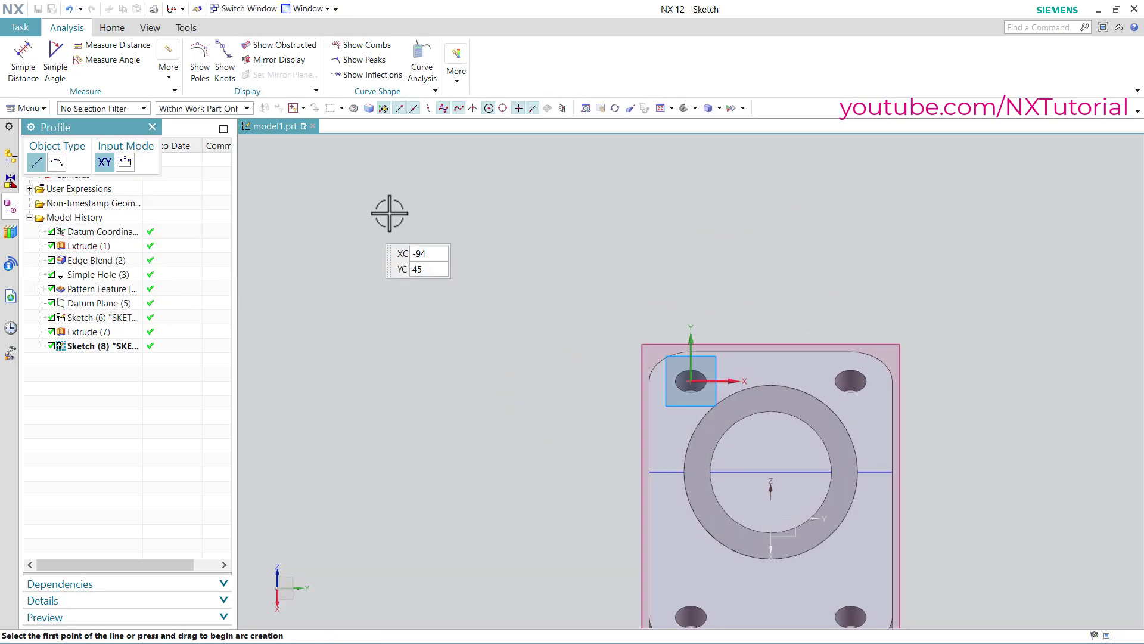
Sketch a two-corner rectangle about 33 mm wide and 27 mm high from the tube ring down to the plate's short edge
click(662, 108)
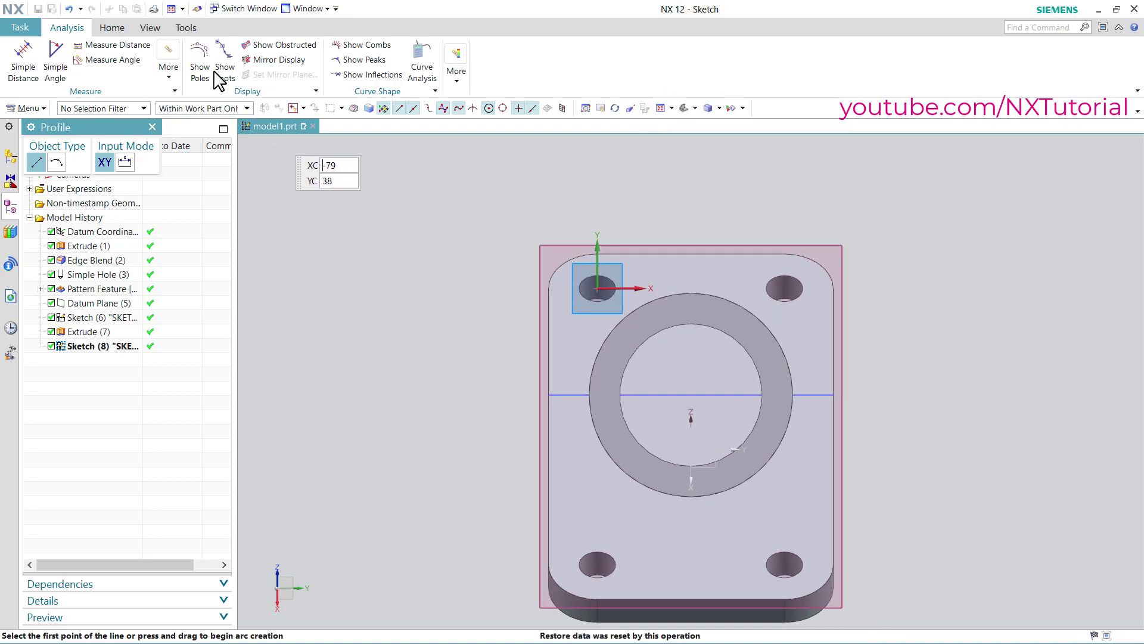
click(112, 28)
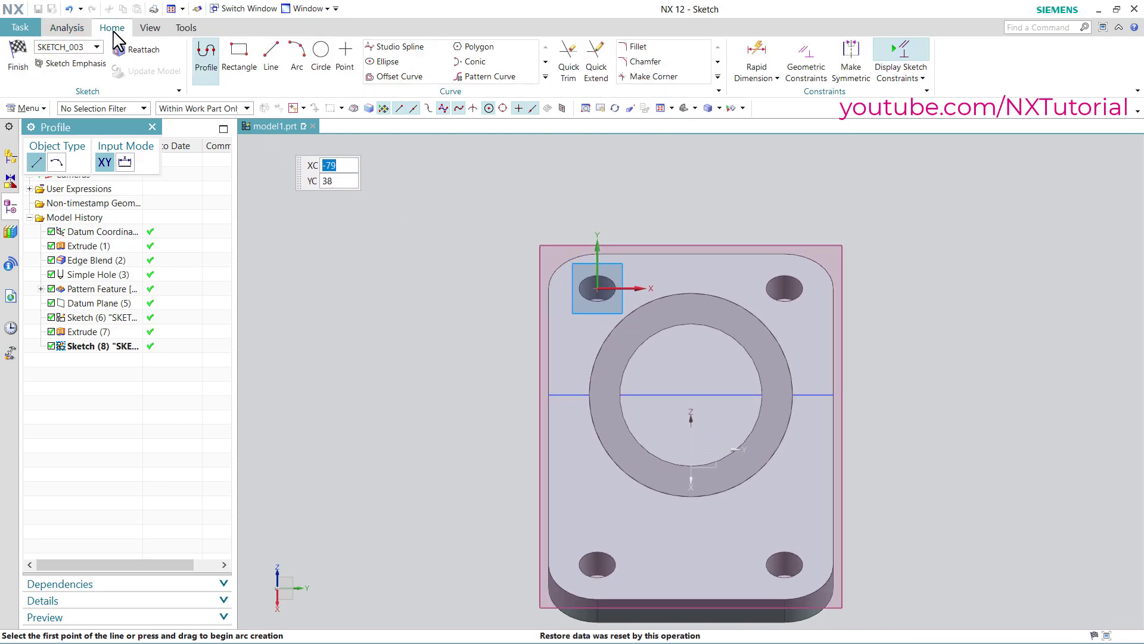
click(239, 55)
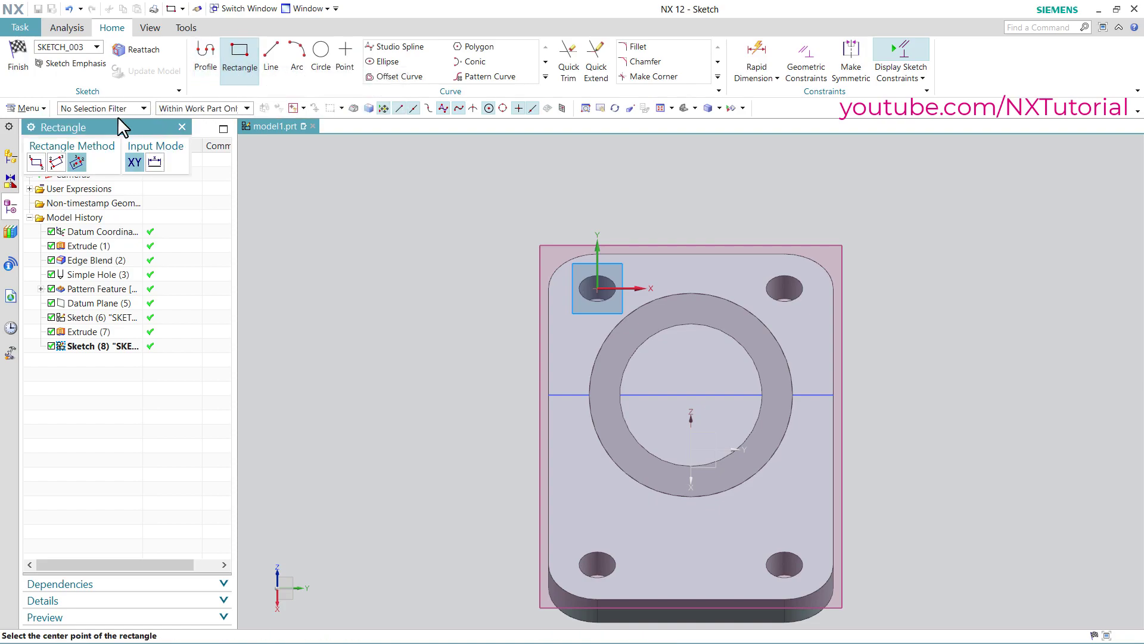
click(37, 161)
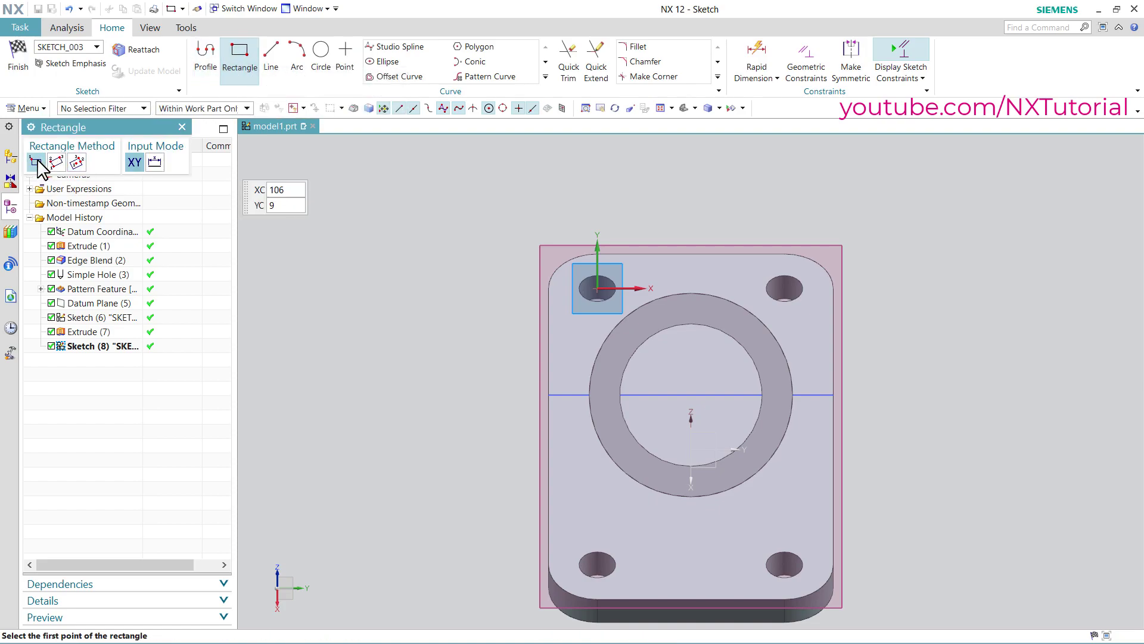
click(622, 487)
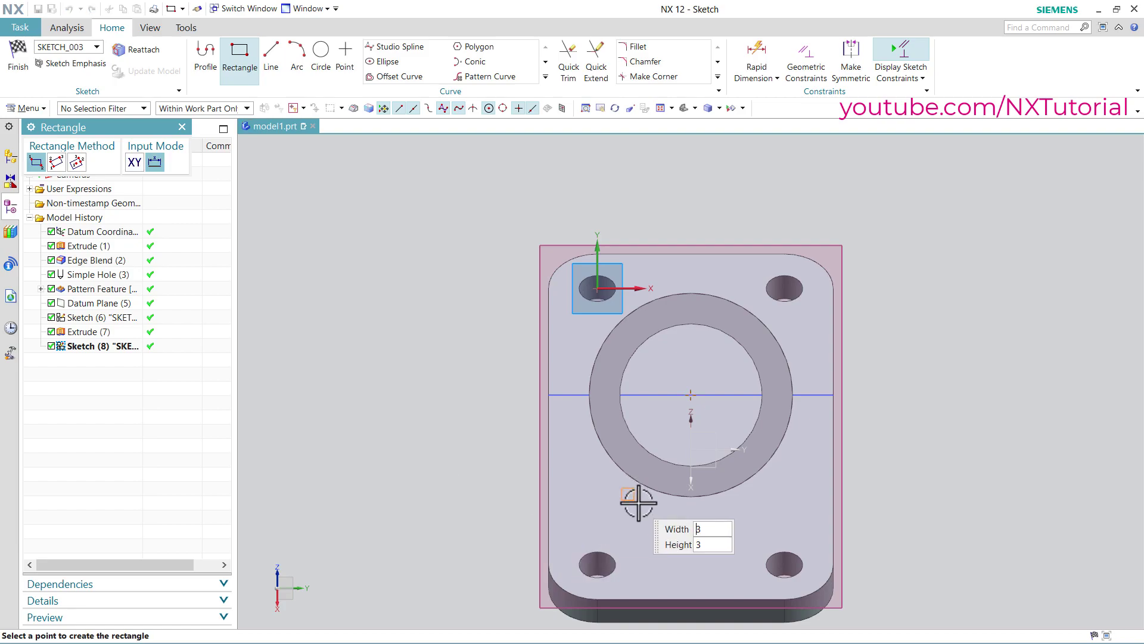
click(756, 599)
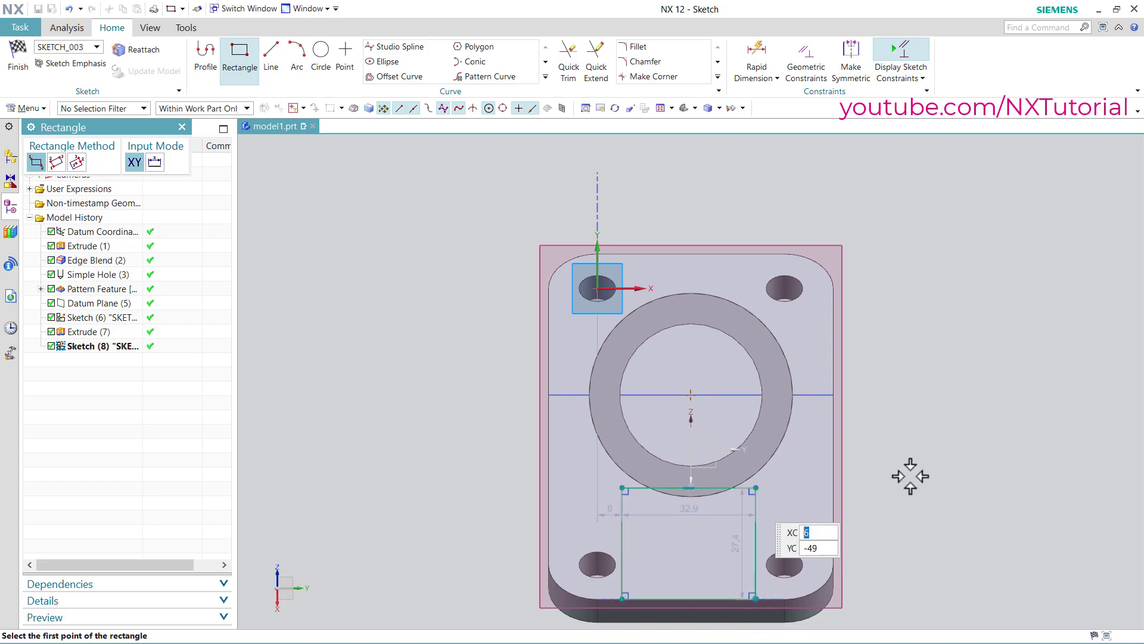
key(Escape)
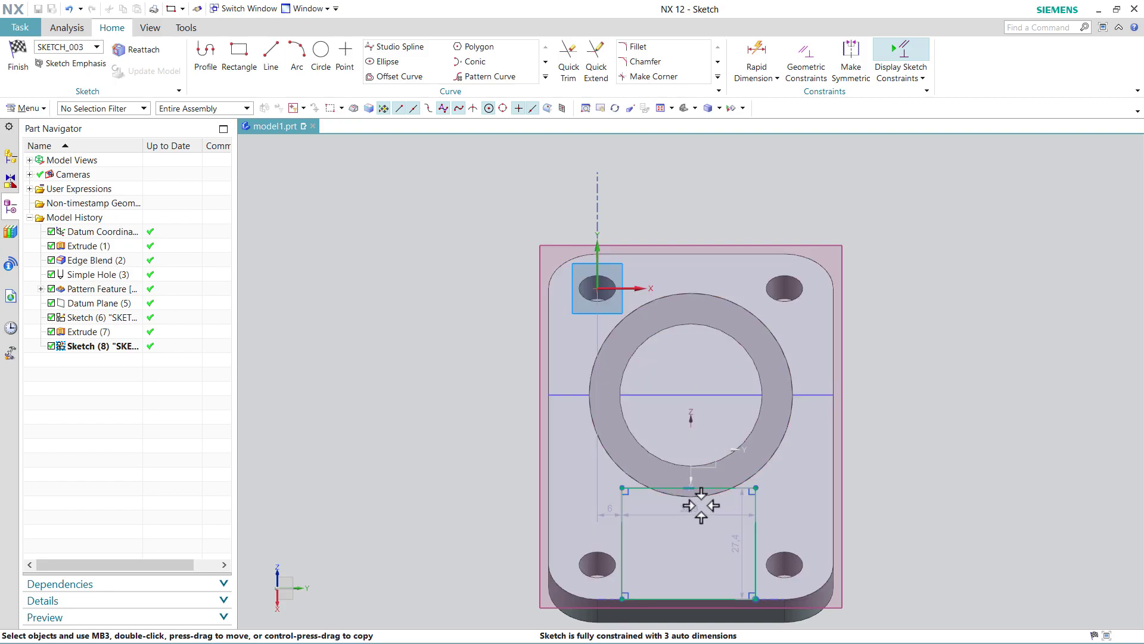
Set the rectangle's width to 30 mm
double_click(686, 510)
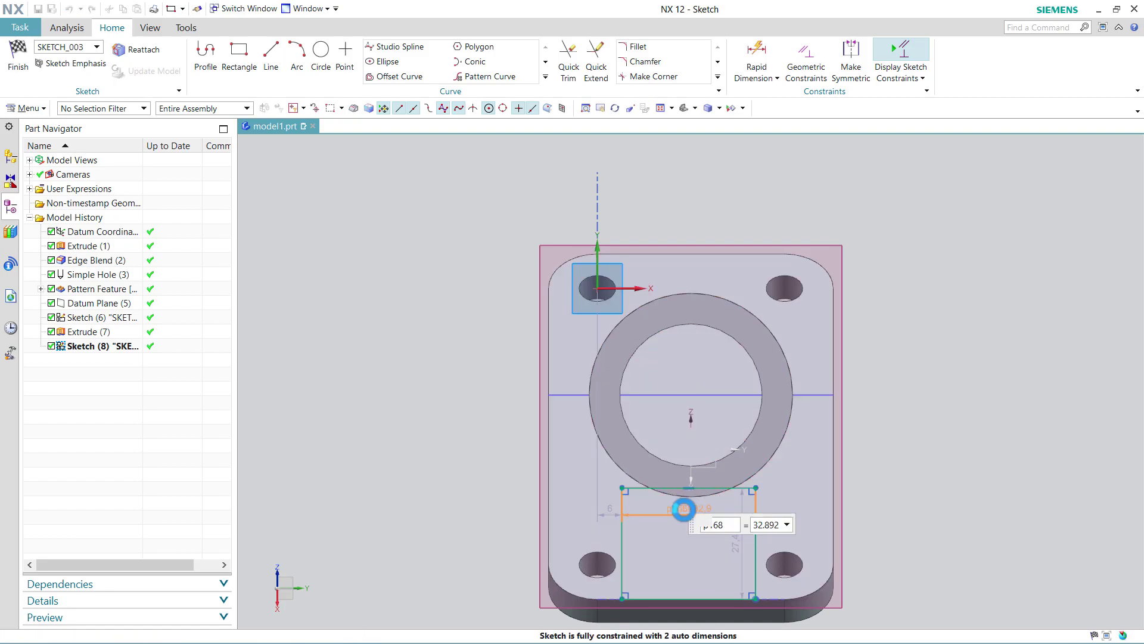
text(30)
key(Return)
middle_click(886, 462)
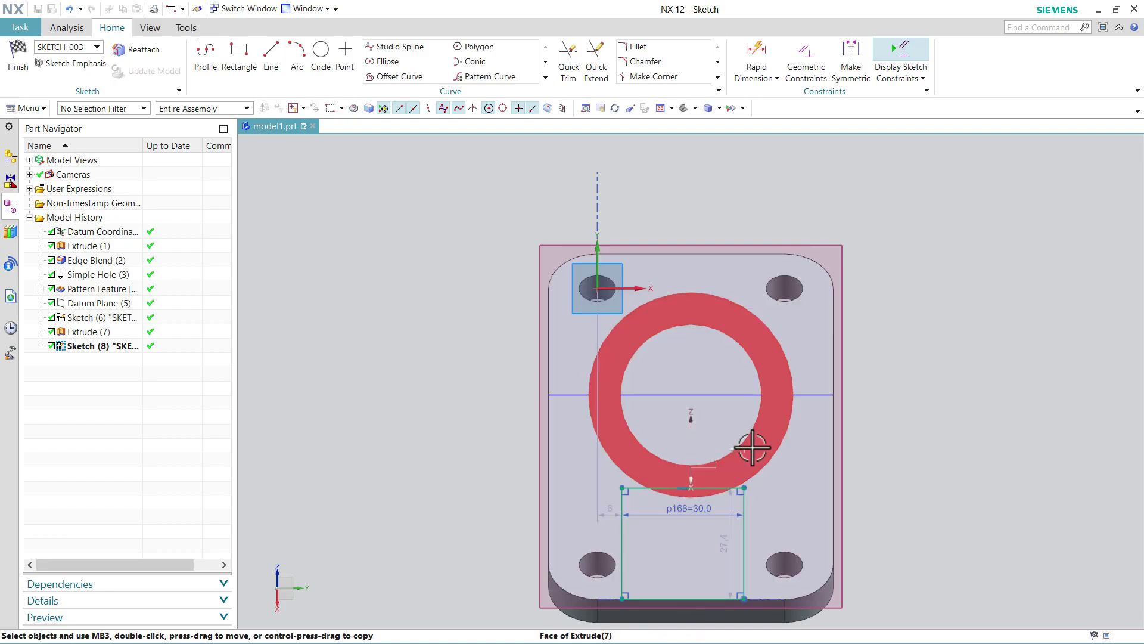
Make the rectangle's two long sides symmetric about the datum coordinate system's central axis
click(854, 70)
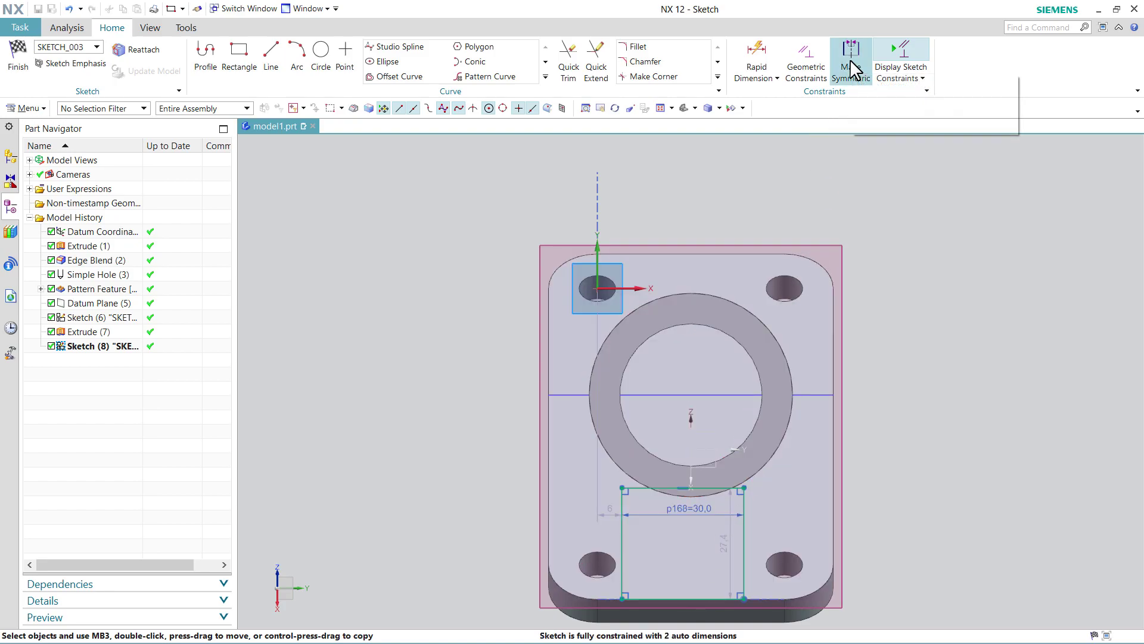
click(622, 532)
click(744, 507)
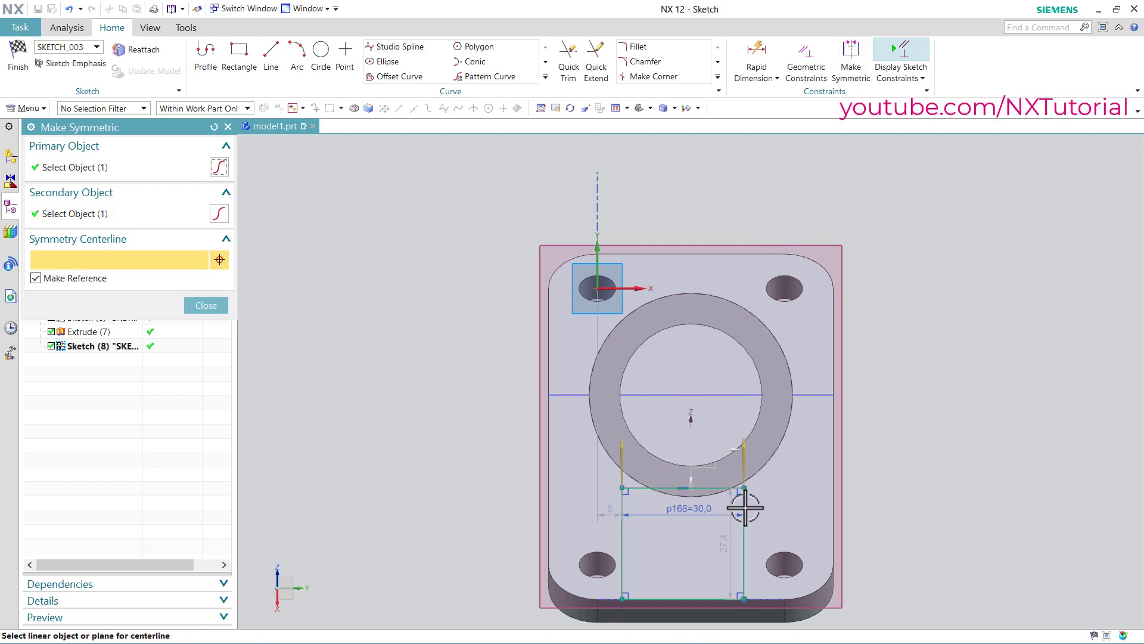
click(690, 423)
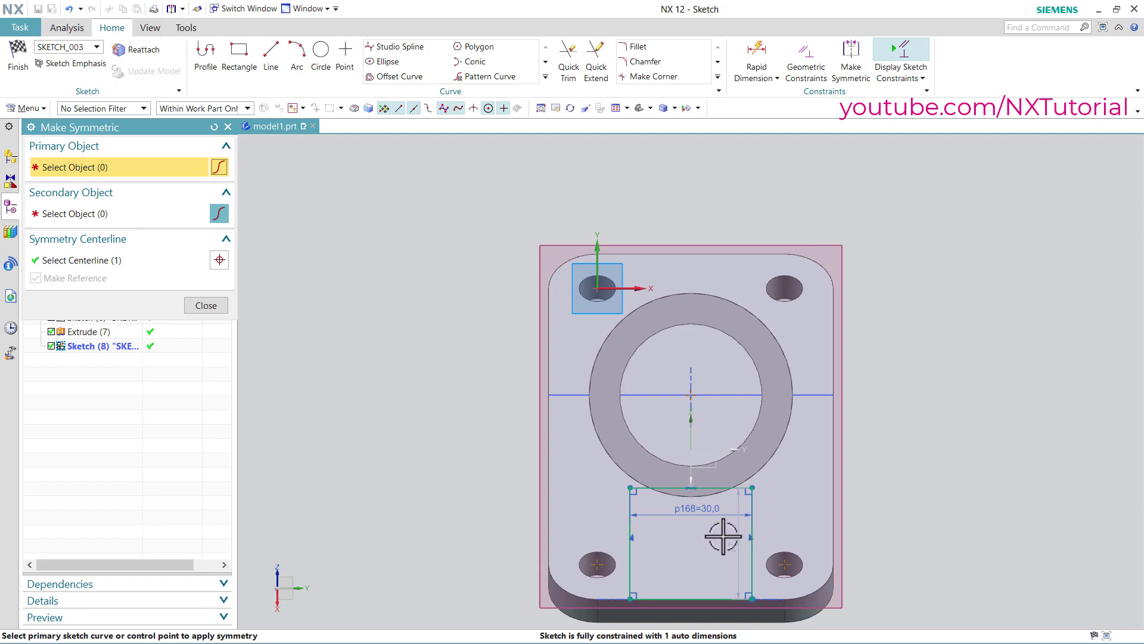
click(205, 305)
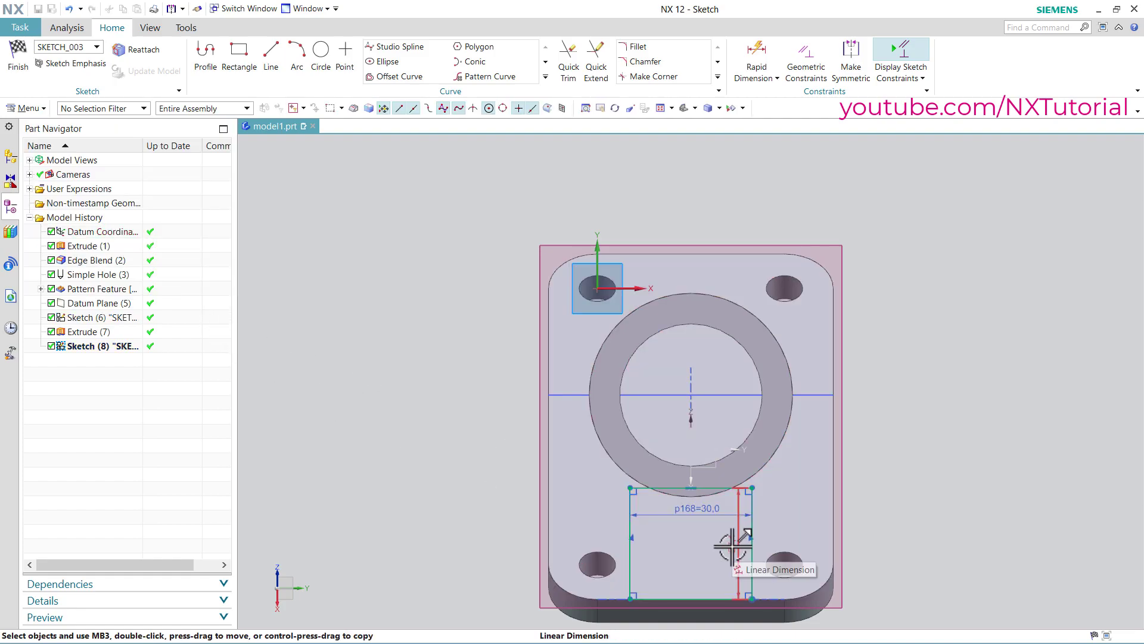
Set the rectangle's height to 32 mm after trying 29 mm, so that its upper edge lies within the tube ring
double_click(737, 543)
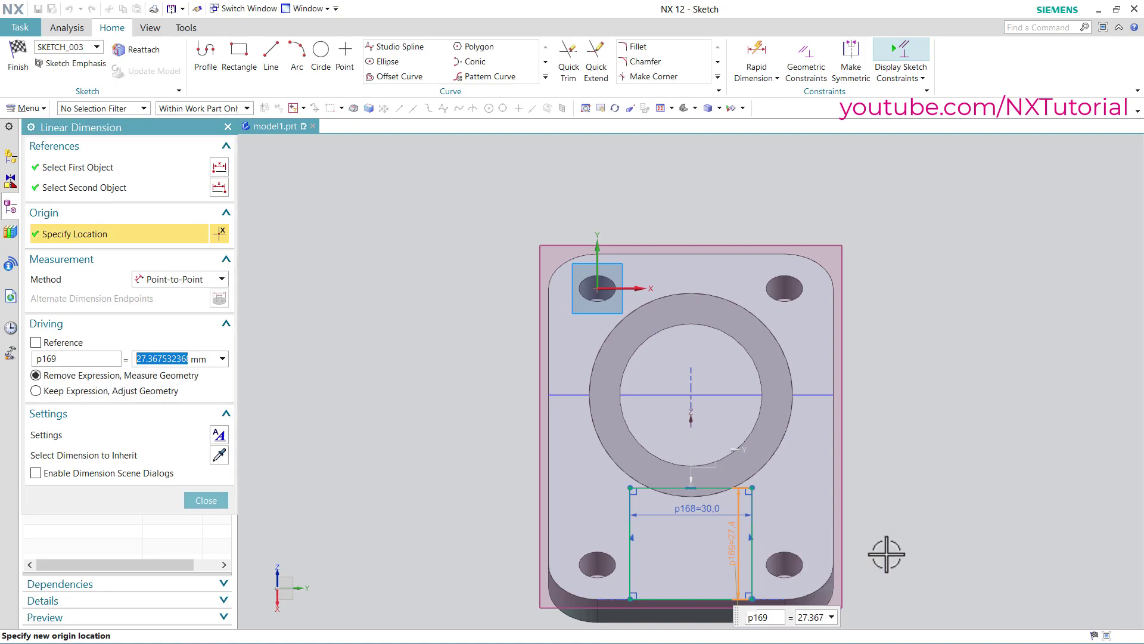
text(29)
key(Return)
scroll(778, 598, up, 1)
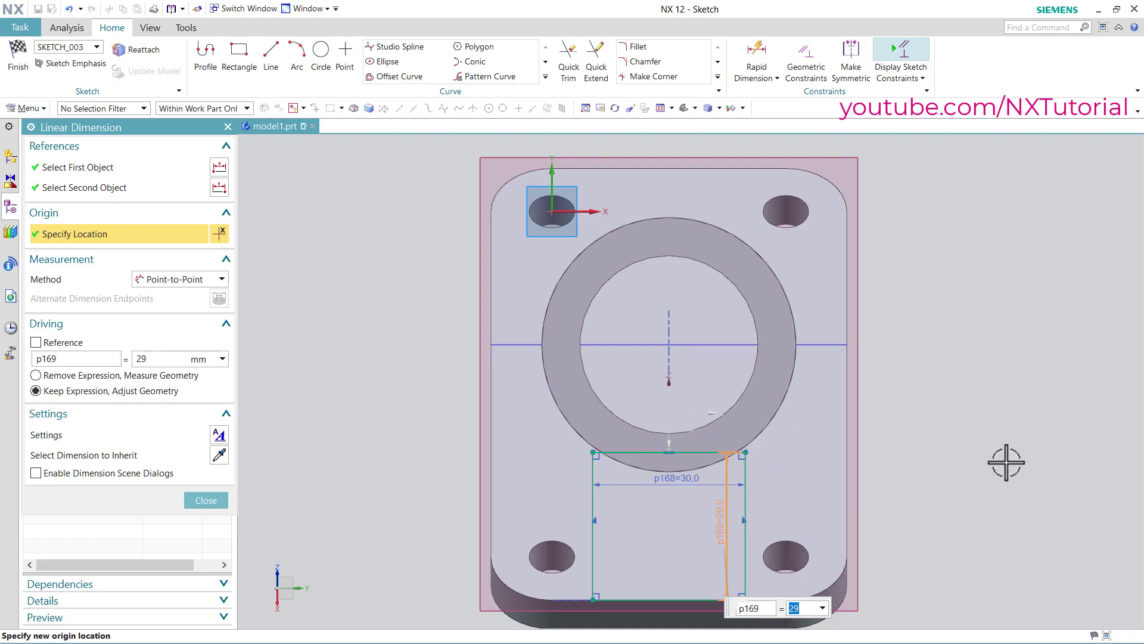
text(32)
key(Return)
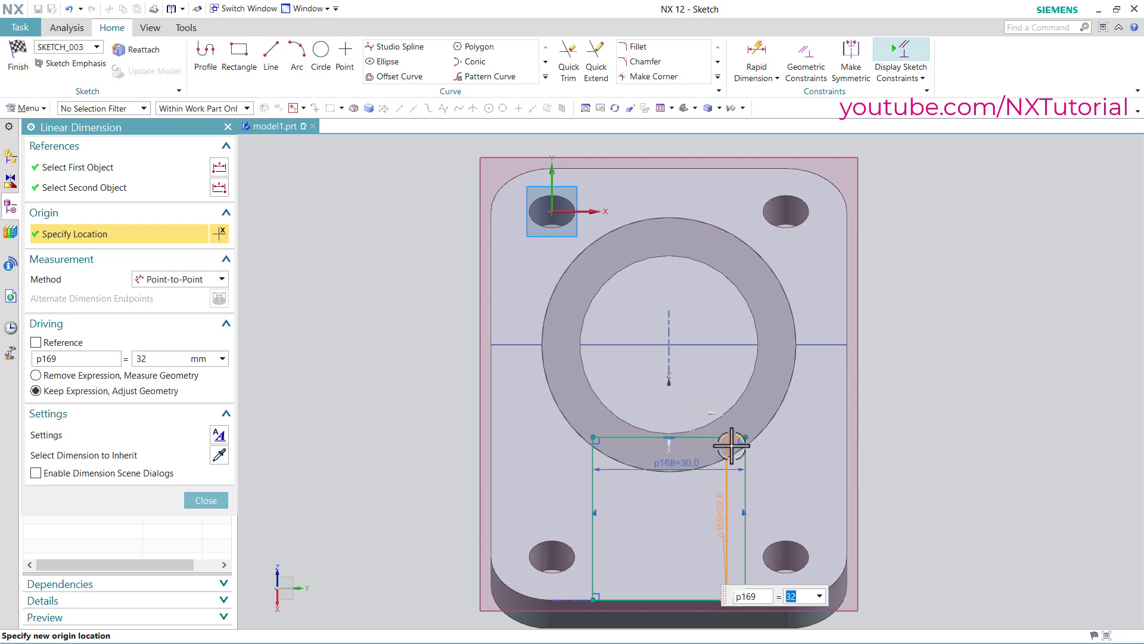
click(209, 502)
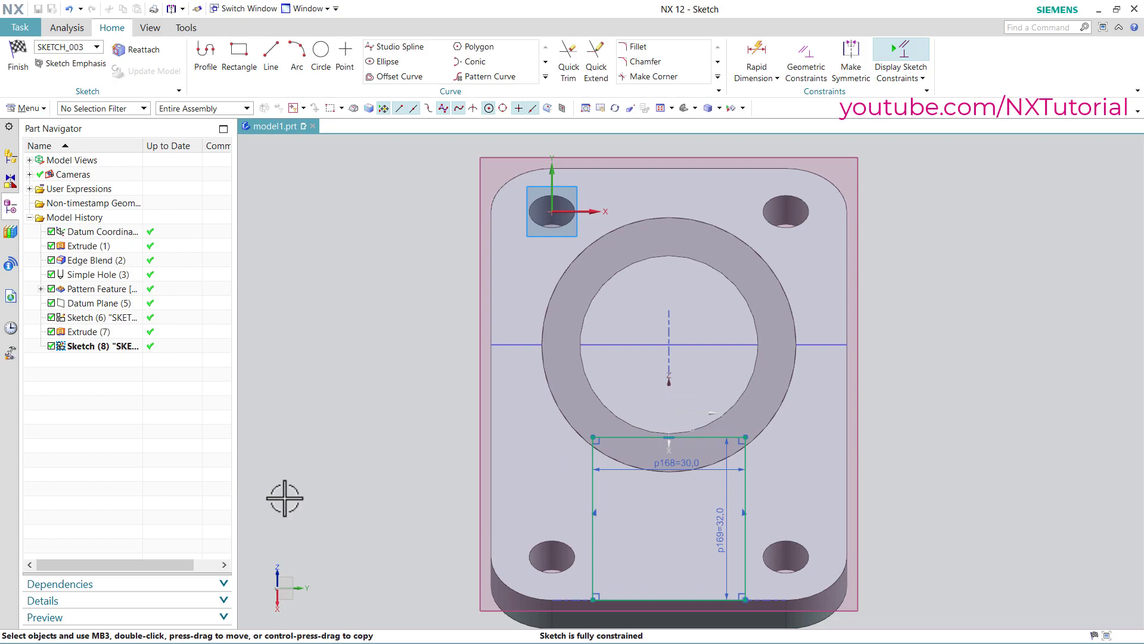
Finish the sketch and extrude the rectangle 8 mm in the reversed direction, toward the base plate
right_click(937, 335)
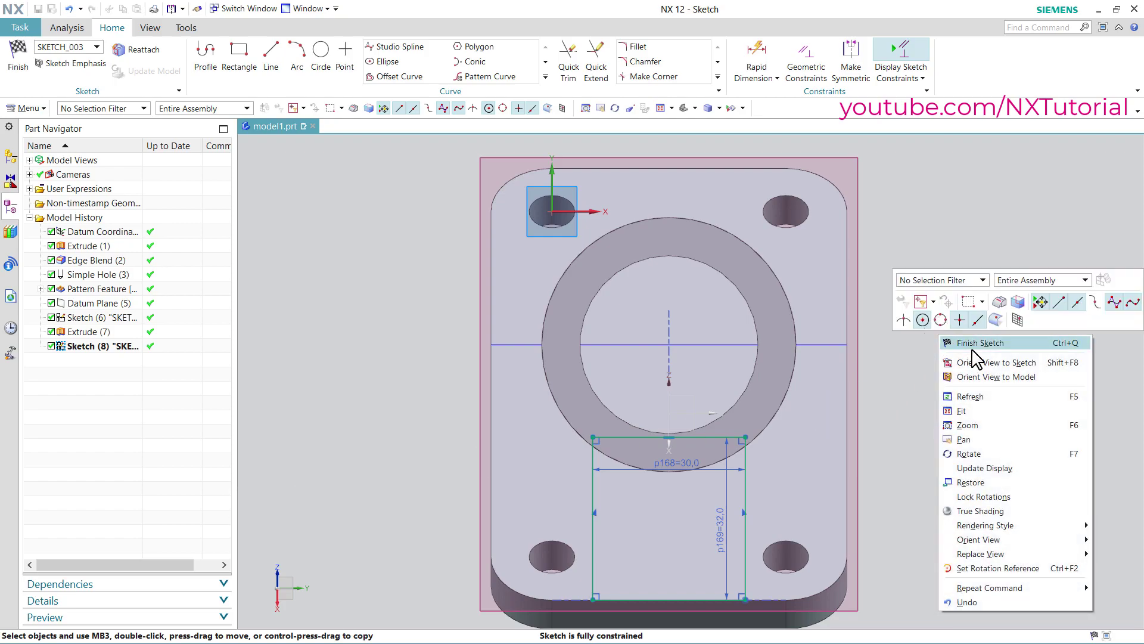
click(953, 343)
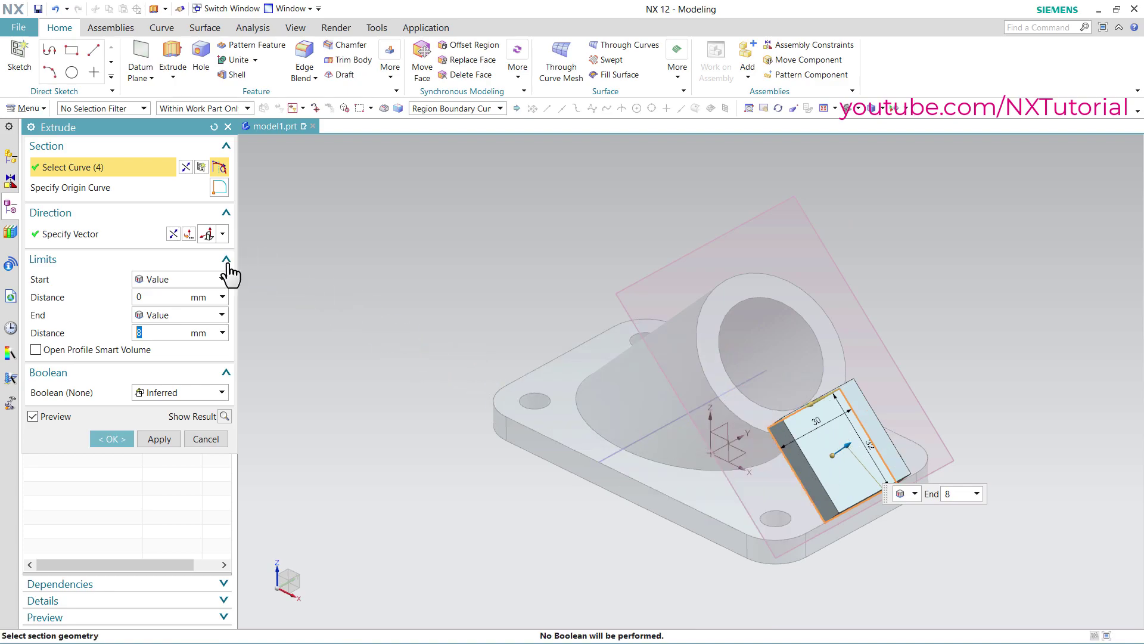
click(173, 234)
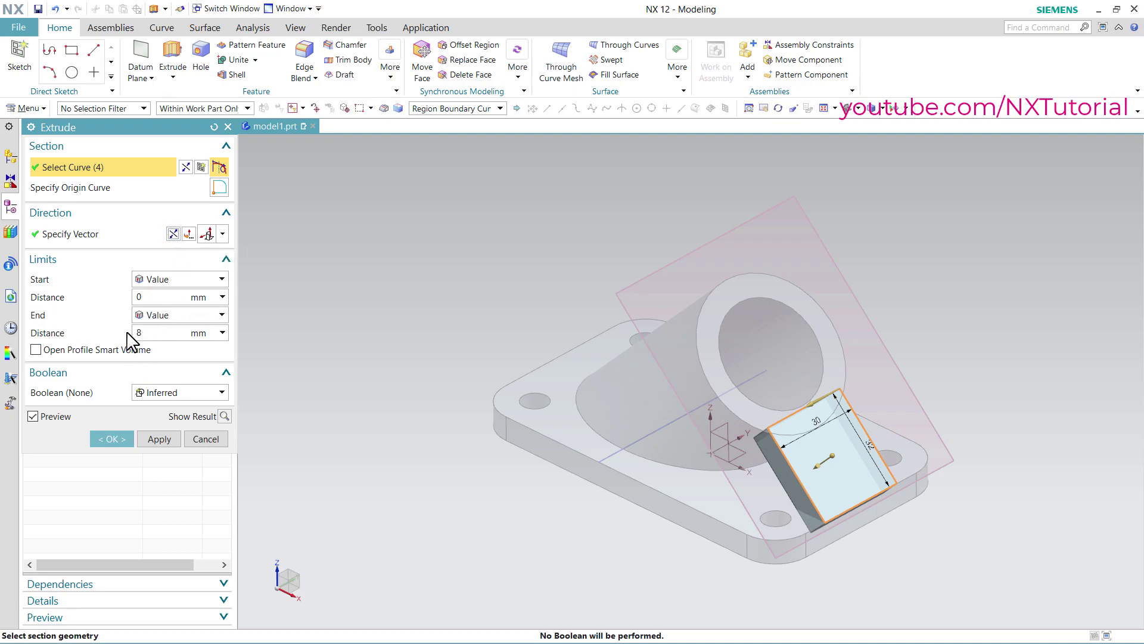
click(112, 441)
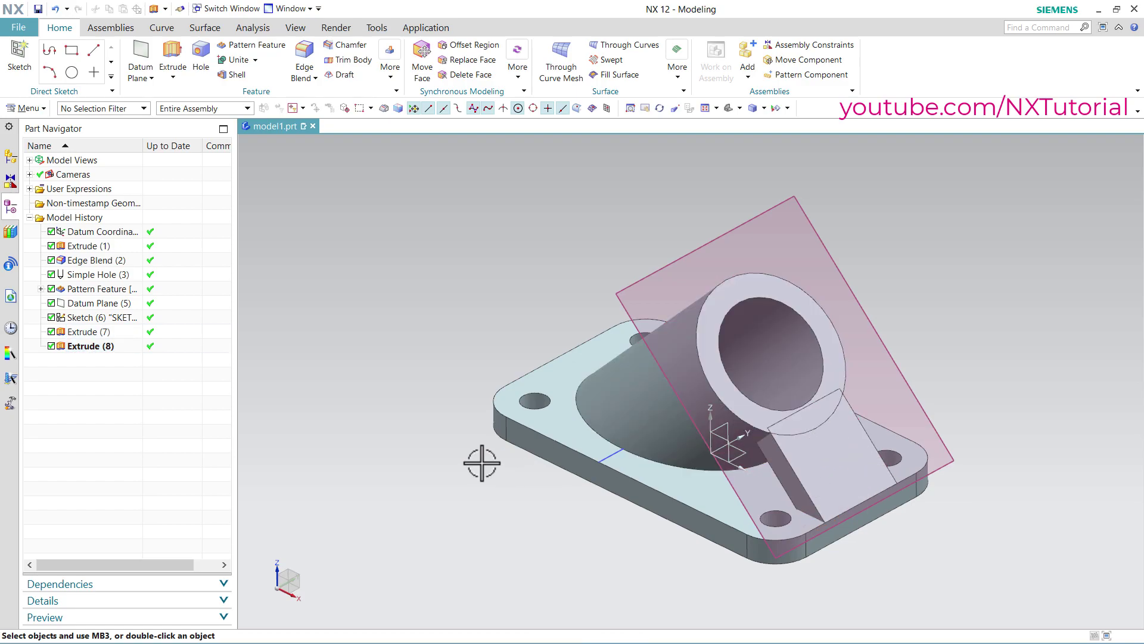
double_click(86, 347)
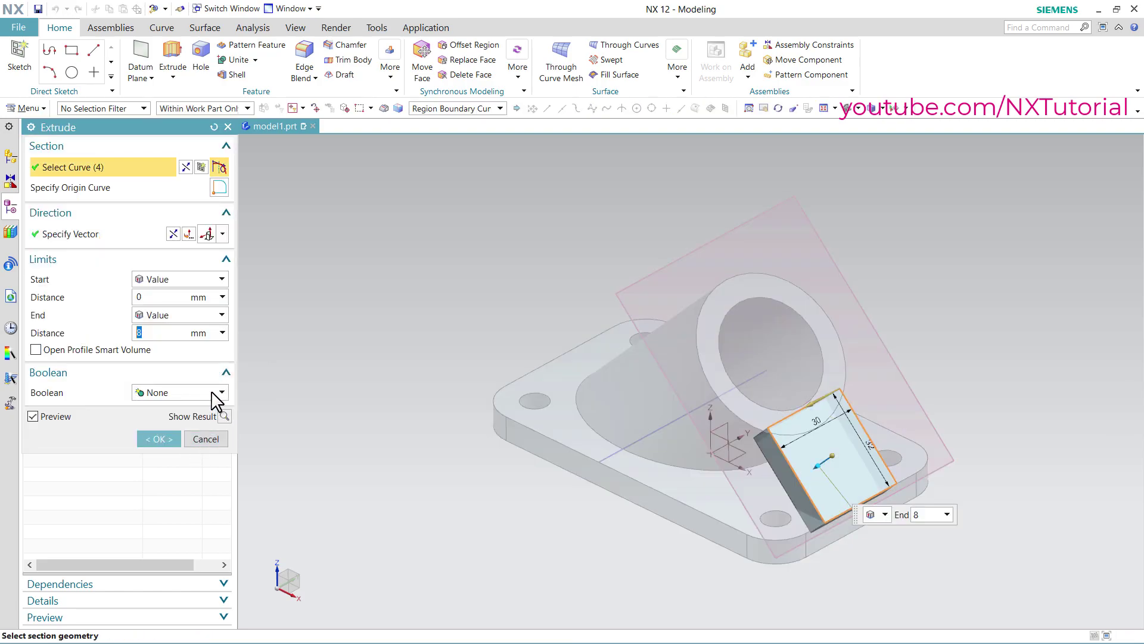
click(216, 394)
click(161, 421)
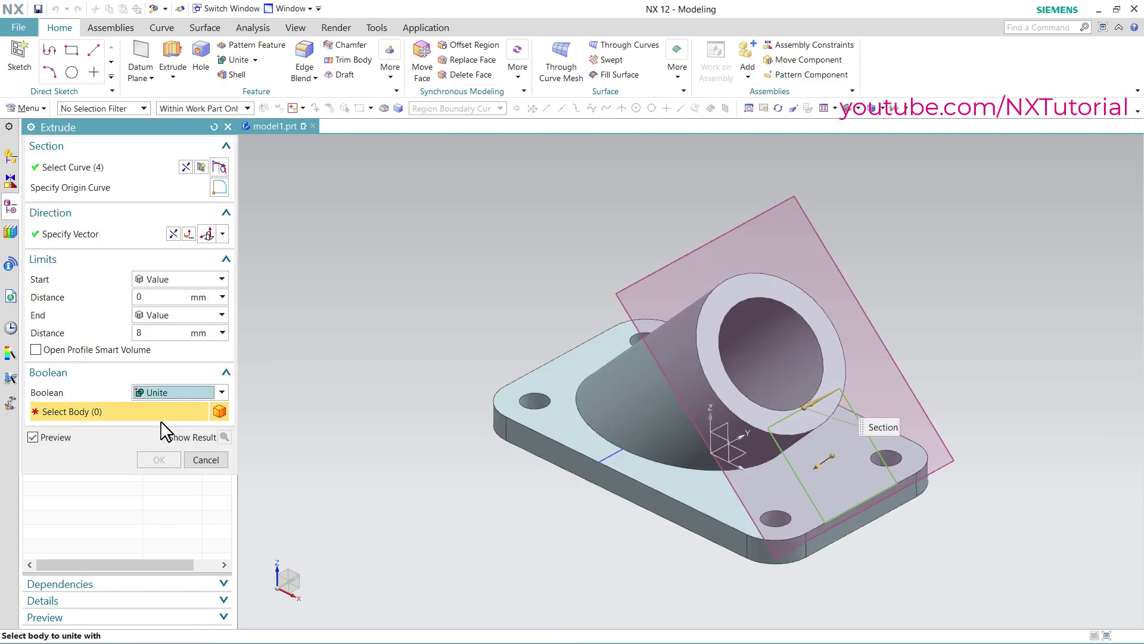
click(632, 417)
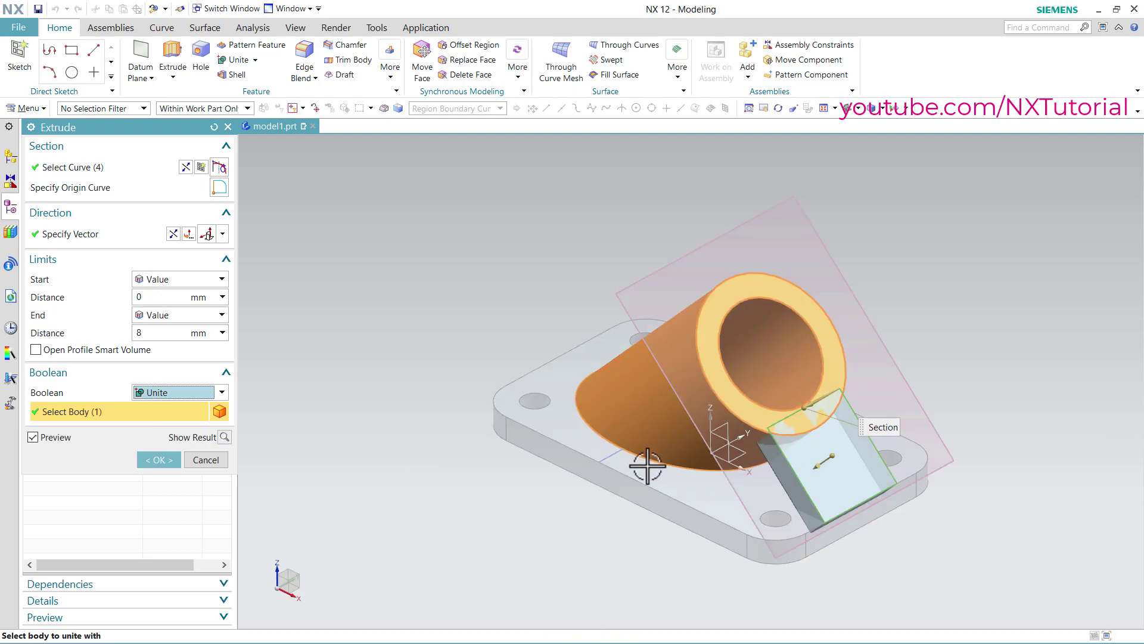
click(668, 497)
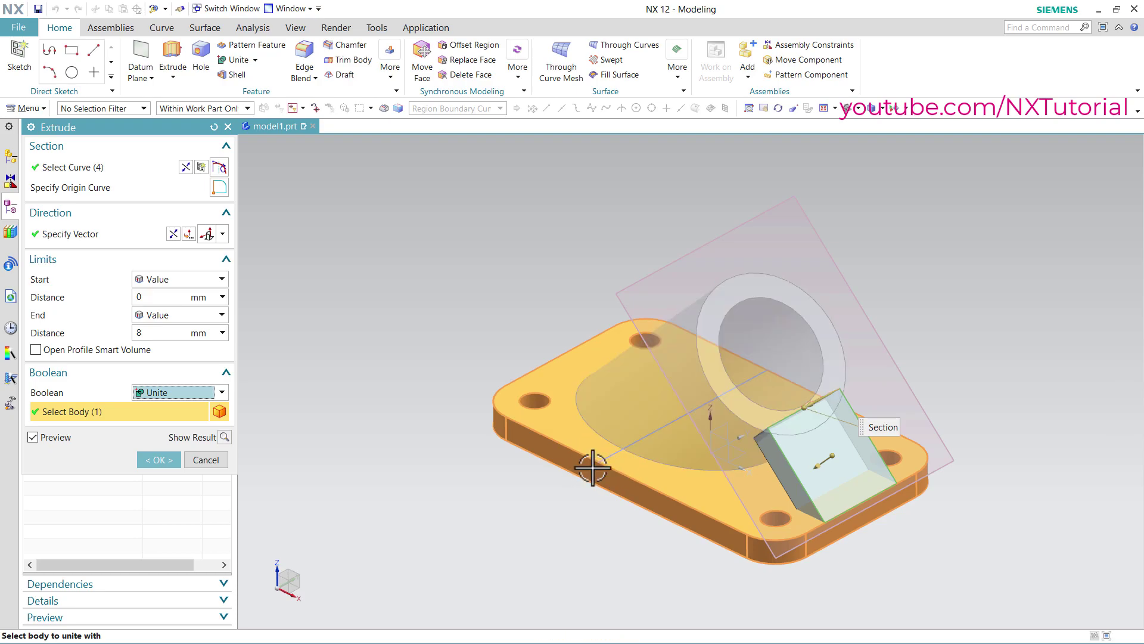
middle_click(216, 468)
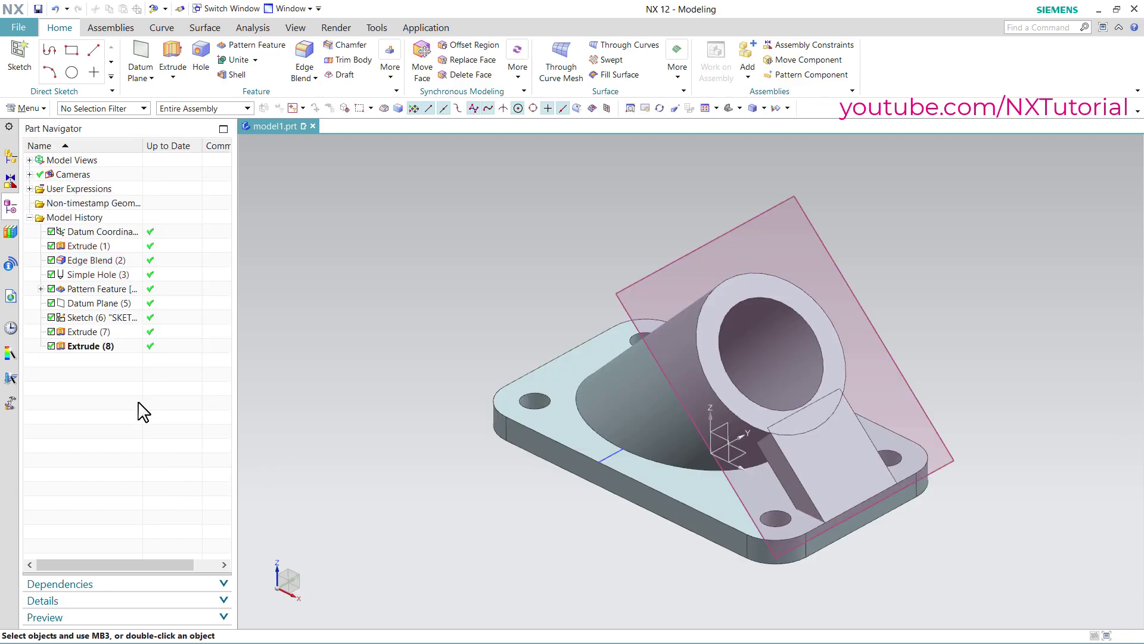
Edit the inclined tube's extrusion so that its Boolean option is Unite, joining it with the base plate
click(88, 332)
double_click(87, 331)
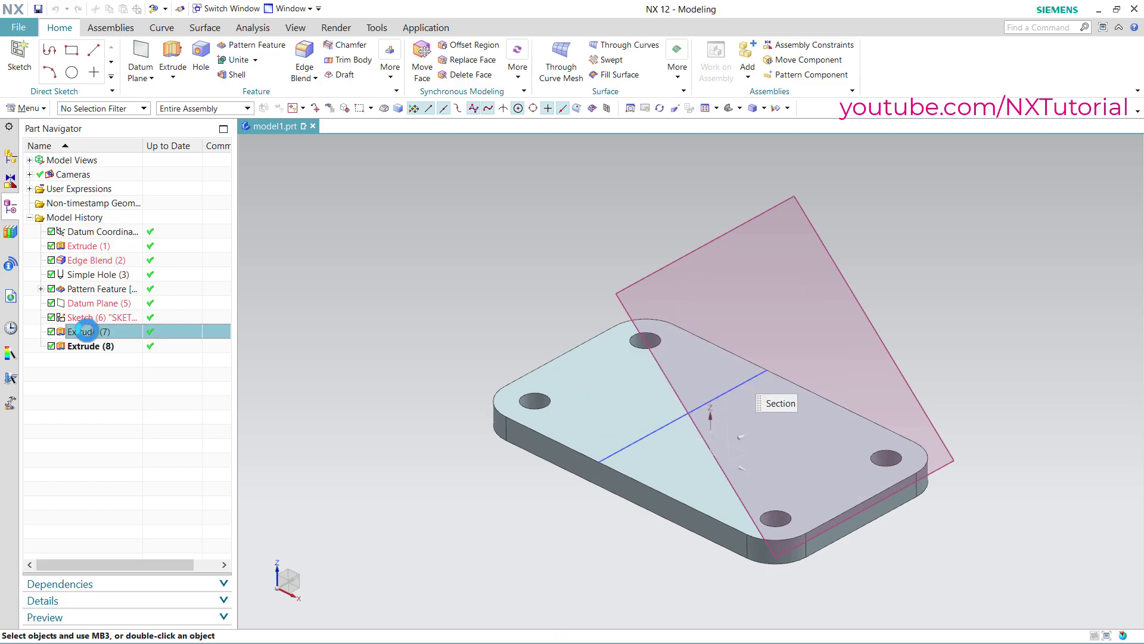
click(173, 375)
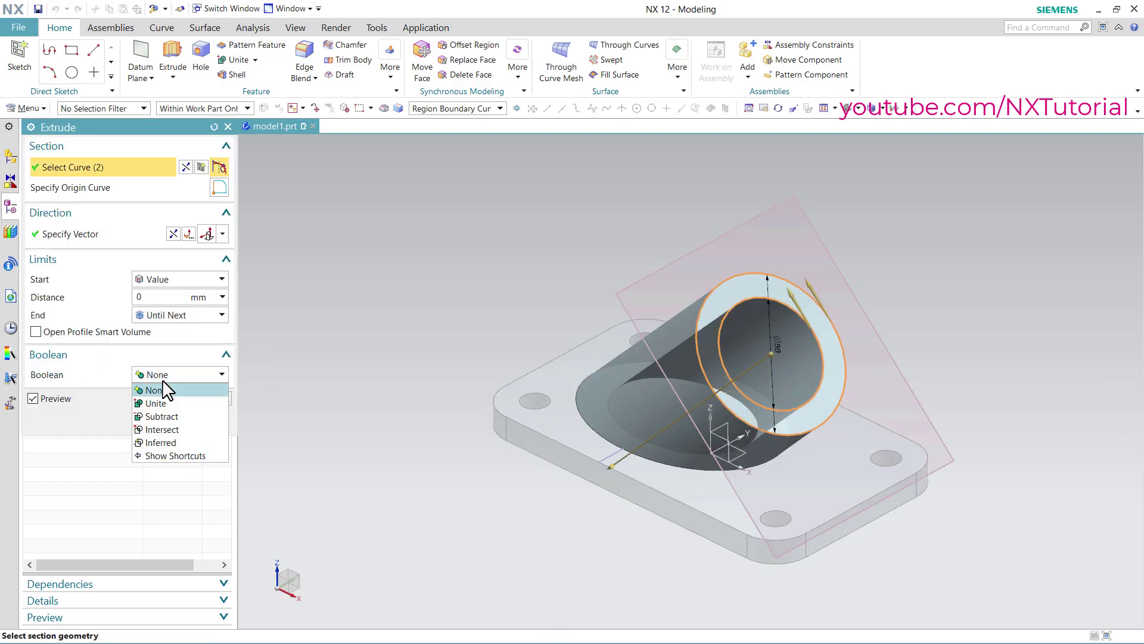
click(164, 405)
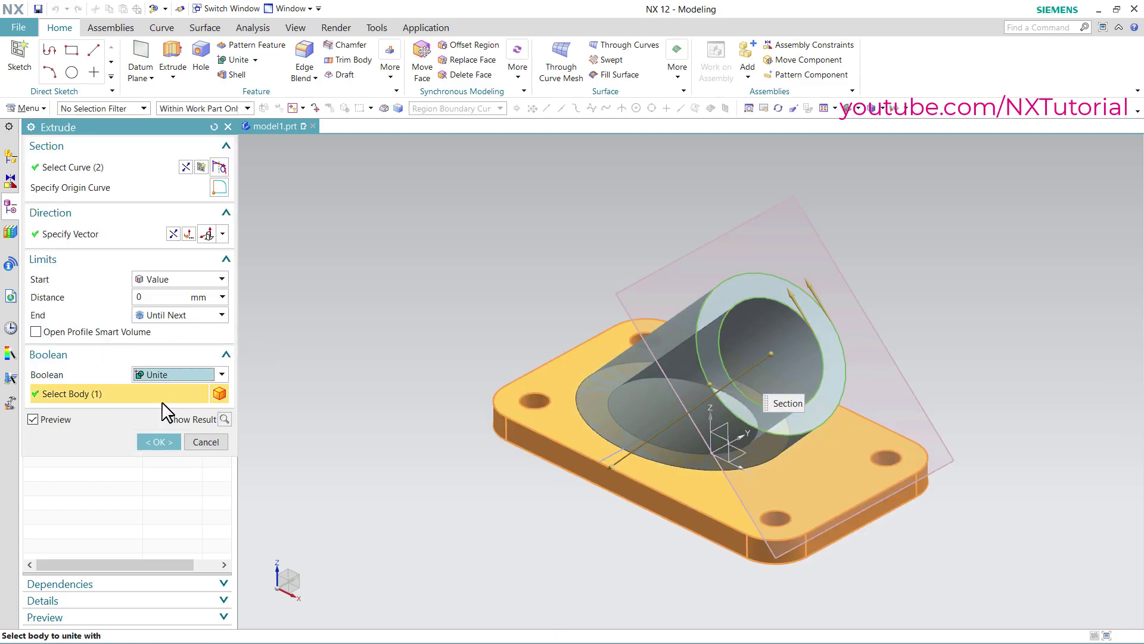
click(158, 444)
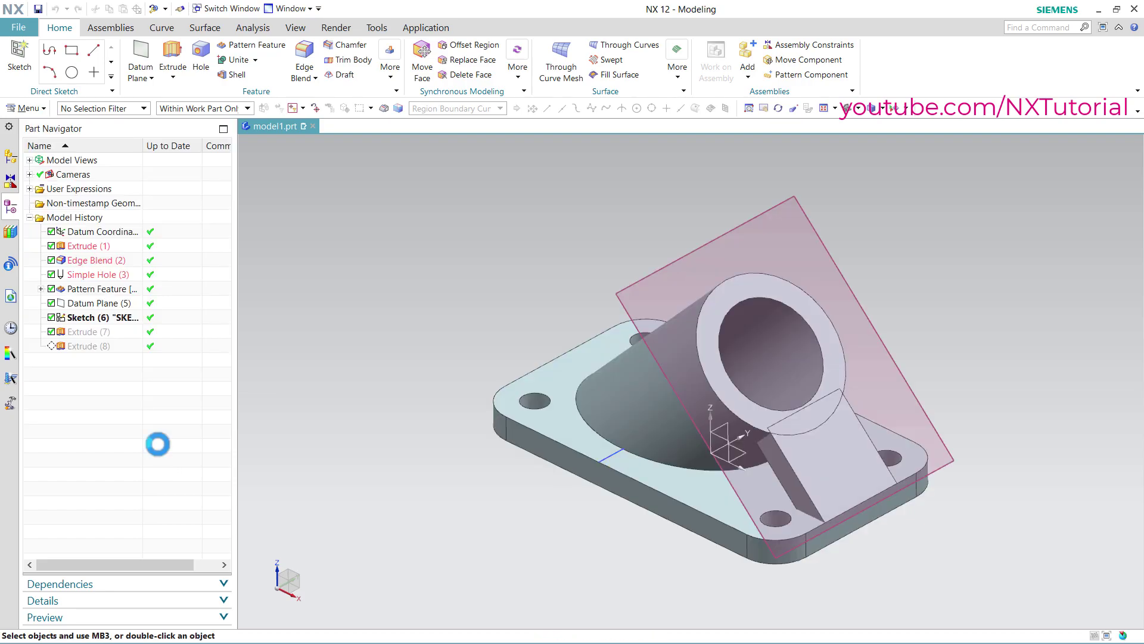
Edit the rectangular support's extrusion so that its Boolean option is Unite, merging it with the plate and tube body
double_click(83, 347)
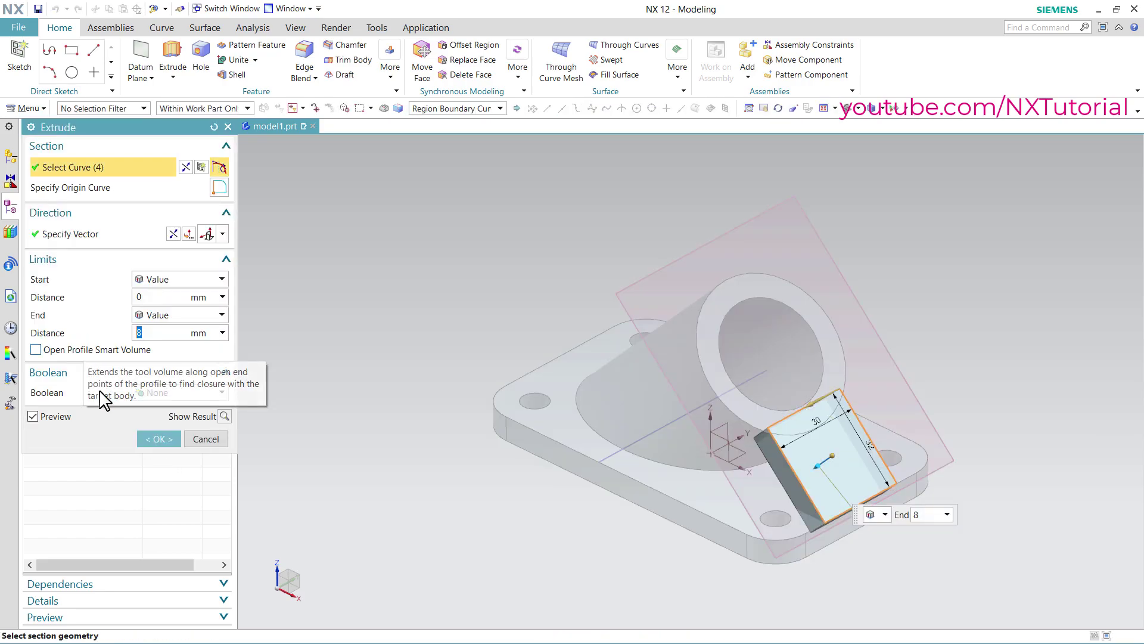
click(167, 395)
click(165, 418)
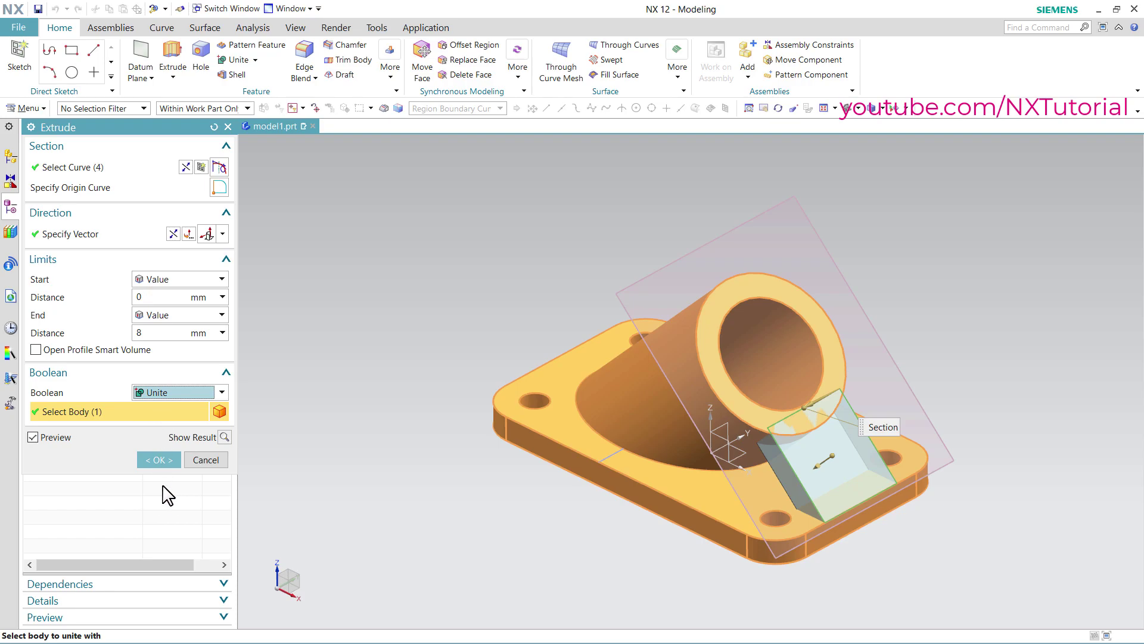
click(160, 460)
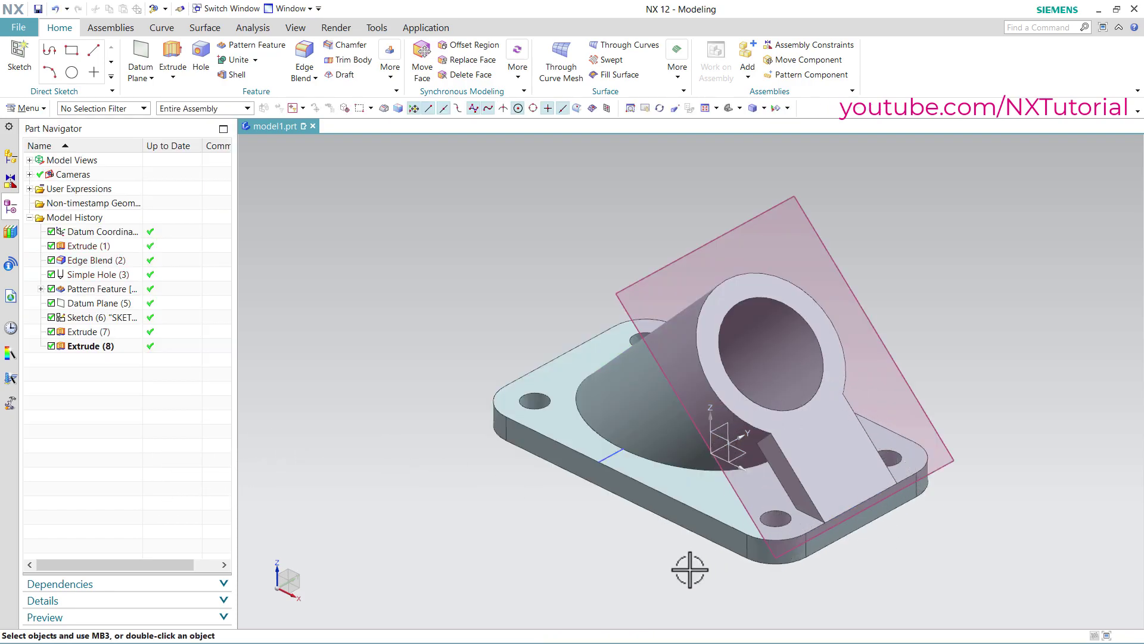
Hide the inclined datum plane and the sketch line on top of the base plate
click(718, 235)
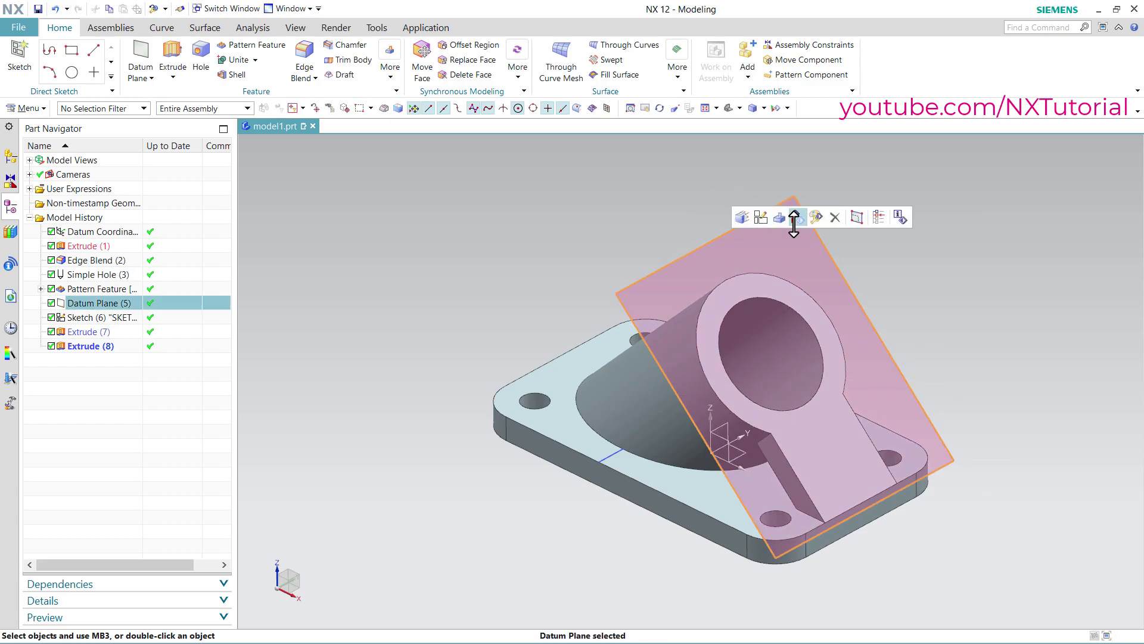
click(796, 220)
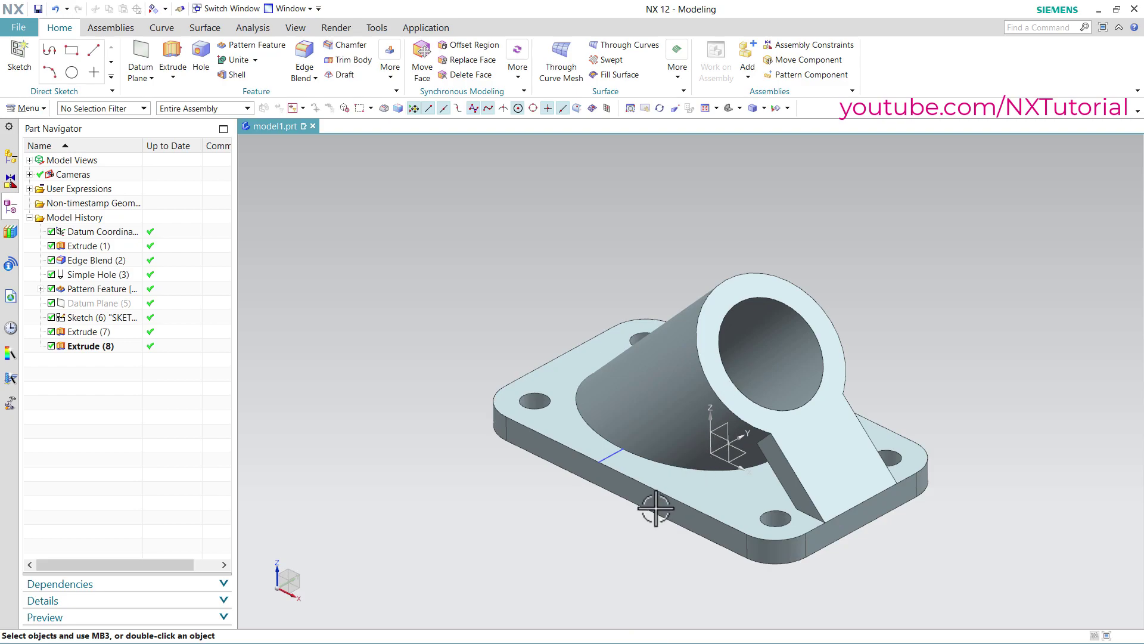
click(609, 459)
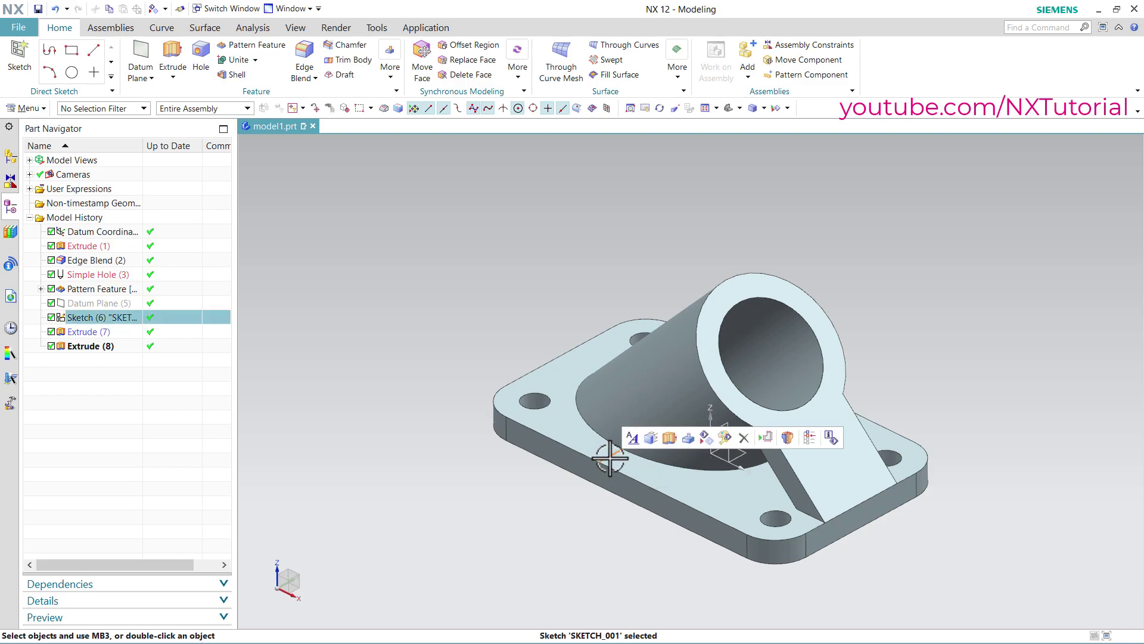
click(703, 442)
middle_drag(642, 557, 683, 529)
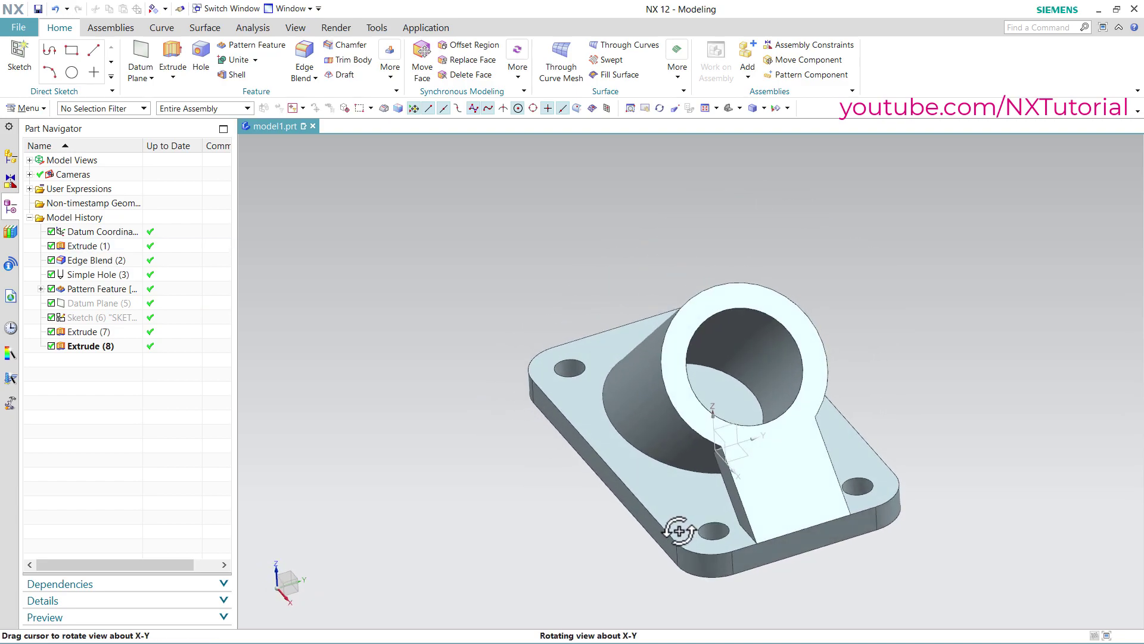
Restrict selection to solid bodies and change the whole bracket's display color to yellow
click(729, 110)
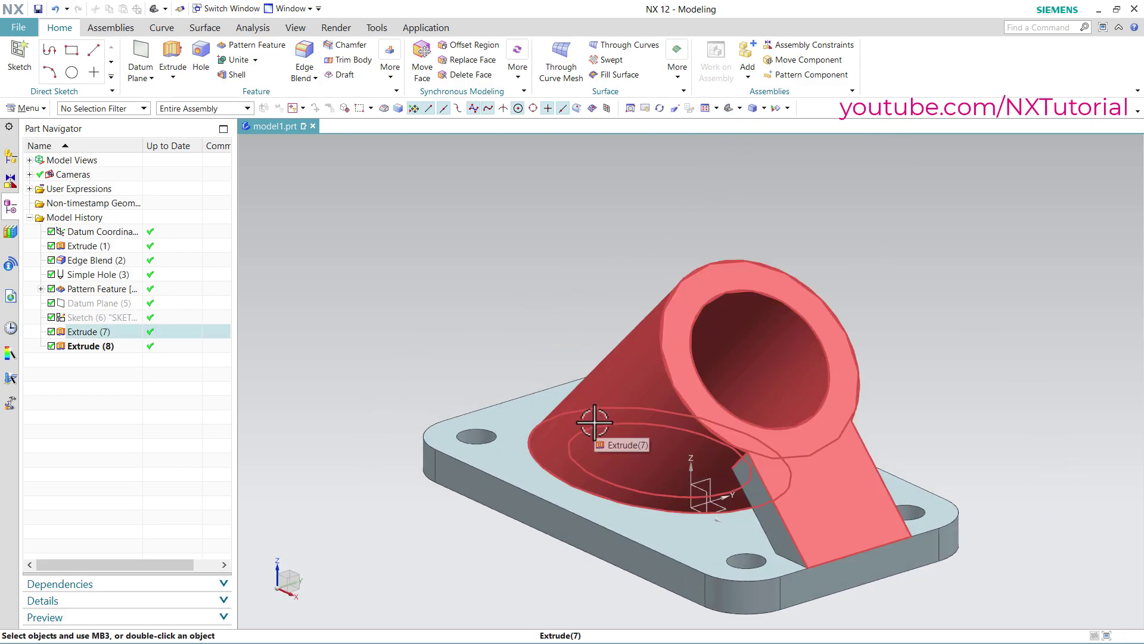
click(122, 109)
click(87, 274)
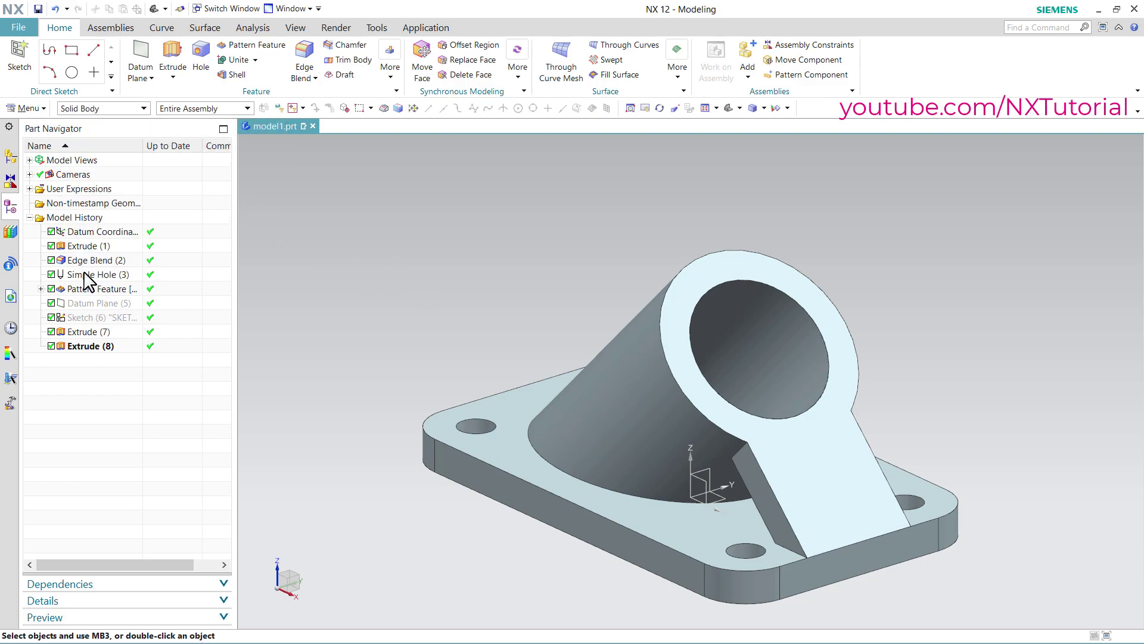
click(590, 424)
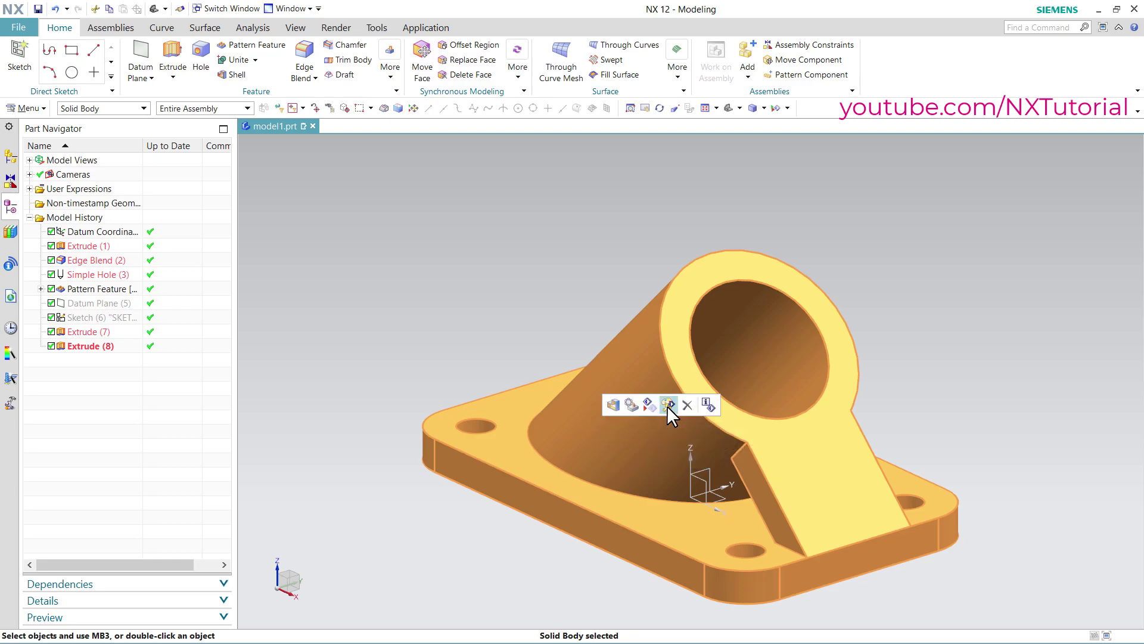
click(667, 405)
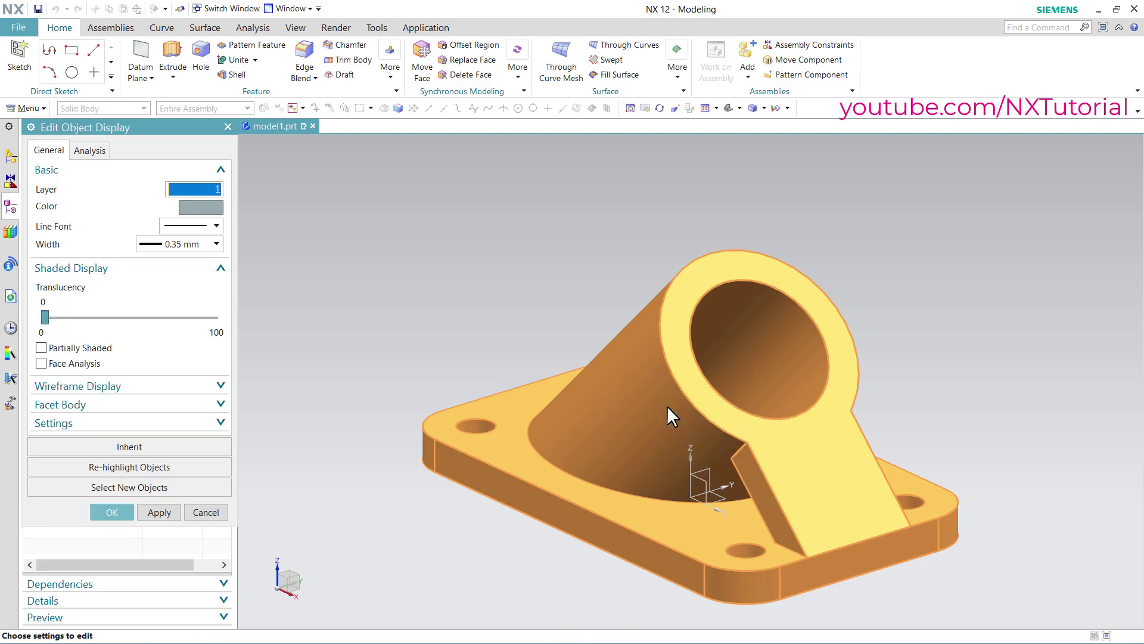
click(201, 207)
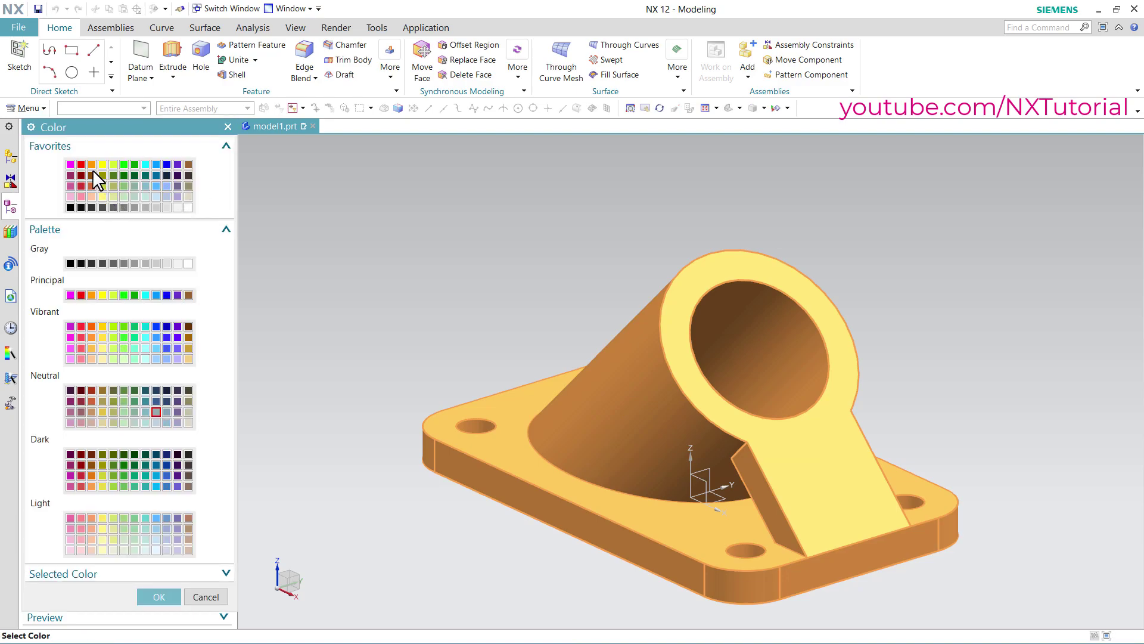
click(103, 165)
click(160, 598)
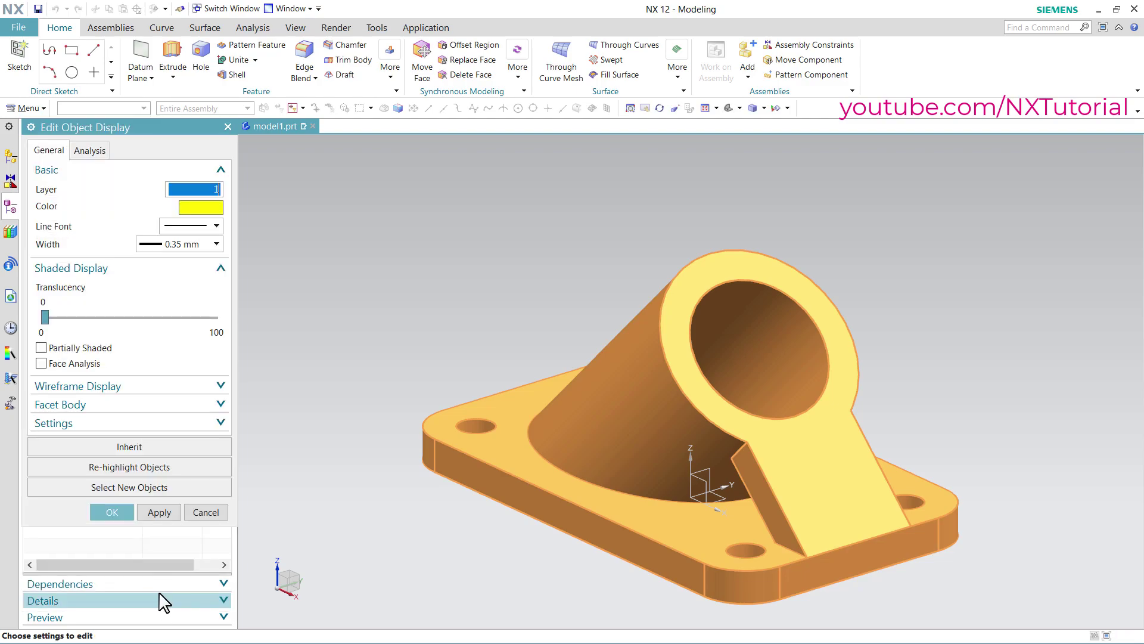
click(114, 515)
middle_drag(389, 543, 422, 423)
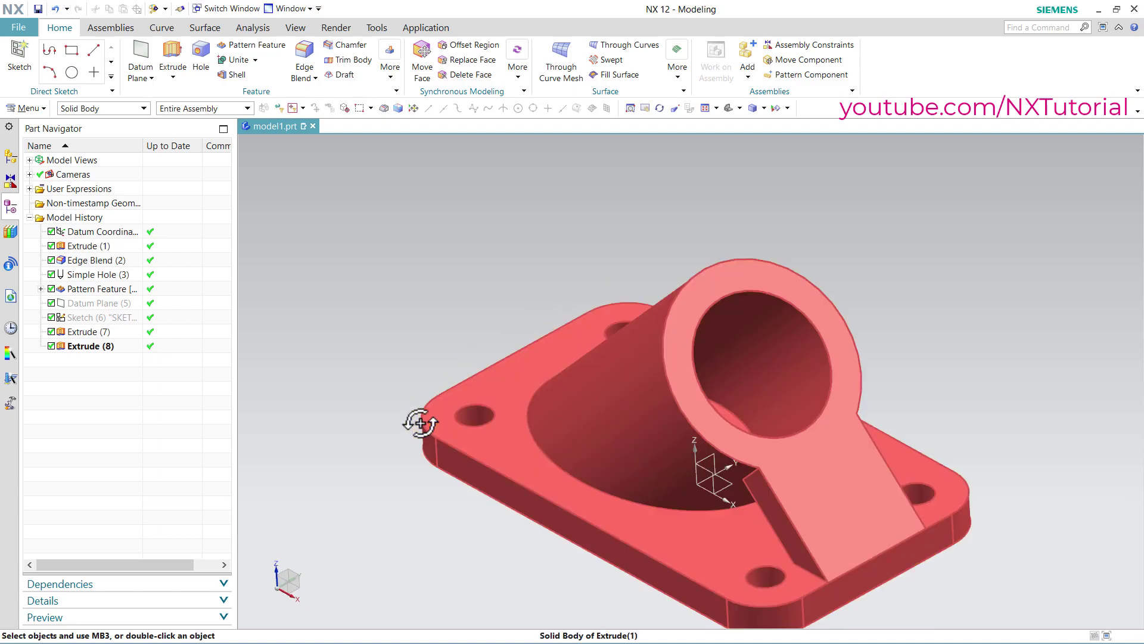